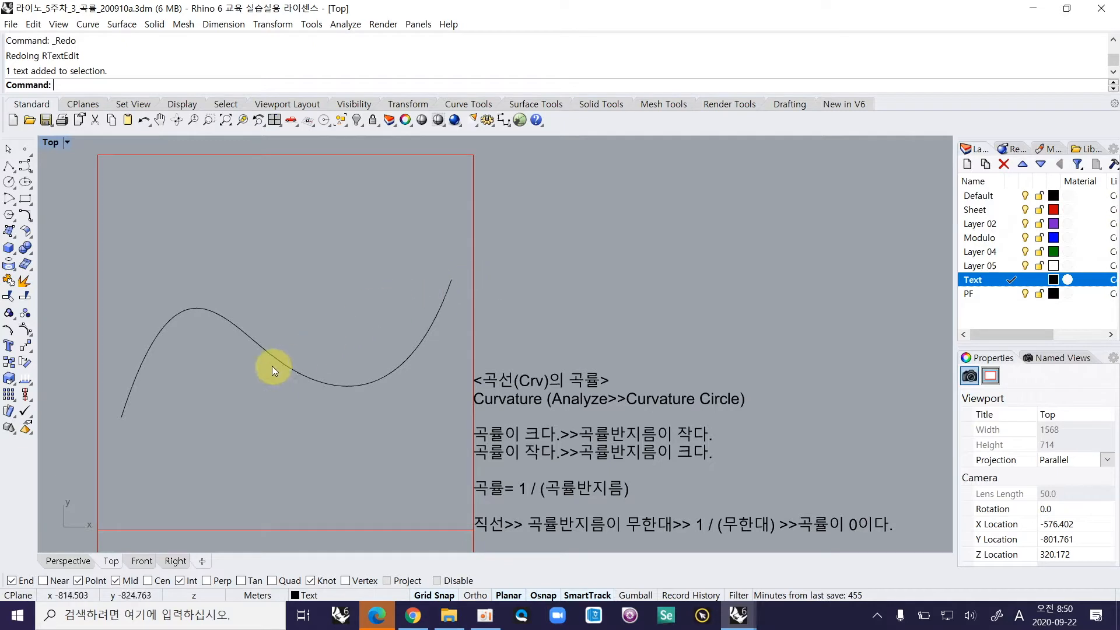
Step: Mark the crest and the trough of the S-shaped curve with the screen pen, and clear the strokes
{"action": "left_click", "coordinate": [268, 357]}
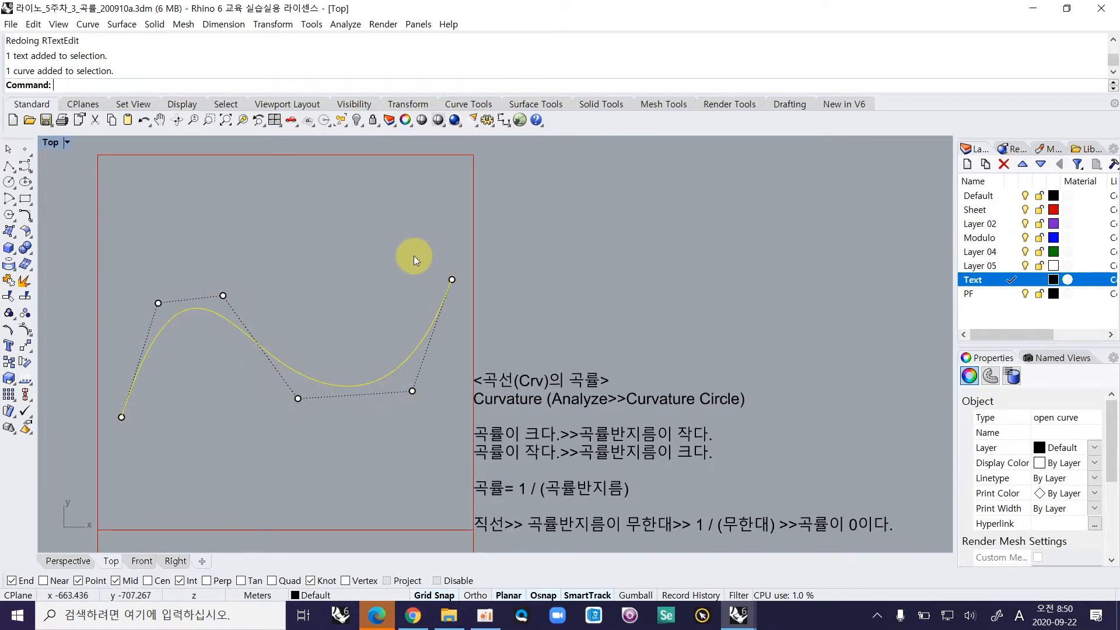
{"action": "key", "text": "Escape"}
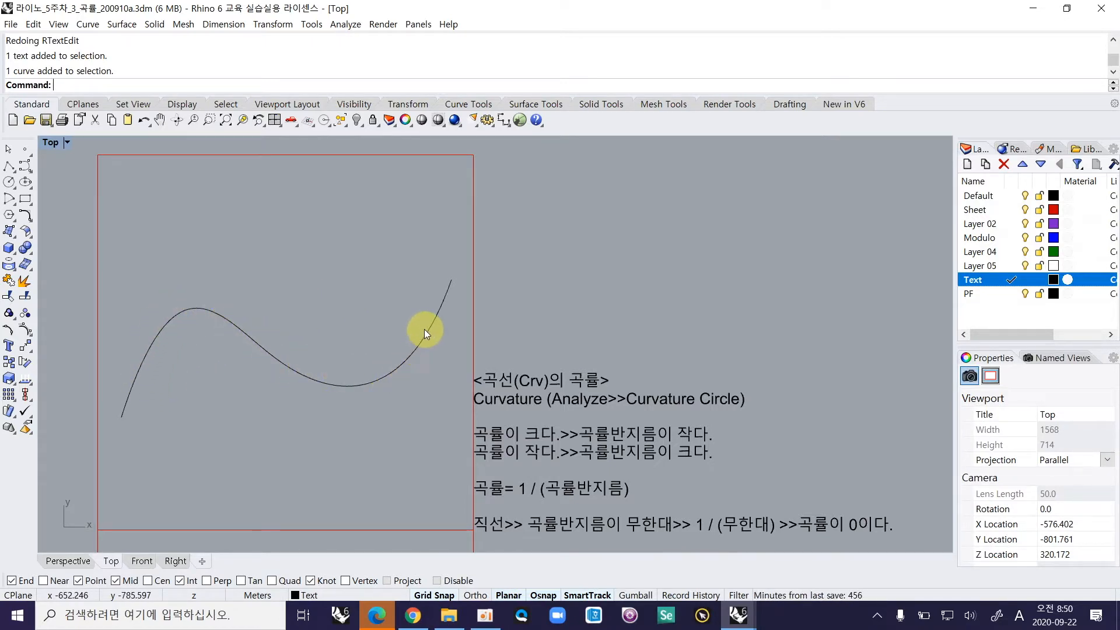
{"action": "key", "text": "F11"}
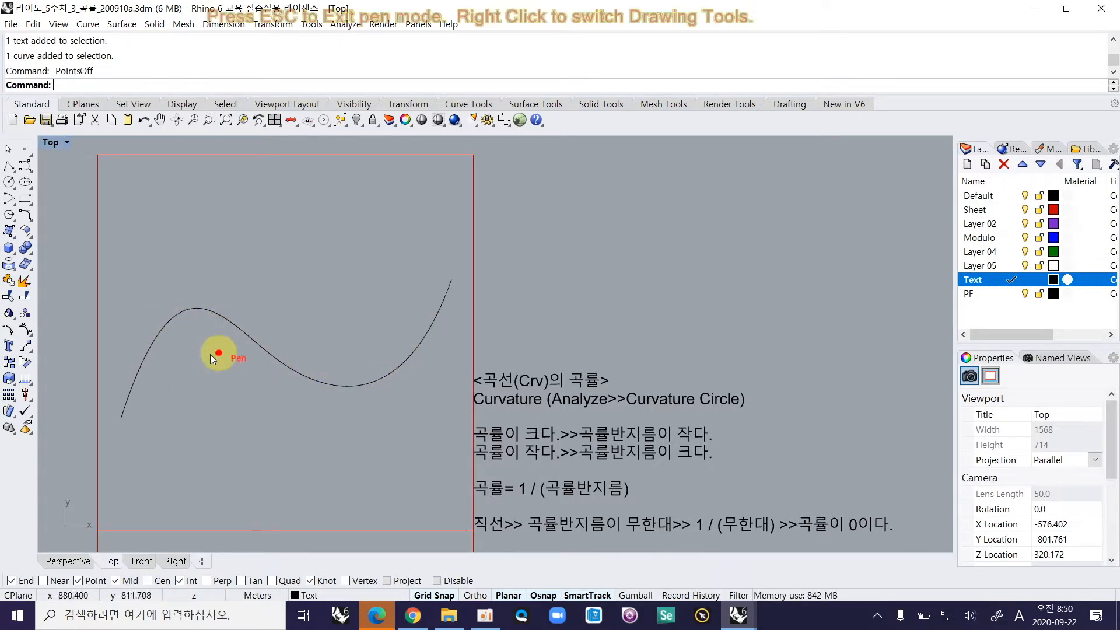
{"action": "left_click", "coordinate": [143, 370]}
{"action": "mouse_move", "coordinate": [157, 346]}
{"action": "left_mouse_down"}
{"action": "mouse_move", "coordinate": [187, 321]}
{"action": "mouse_move", "coordinate": [212, 318]}
{"action": "mouse_move", "coordinate": [311, 390]}
{"action": "mouse_move", "coordinate": [380, 397]}
{"action": "left_mouse_up"}
{"action": "left_click_drag", "start_coordinate": [431, 338], "coordinate": [432, 337]}
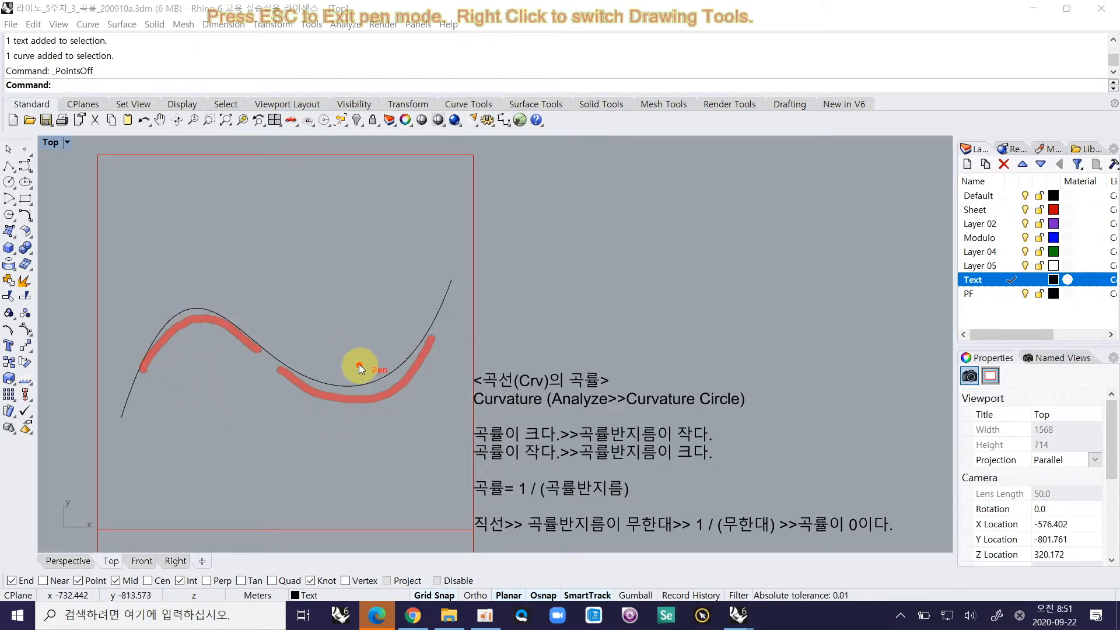
{"action": "key", "text": "Escape"}
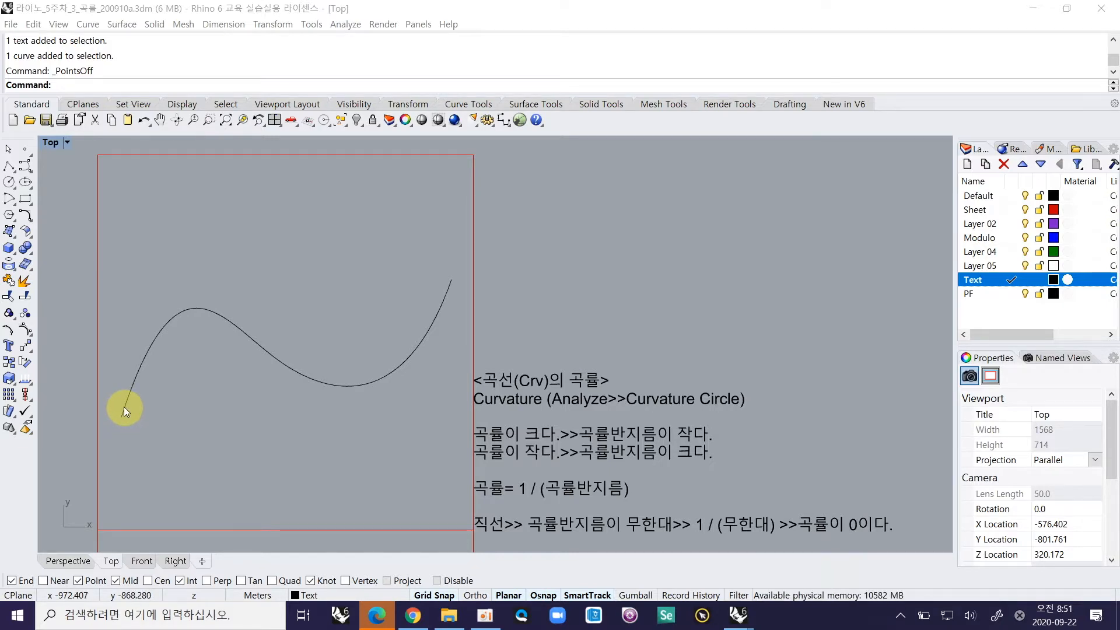
Step: Preview the Curvature Circle along the S-shaped curve, with the command history area enlarged to show more lines
{"action": "left_click", "coordinate": [346, 25]}
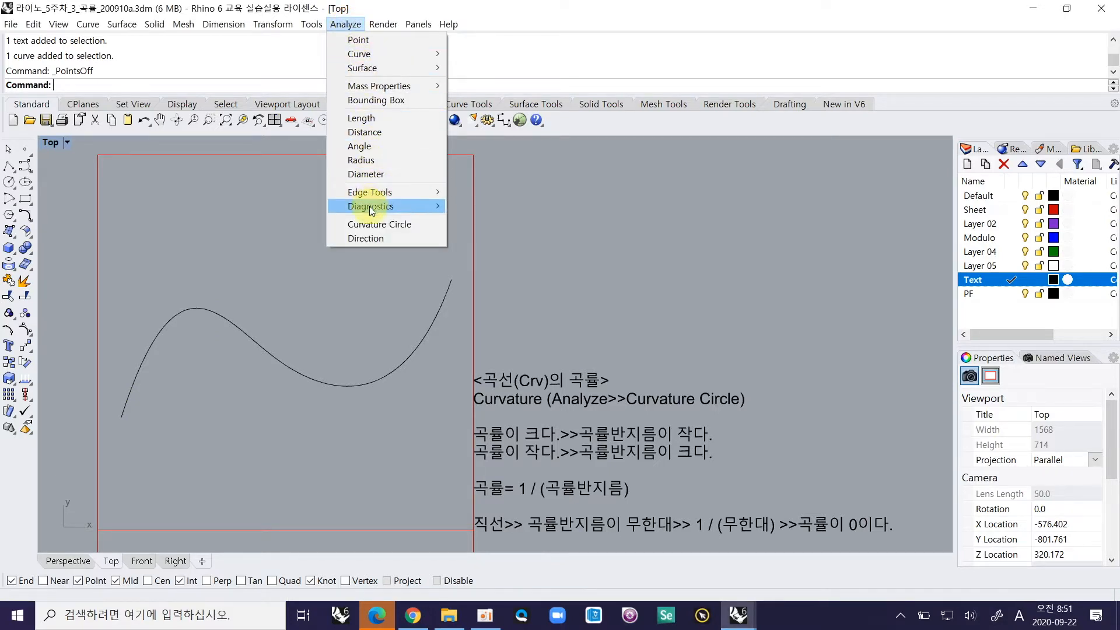
{"action": "left_click", "coordinate": [370, 226]}
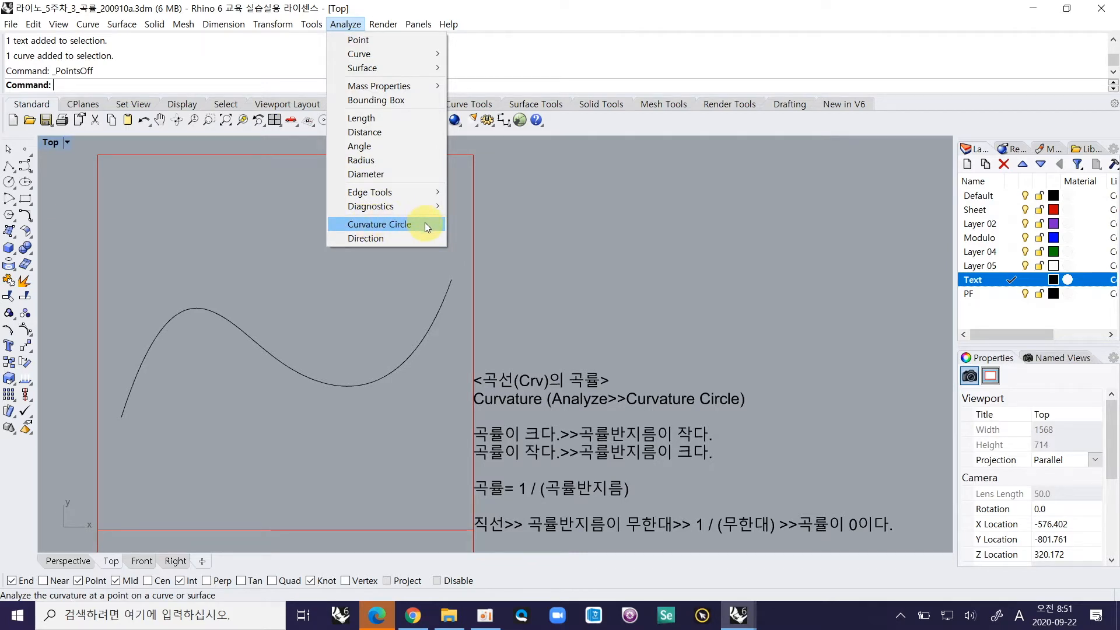
{"action": "left_click", "coordinate": [425, 223]}
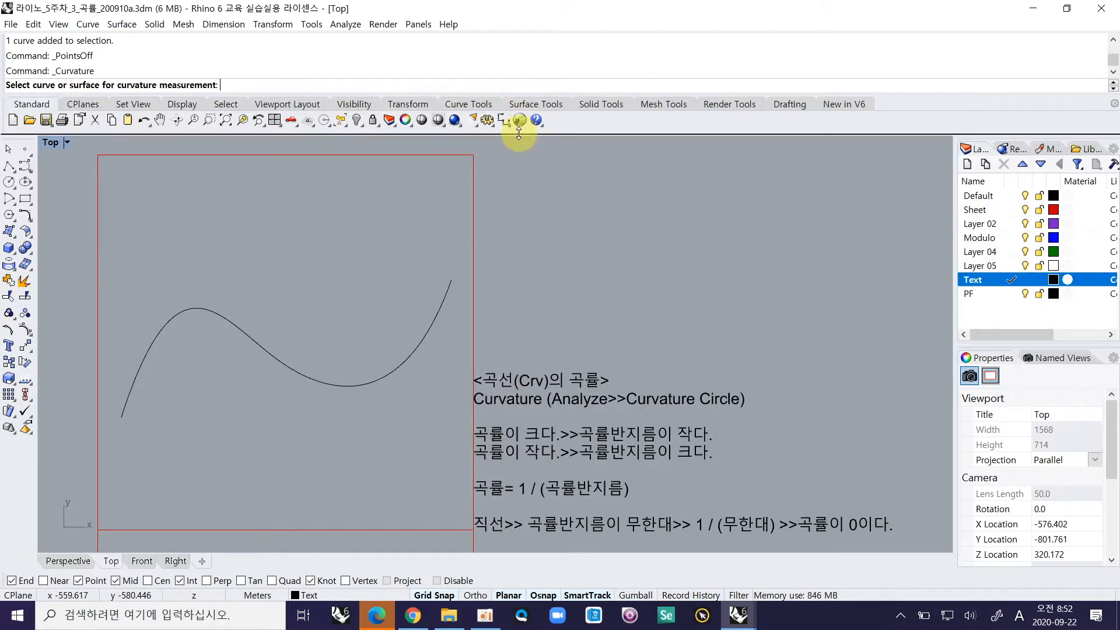
{"action": "left_click_drag", "start_coordinate": [519, 135], "coordinate": [519, 134]}
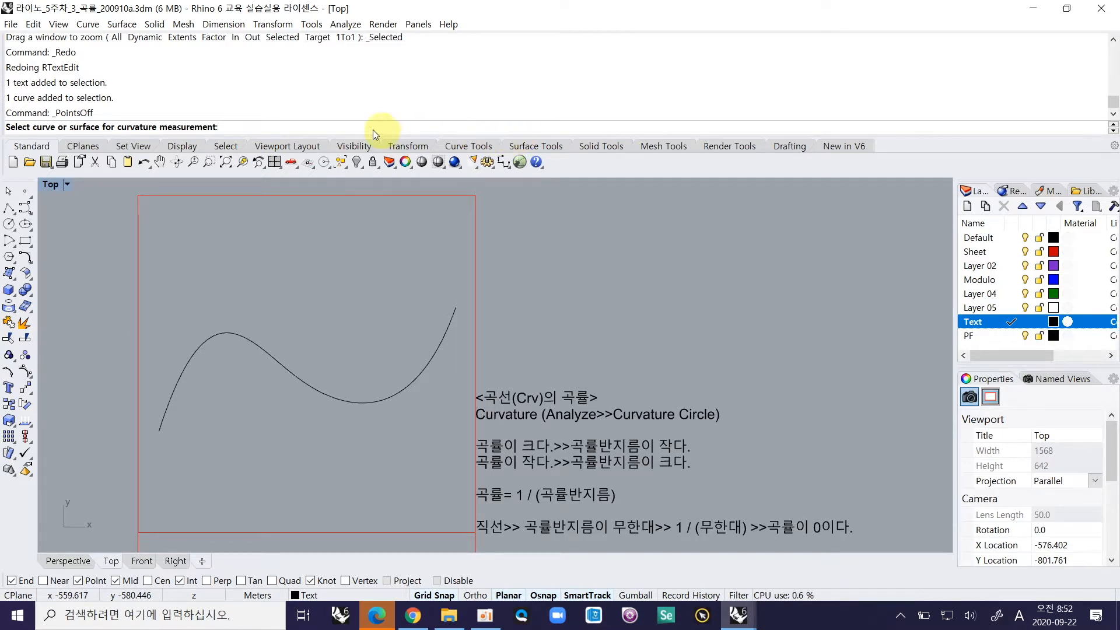
{"action": "left_click", "coordinate": [230, 333]}
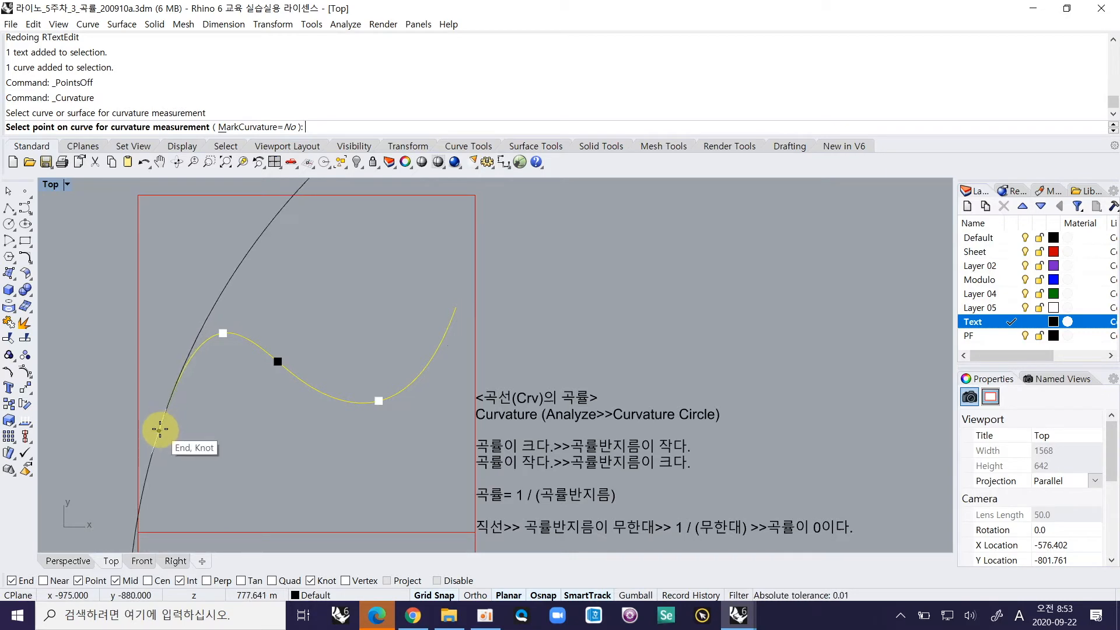
{"action": "key", "text": "Escape"}
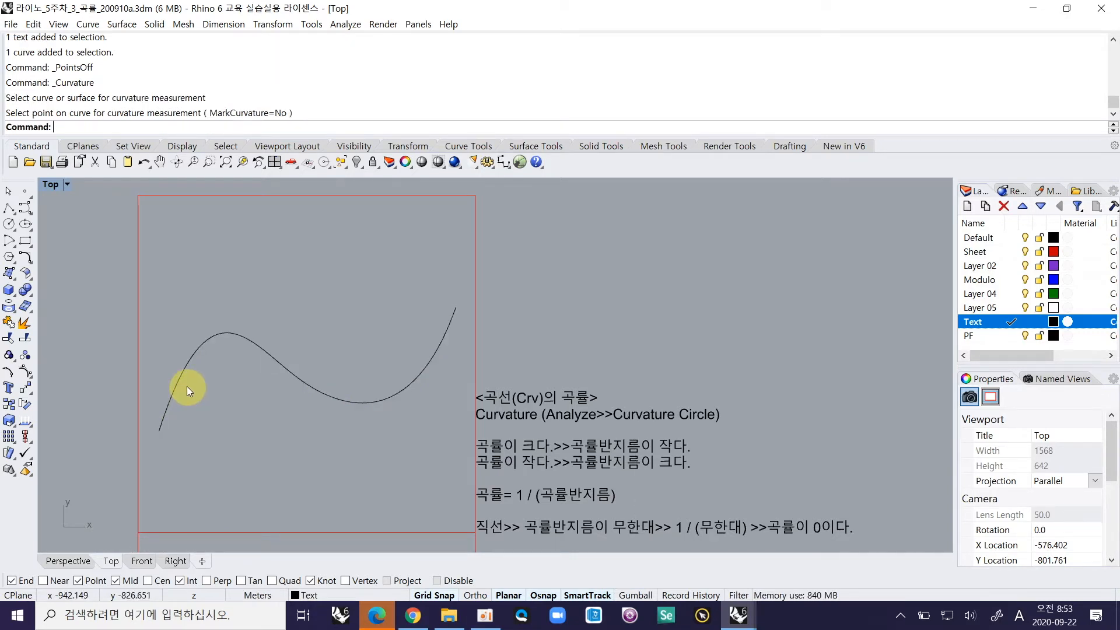
Step: Measure the S-shaped curve's radius of curvature at its crest, near its trough and at the transition between them
{"action": "left_click", "coordinate": [196, 353]}
{"action": "key", "text": "Return"}
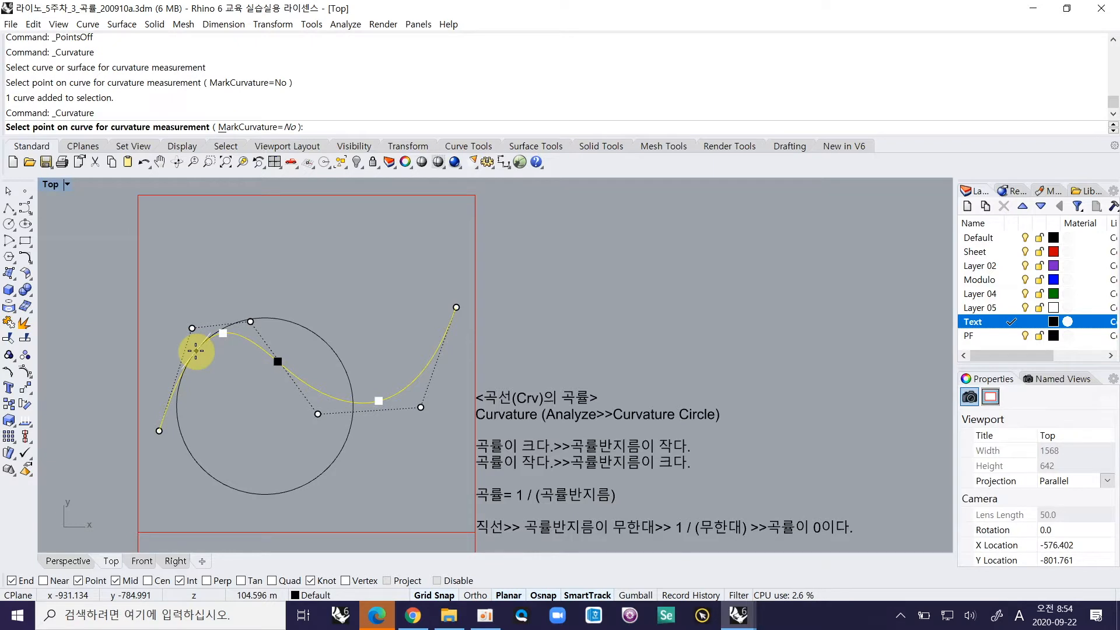
{"action": "left_click", "coordinate": [223, 334]}
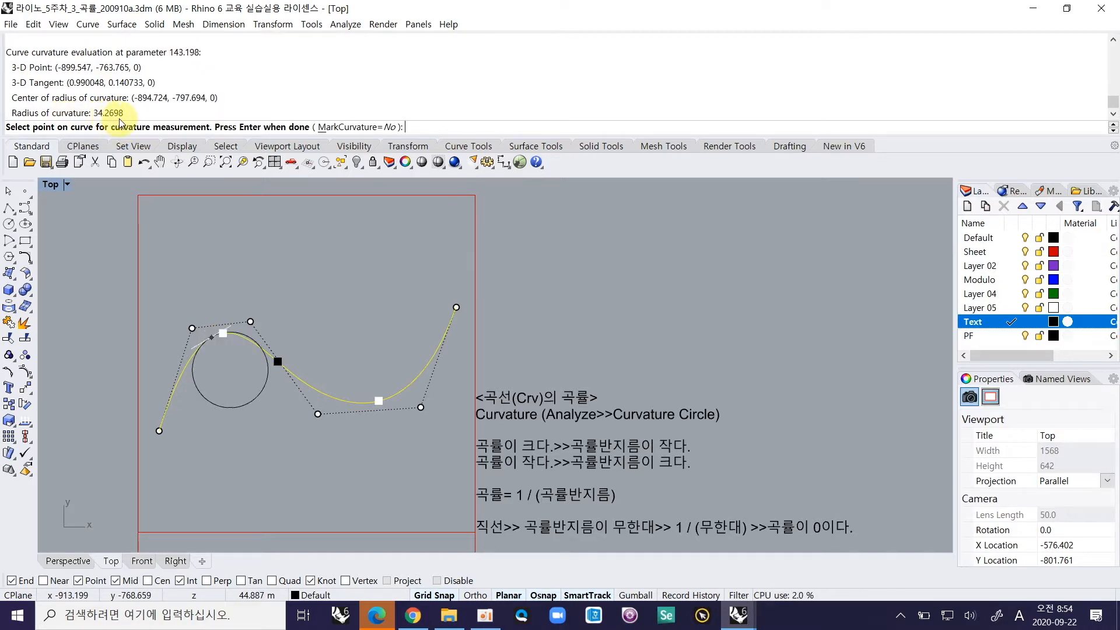
{"action": "left_click", "coordinate": [378, 400]}
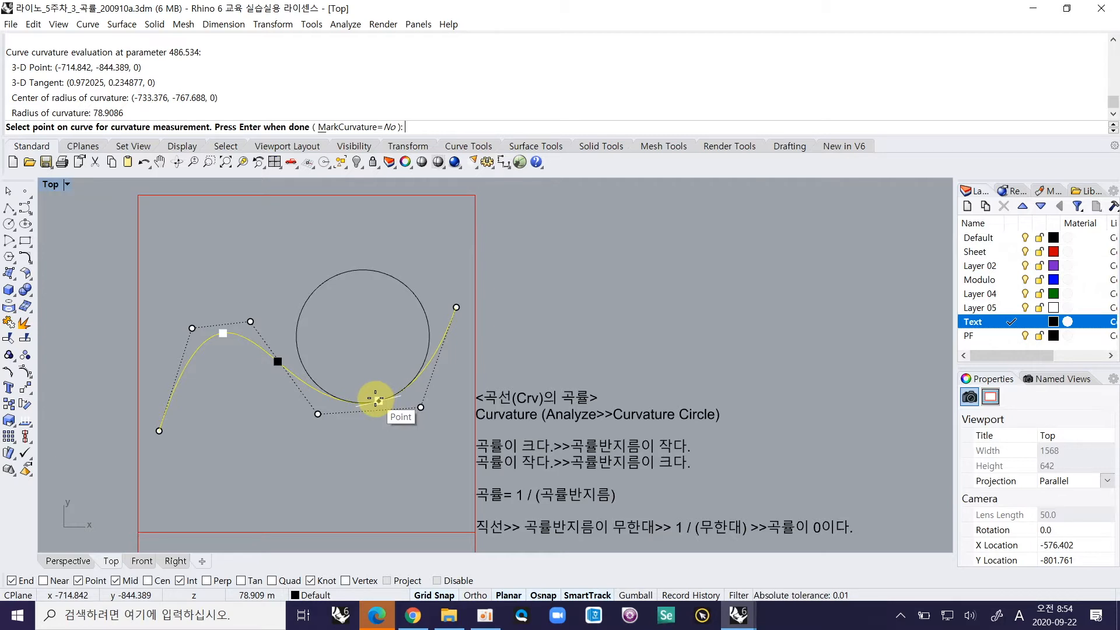
{"action": "left_click", "coordinate": [280, 358]}
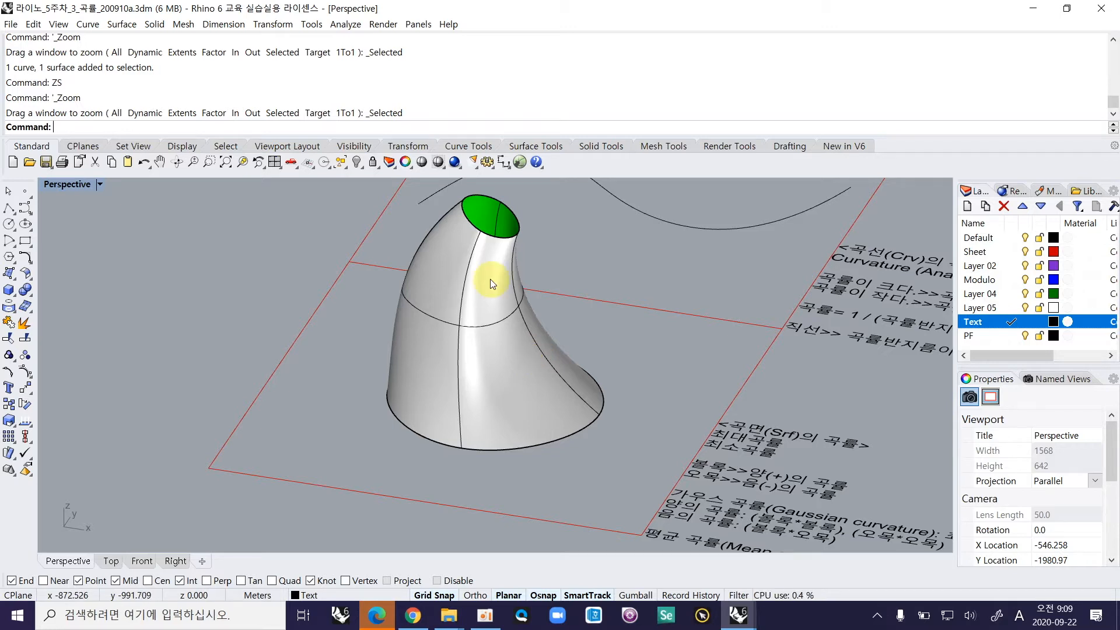
Step: Measure the horn-shaped surface's curvature with Curvature Circle at a point on its convex side and one on its concave side
{"action": "left_click", "coordinate": [348, 24]}
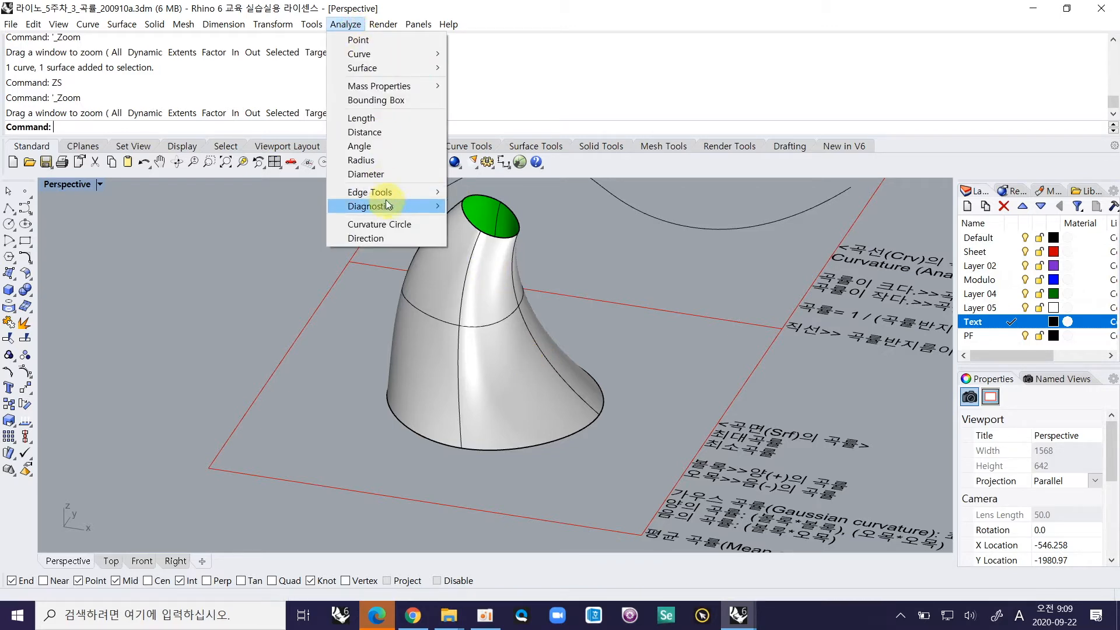
{"action": "left_click", "coordinate": [391, 226]}
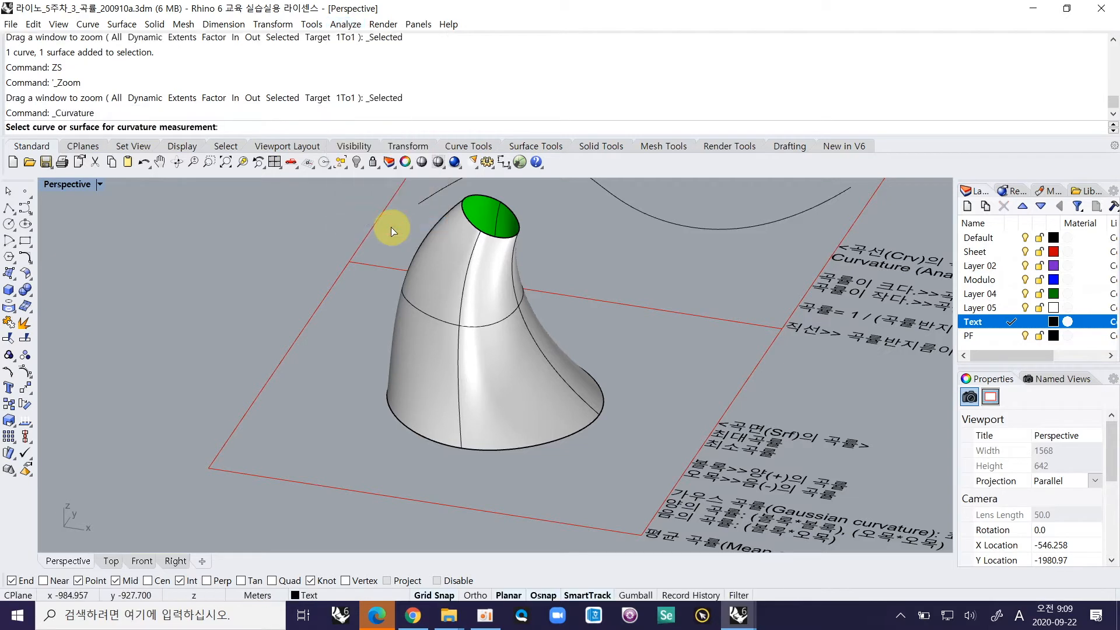
{"action": "left_click", "coordinate": [516, 312]}
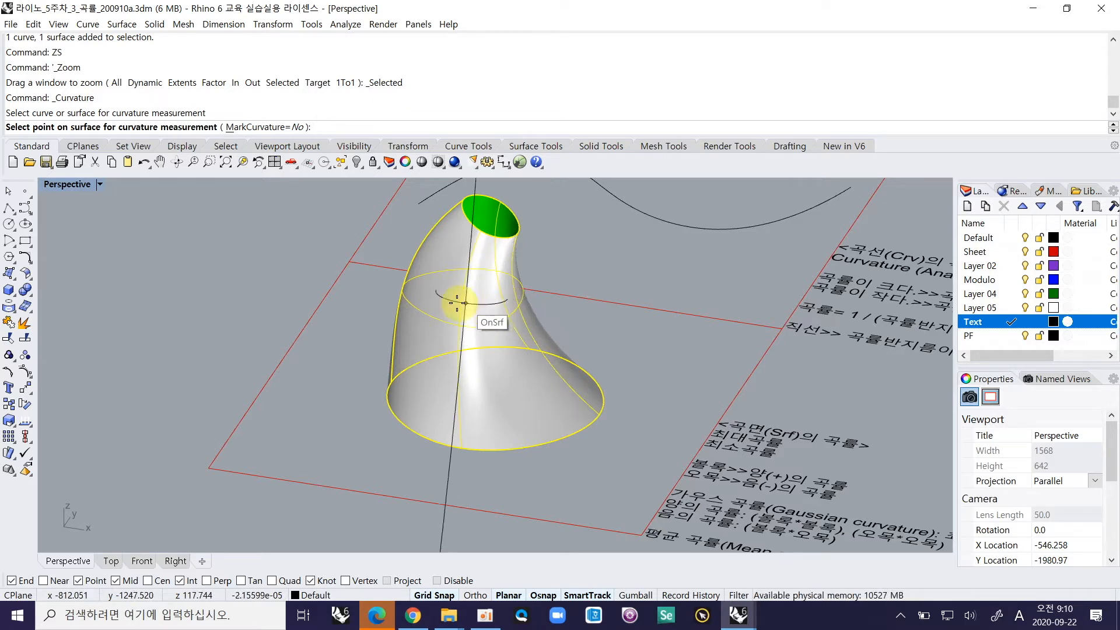
{"action": "left_click", "coordinate": [402, 292]}
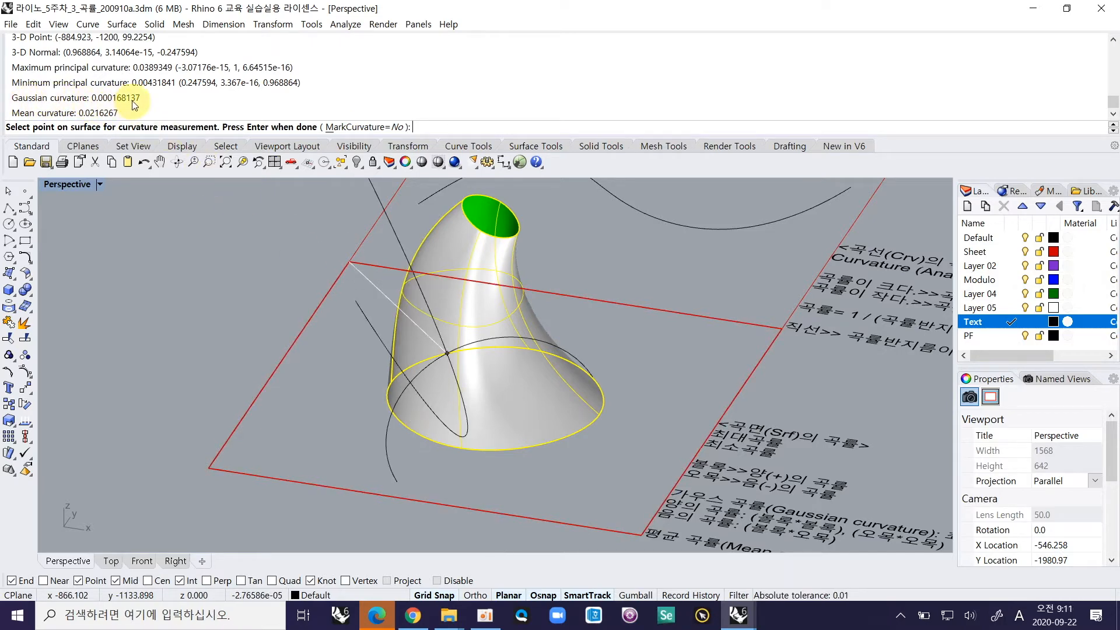
{"action": "left_click", "coordinate": [521, 306]}
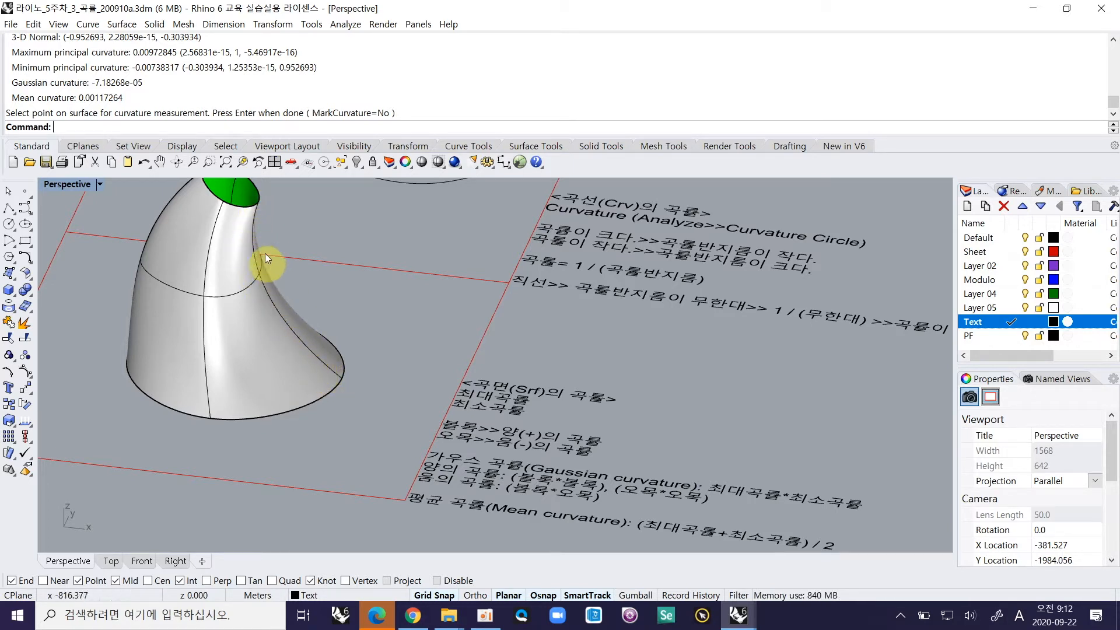
Step: Sketch screen-pen strokes around the horn-shaped surface's waist and down its concave side
{"action": "key", "text": "F11"}
{"action": "left_click_drag", "start_coordinate": [174, 282], "coordinate": [269, 254]}
{"action": "mouse_move", "coordinate": [267, 204]}
{"action": "left_mouse_down"}
{"action": "mouse_move", "coordinate": [249, 240]}
{"action": "mouse_move", "coordinate": [287, 363]}
{"action": "left_mouse_up"}
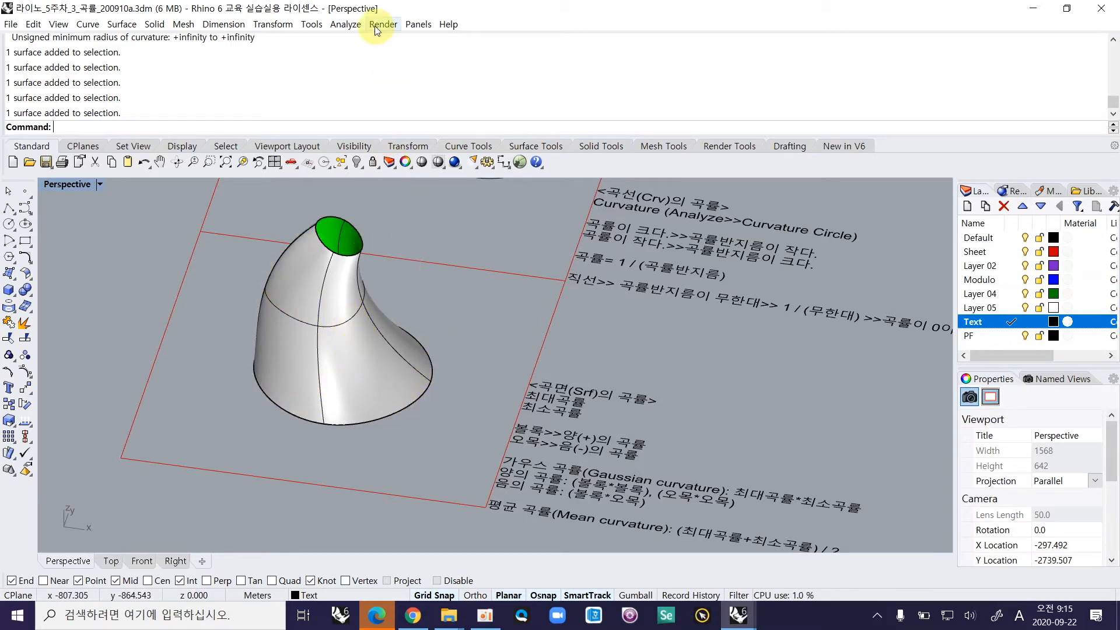
Step: Apply Curvature Analysis to the horn-shaped surface in Gaussian style with an automatic range
{"action": "left_click", "coordinate": [346, 25]}
{"action": "mouse_move", "coordinate": [377, 70]}
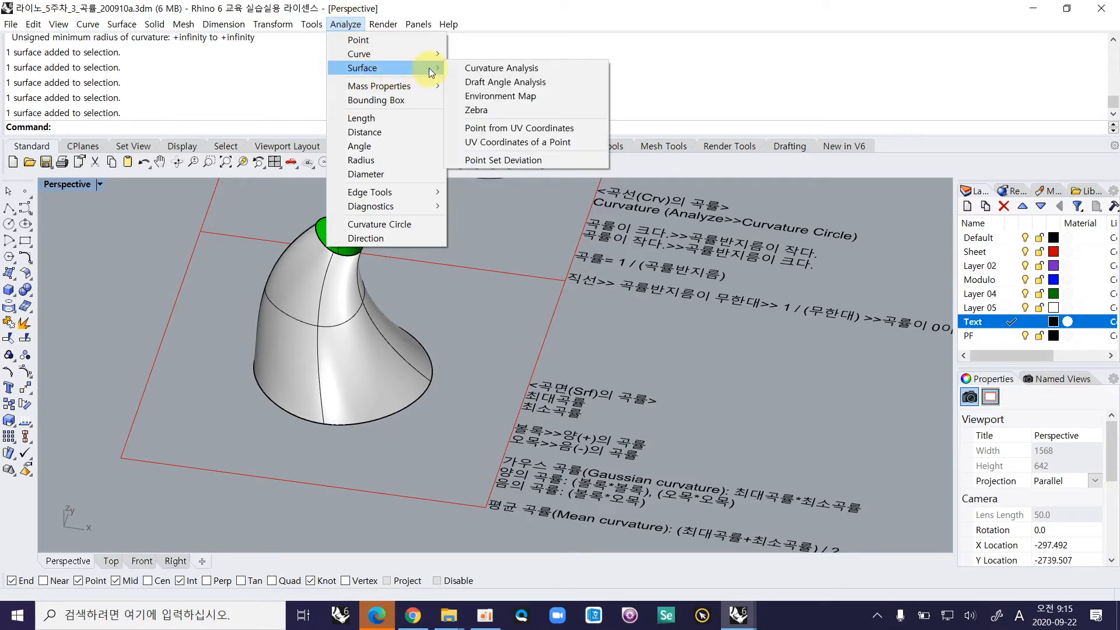
{"action": "left_click", "coordinate": [472, 67]}
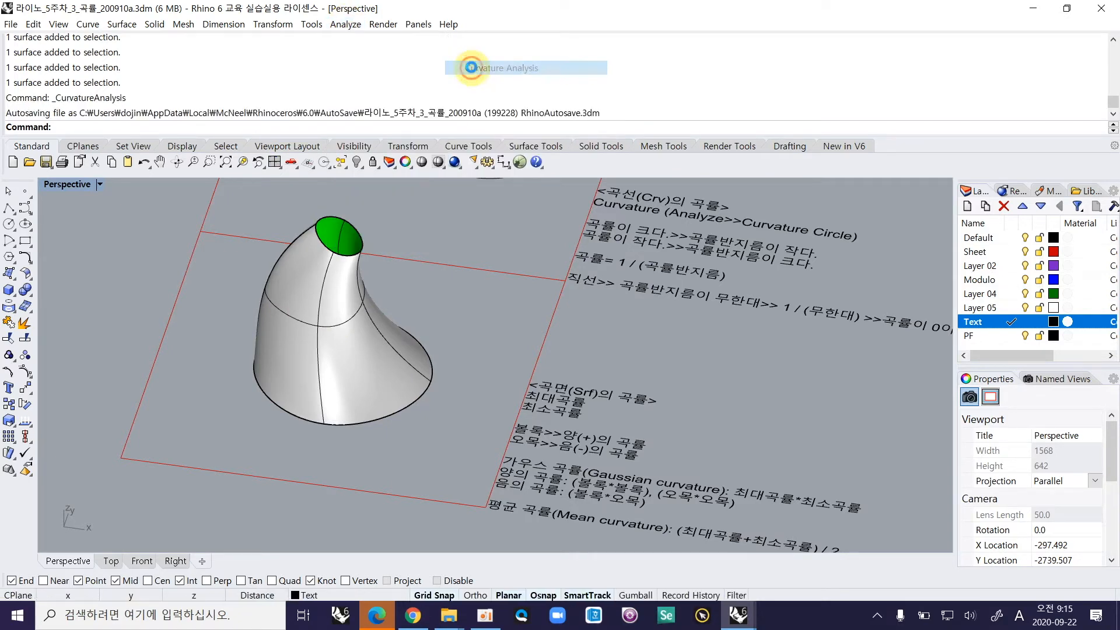
{"action": "left_click", "coordinate": [362, 321]}
{"action": "key", "text": "Return"}
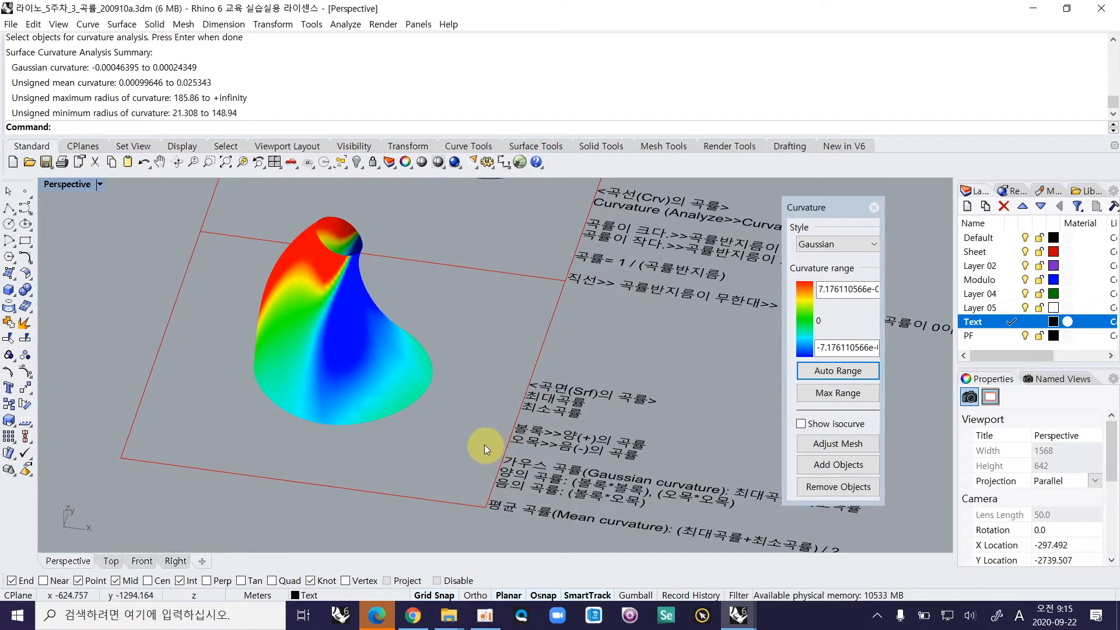
{"action": "left_click_drag", "start_coordinate": [821, 209], "coordinate": [716, 197]}
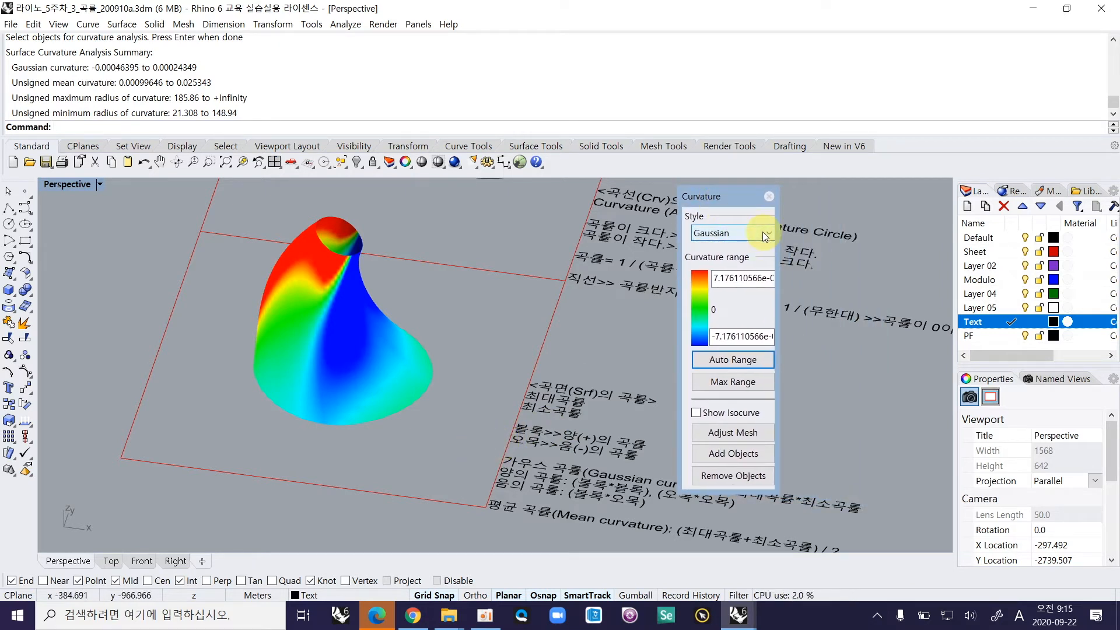
{"action": "left_click", "coordinate": [746, 365]}
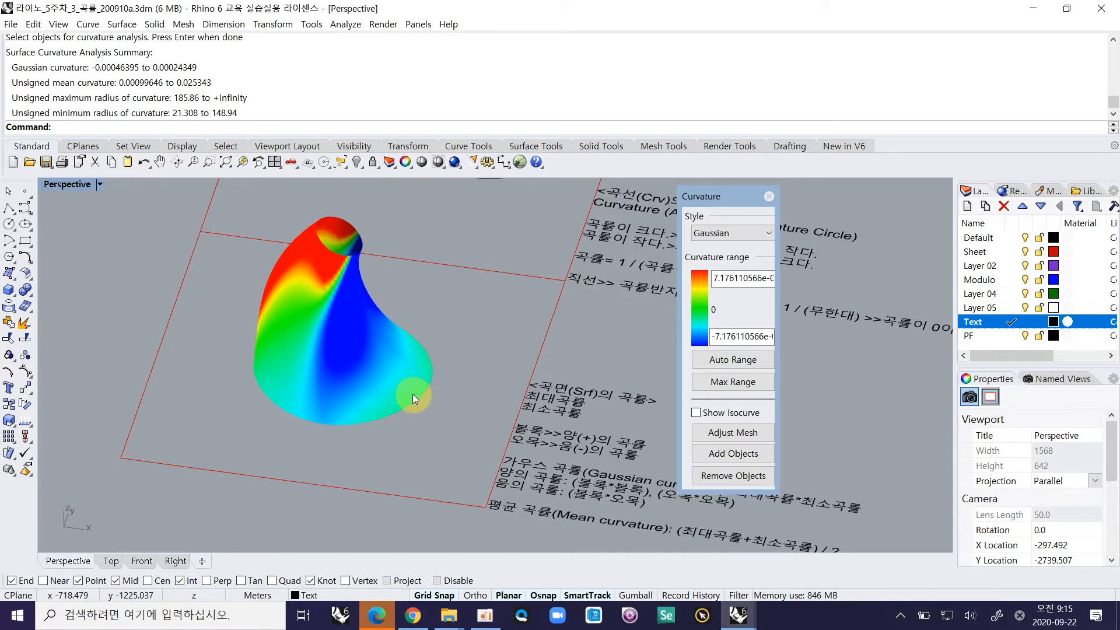
Step: Switch the horn-shaped surface's curvature analysis to the Mean style and recalculate its range automatically
{"action": "mouse_move", "coordinate": [417, 376]}
{"action": "right_mouse_down"}
{"action": "mouse_move", "coordinate": [287, 338]}
{"action": "mouse_move", "coordinate": [416, 333]}
{"action": "mouse_move", "coordinate": [320, 365]}
{"action": "mouse_move", "coordinate": [430, 368]}
{"action": "mouse_move", "coordinate": [601, 331]}
{"action": "mouse_move", "coordinate": [614, 315]}
{"action": "mouse_move", "coordinate": [400, 313]}
{"action": "mouse_move", "coordinate": [560, 324]}
{"action": "mouse_move", "coordinate": [335, 277]}
{"action": "right_mouse_up"}
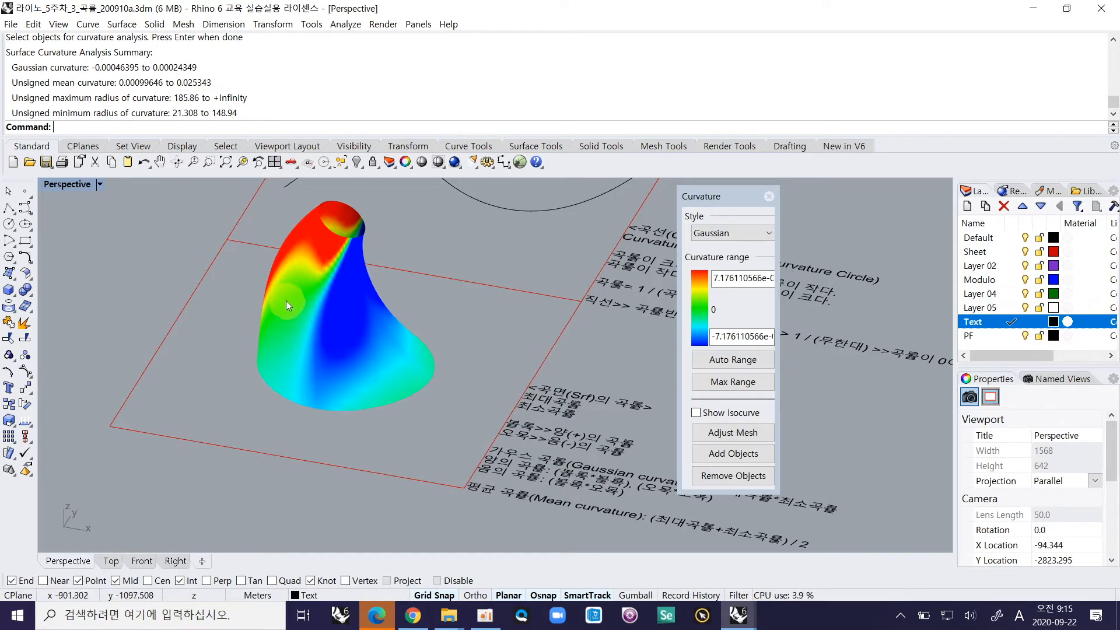
{"action": "left_click", "coordinate": [769, 233]}
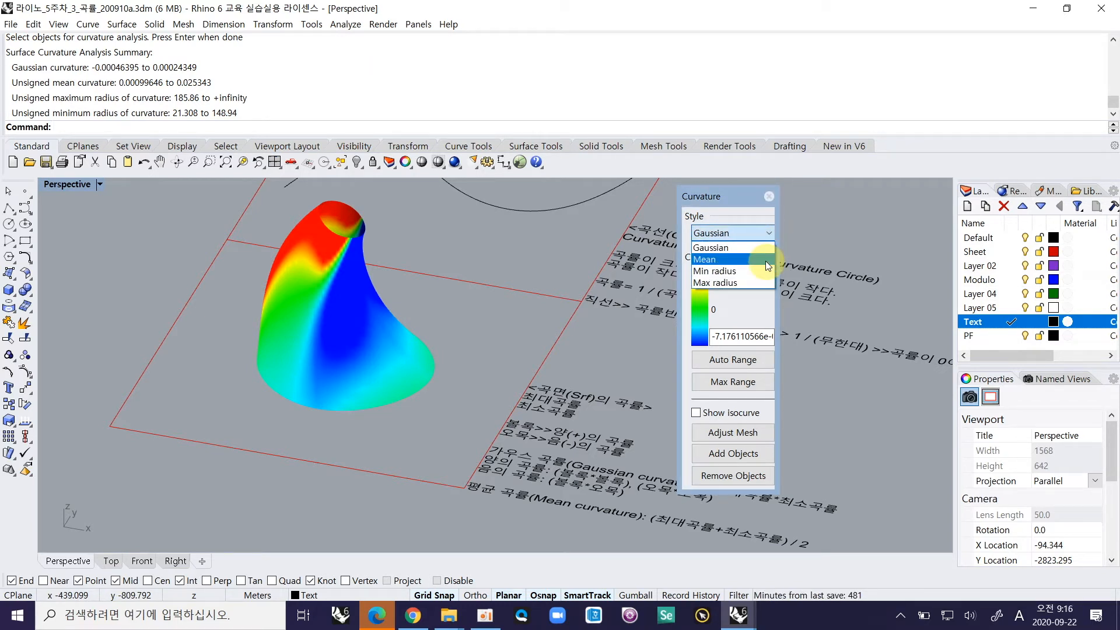
{"action": "left_click", "coordinate": [766, 261]}
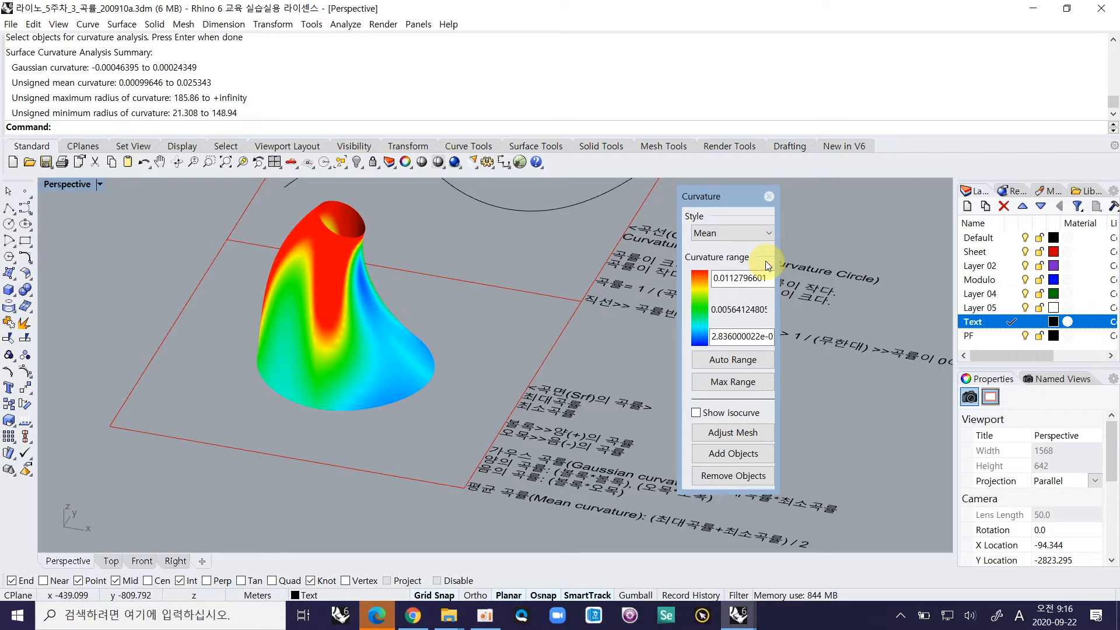
{"action": "left_click", "coordinate": [754, 359]}
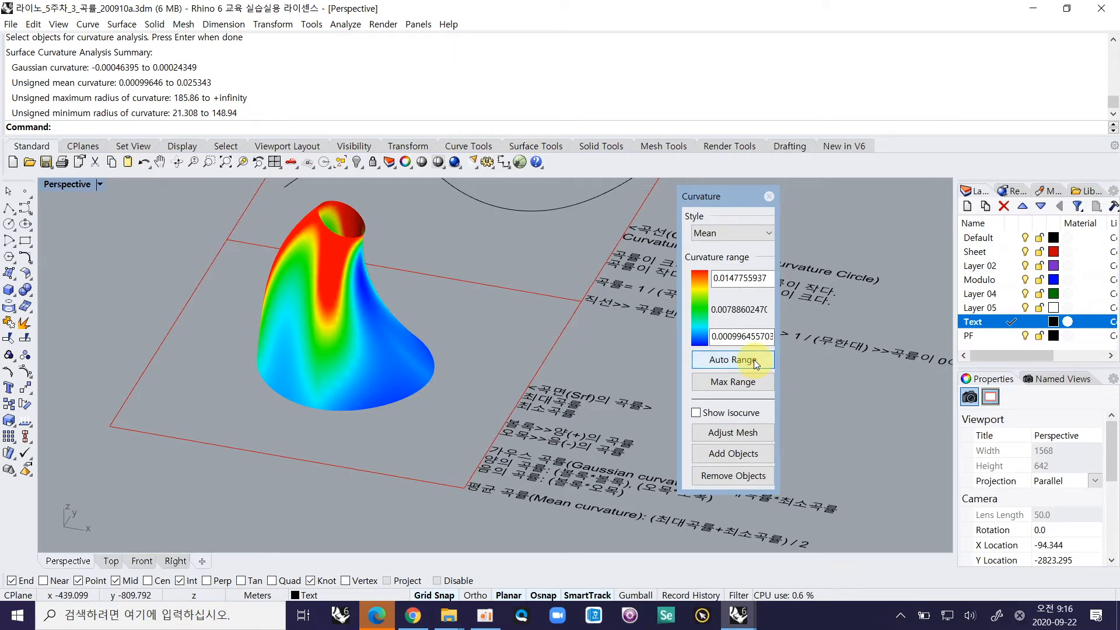
Step: Return the curvature analysis to the Gaussian style and apply the automatic range
{"action": "scroll", "coordinate": [457, 337], "scroll_direction": "up", "scroll_amount": 1}
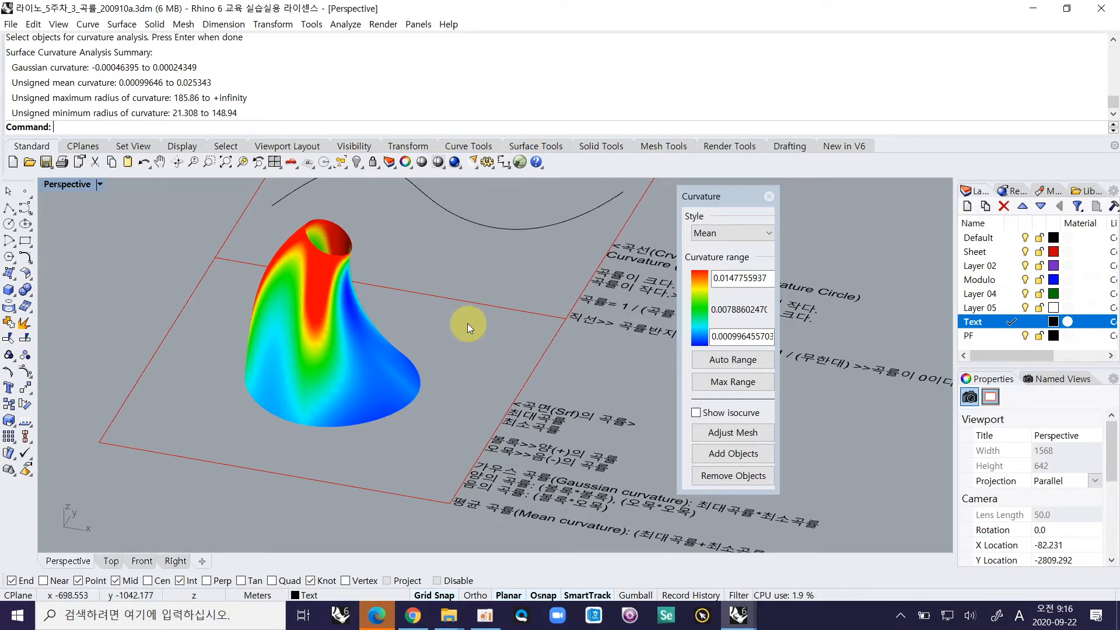
{"action": "left_click", "coordinate": [762, 232]}
{"action": "left_click", "coordinate": [741, 244]}
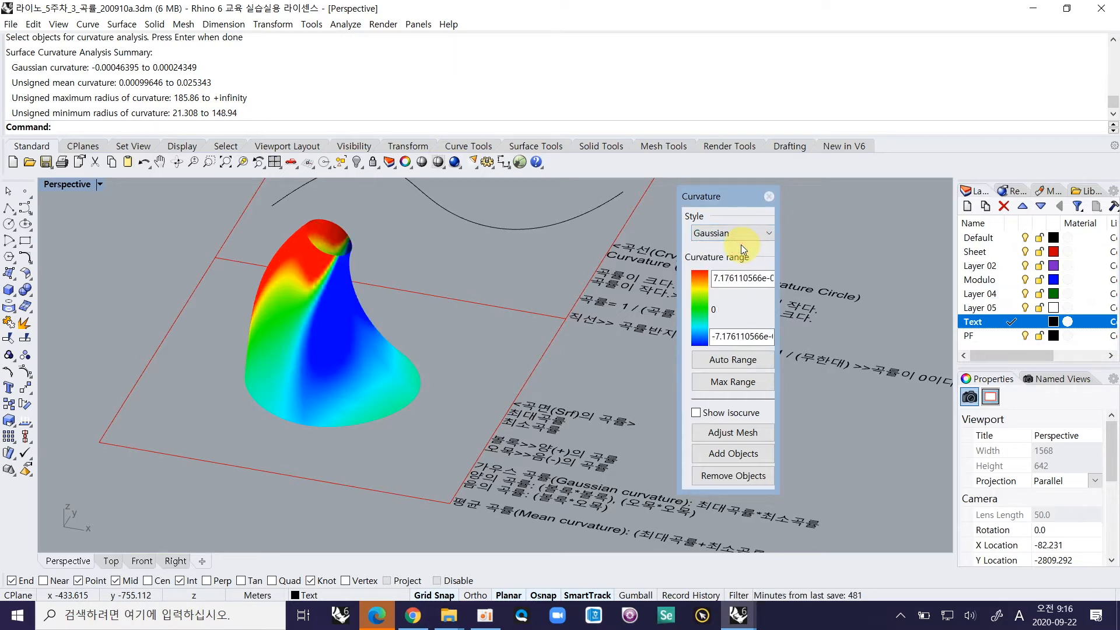
{"action": "left_click", "coordinate": [752, 360]}
Step: Add the flat rectangular surface below the horn-shaped one to the Gaussian curvature analysis
{"action": "right_click_drag", "start_coordinate": [525, 400], "coordinate": [523, 370], "text": "shift"}
{"action": "right_click_drag", "start_coordinate": [461, 425], "coordinate": [501, 375], "text": "shift"}
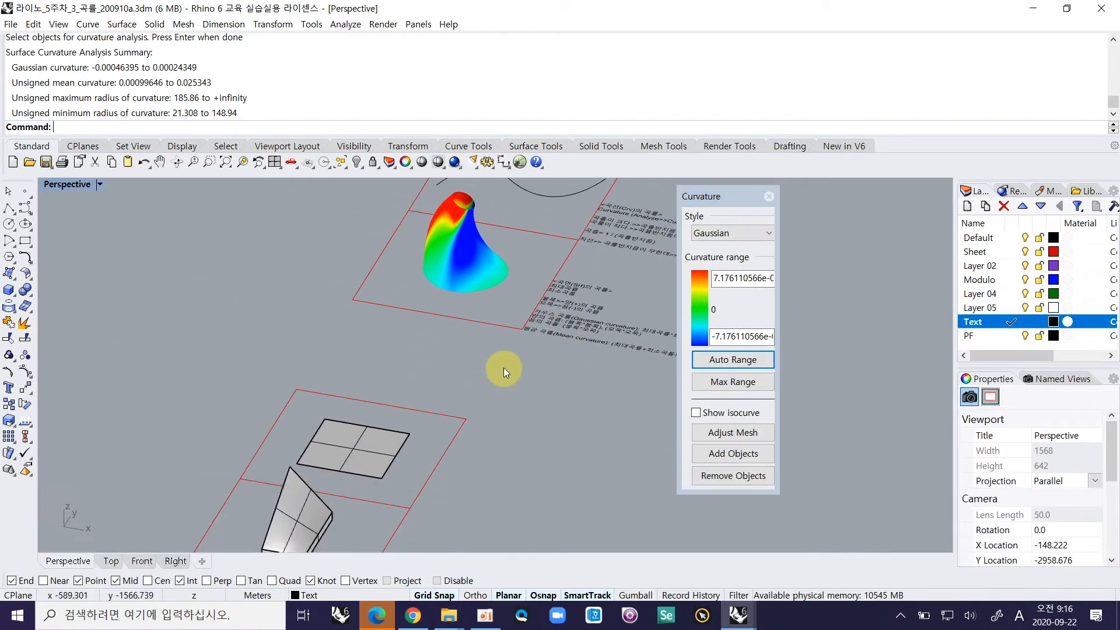
{"action": "right_click_drag", "start_coordinate": [491, 367], "coordinate": [511, 339], "text": "shift"}
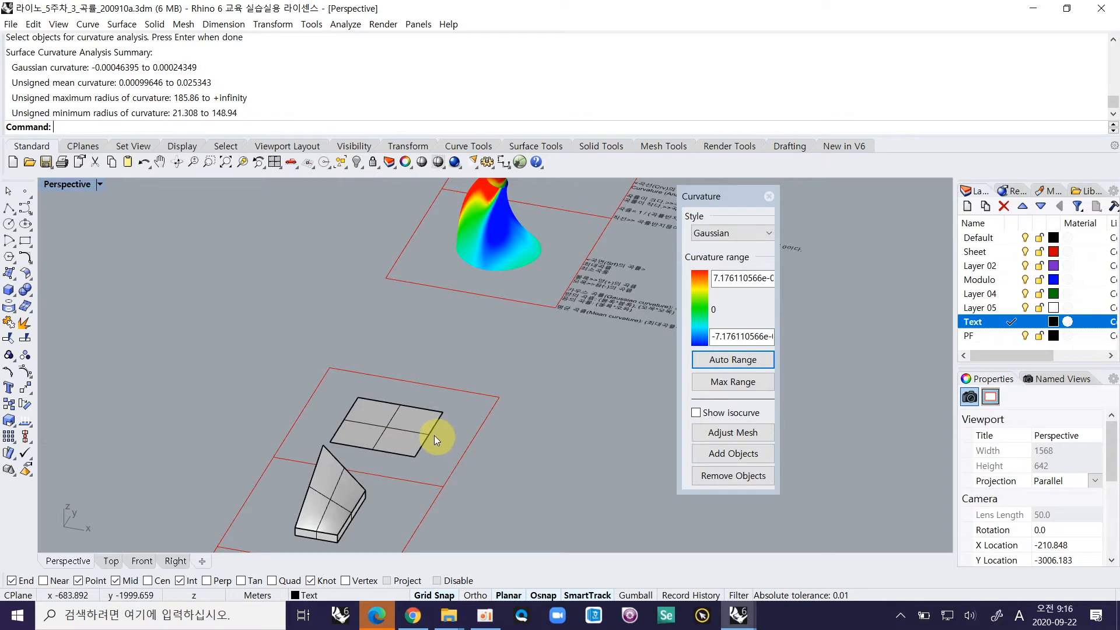
{"action": "left_click", "coordinate": [401, 429]}
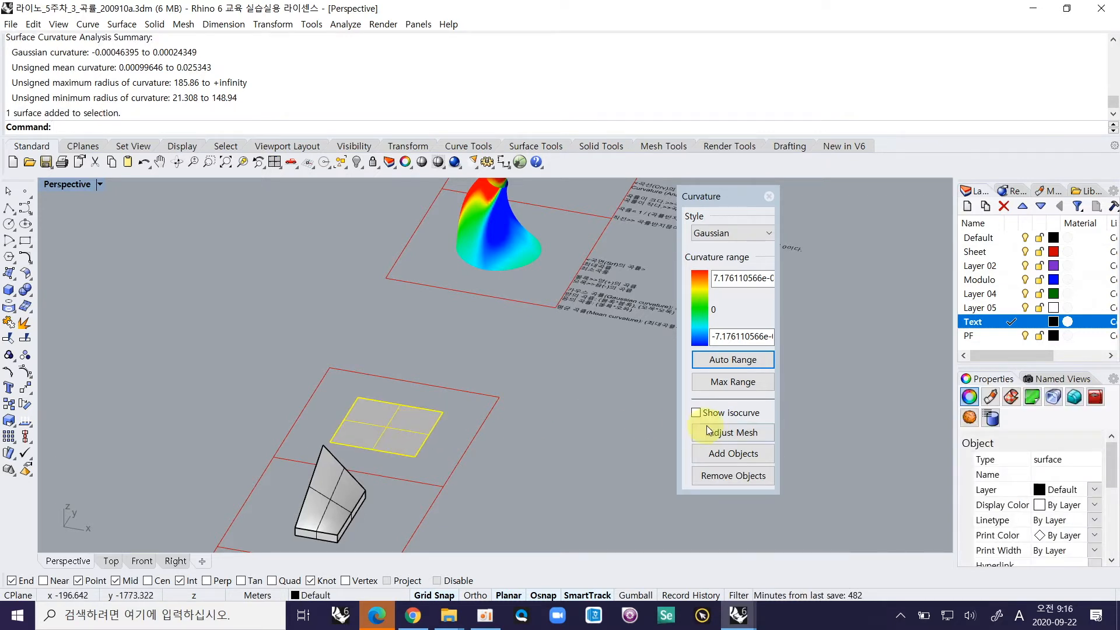
{"action": "left_click", "coordinate": [733, 453]}
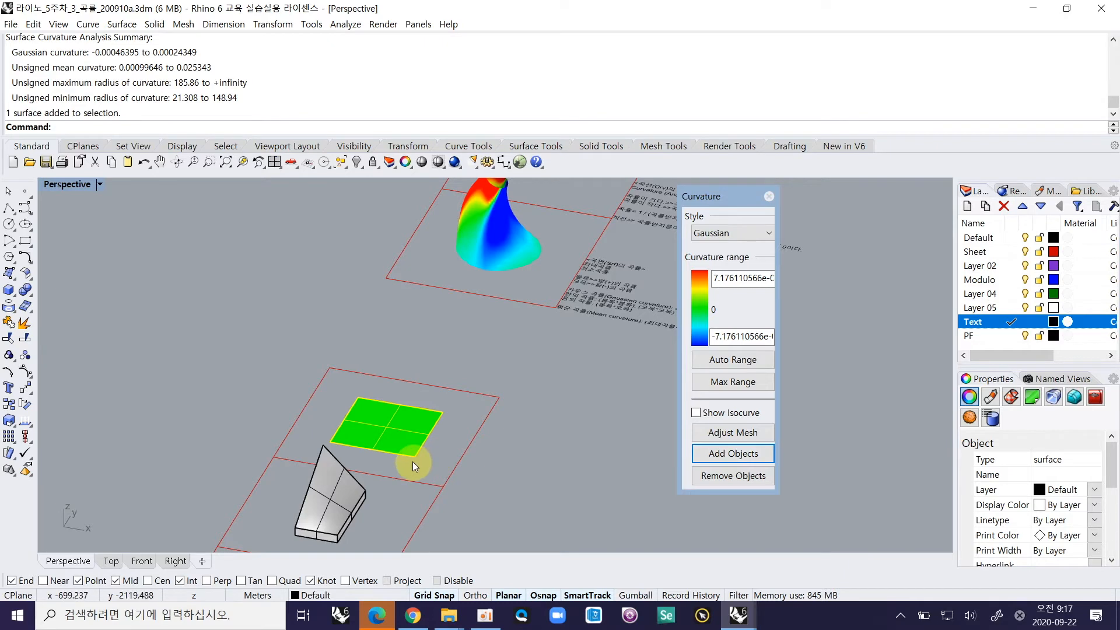
Step: Add the tapered block's top surface to the curvature analysis and recalculate the range automatically
{"action": "right_click_drag", "start_coordinate": [410, 461], "coordinate": [363, 471], "text": "shift"}
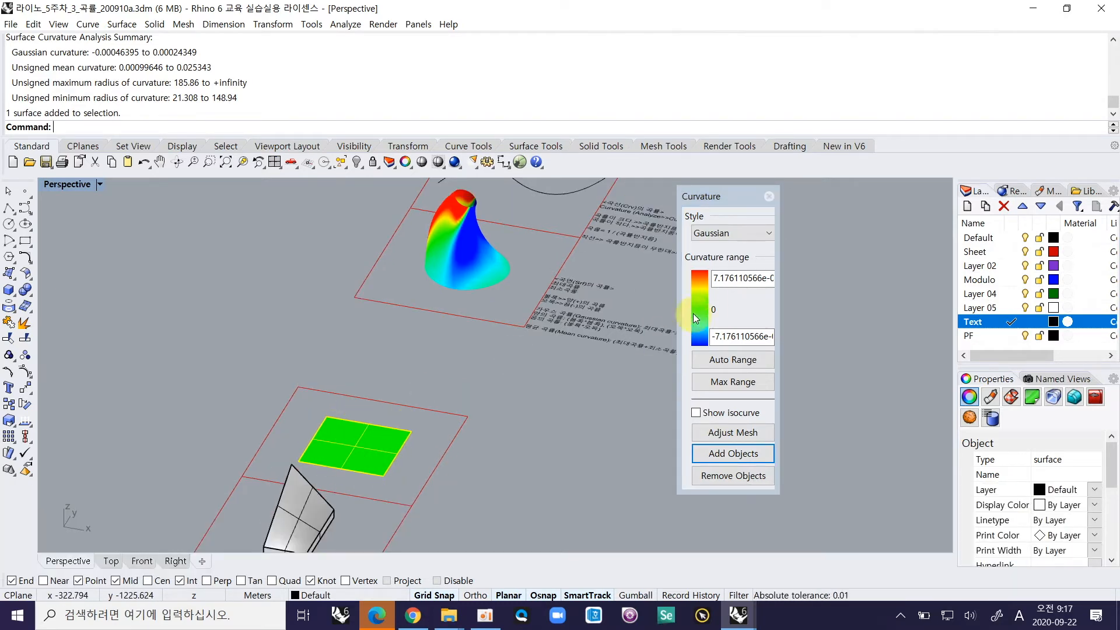
{"action": "right_click_drag", "start_coordinate": [453, 492], "coordinate": [462, 387], "text": "shift"}
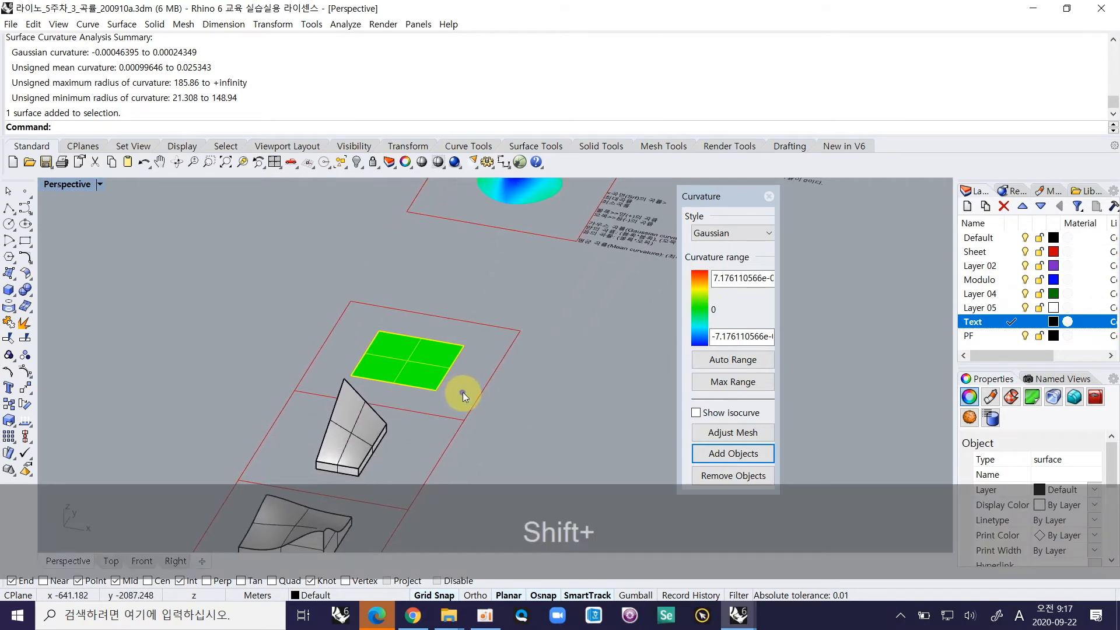
{"action": "right_click_drag", "start_coordinate": [363, 450], "coordinate": [396, 391], "text": "ctrl+shift"}
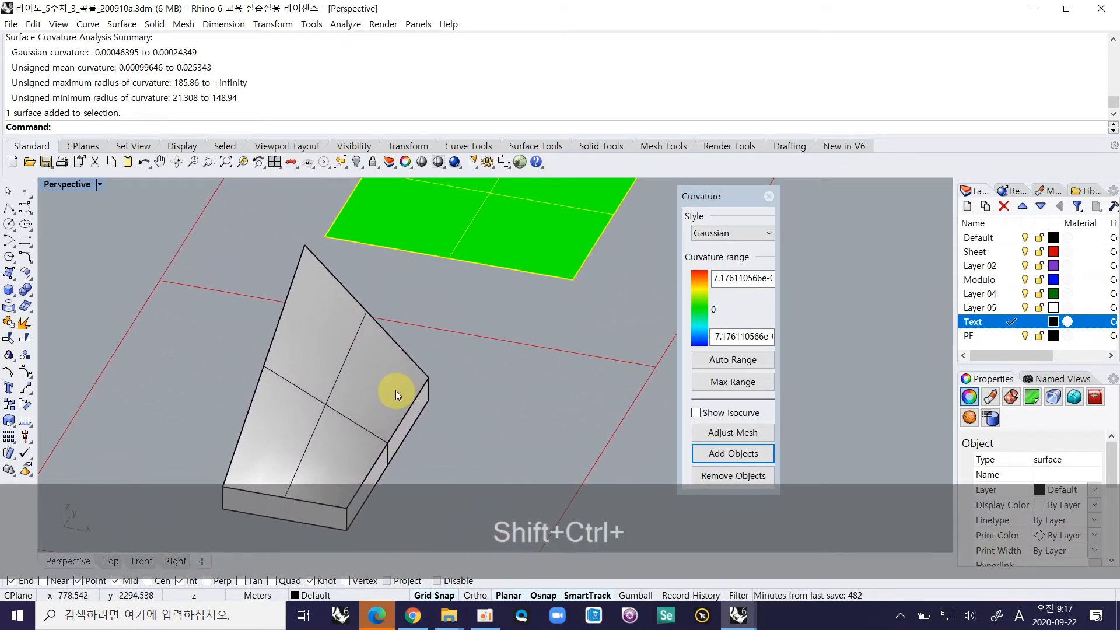
{"action": "left_click", "coordinate": [353, 388]}
{"action": "left_click", "coordinate": [734, 454]}
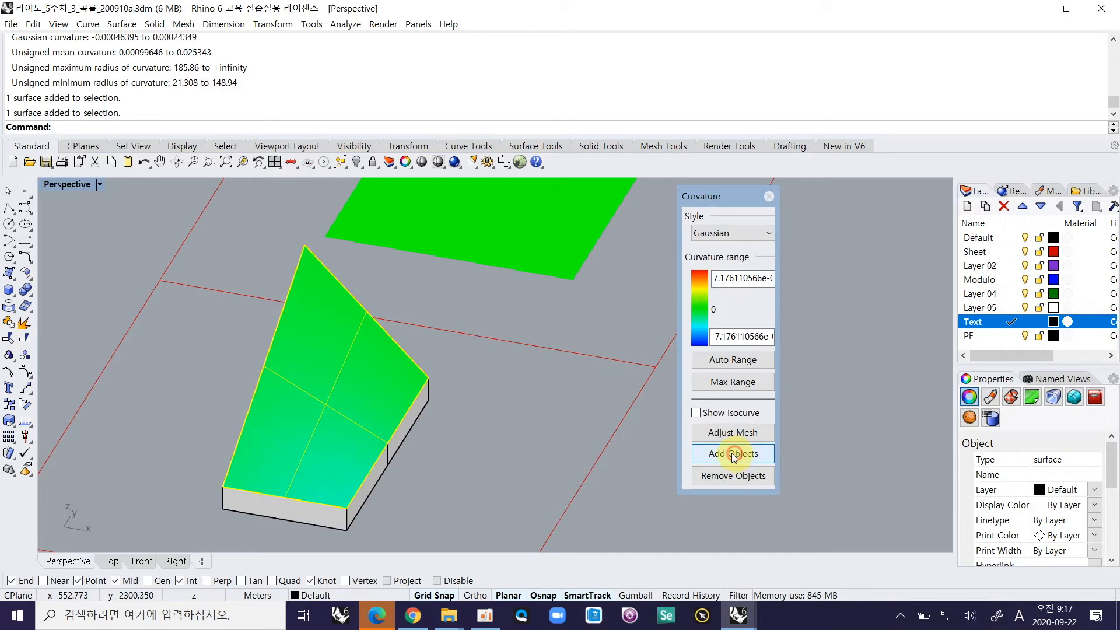
{"action": "right_click_drag", "start_coordinate": [475, 398], "coordinate": [379, 445], "text": "ctrl"}
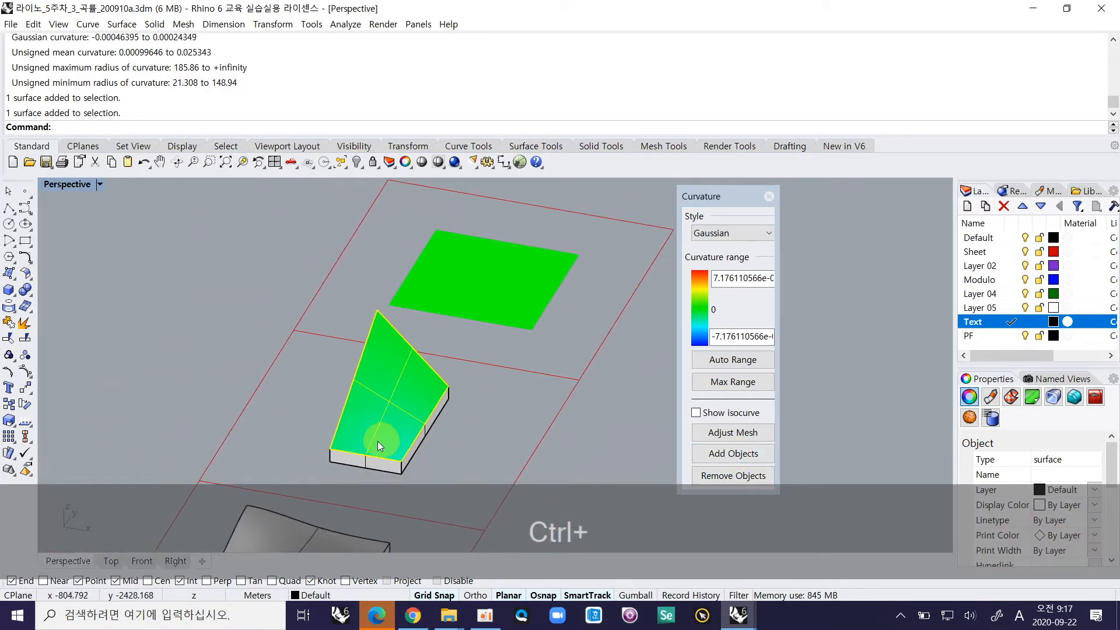
{"action": "right_click_drag", "start_coordinate": [533, 338], "coordinate": [367, 425], "text": "shift"}
{"action": "right_click_drag", "start_coordinate": [454, 358], "coordinate": [501, 408], "text": "ctrl+shift"}
{"action": "left_click", "coordinate": [737, 360]}
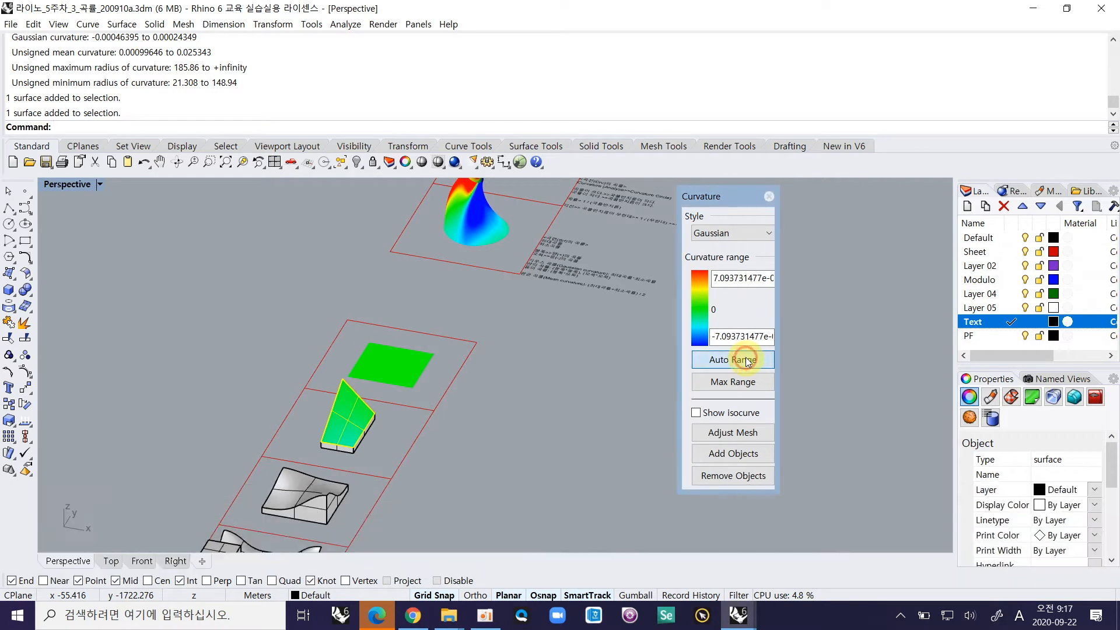
Step: Remove the horn-shaped and flat rectangular surfaces from the curvature analysis and recalculate the automatic range for the tapered block's top
{"action": "left_click", "coordinate": [481, 224], "text": "shift"}
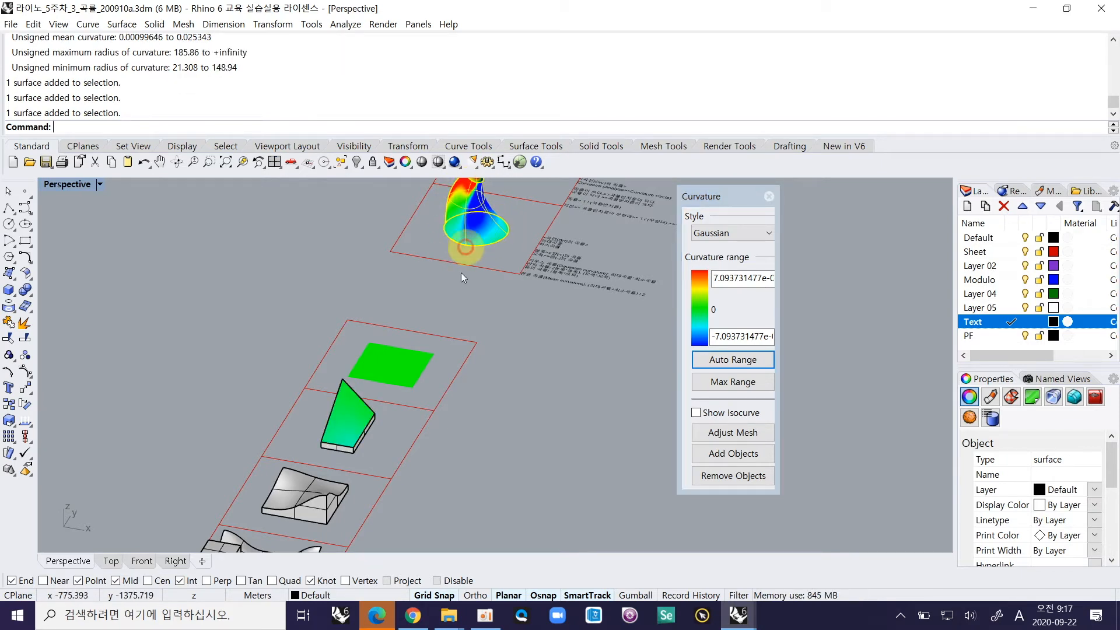
{"action": "left_click", "coordinate": [403, 376], "text": "shift"}
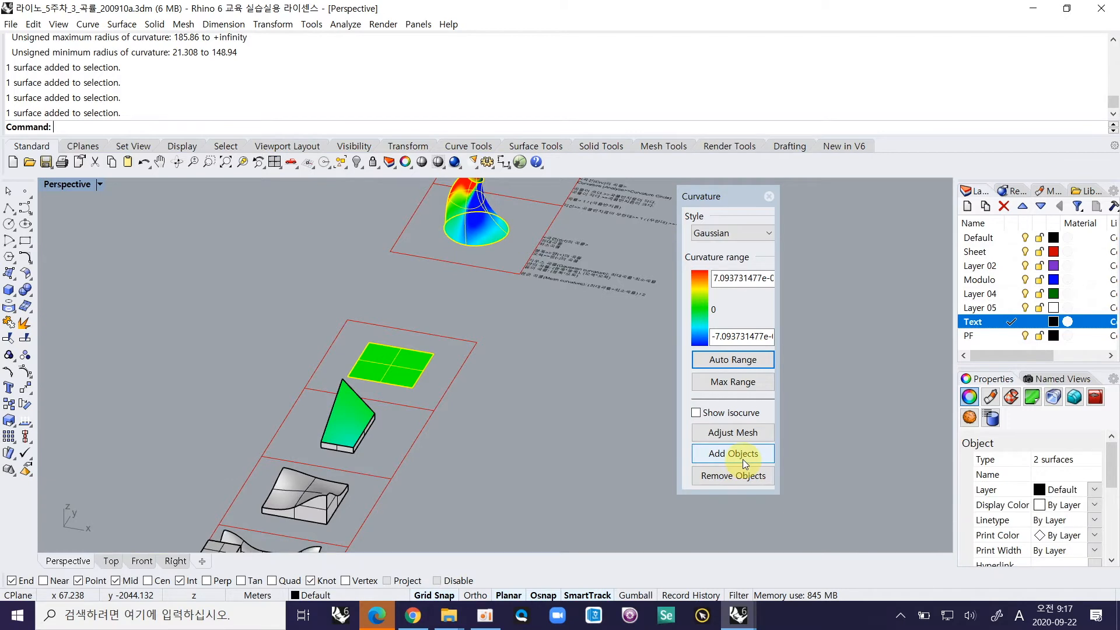
{"action": "left_click", "coordinate": [750, 474]}
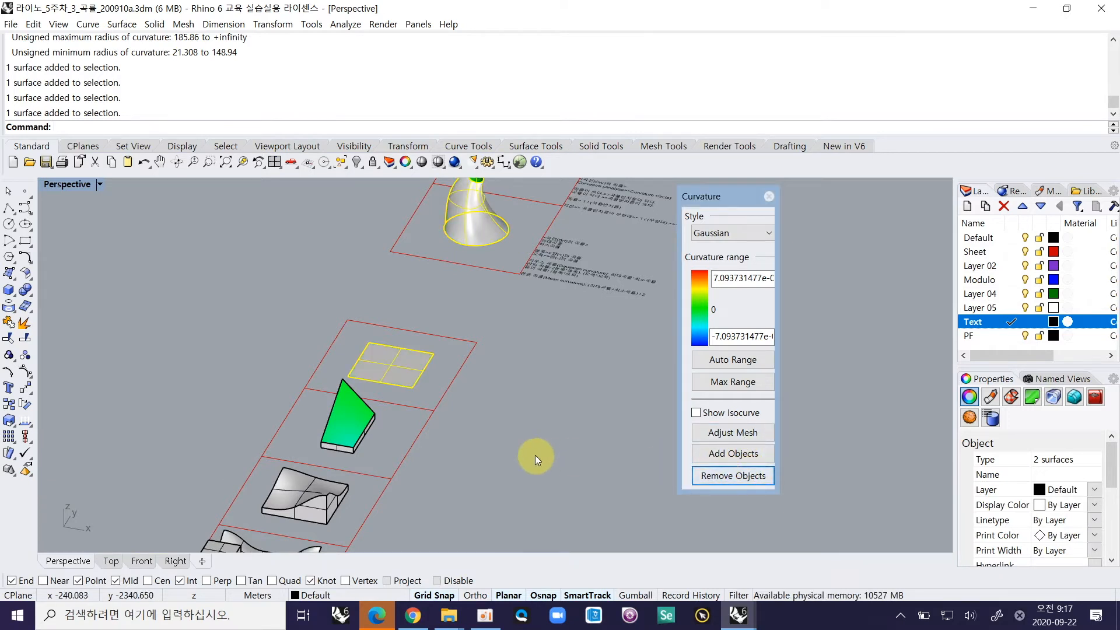
{"action": "left_click", "coordinate": [731, 357]}
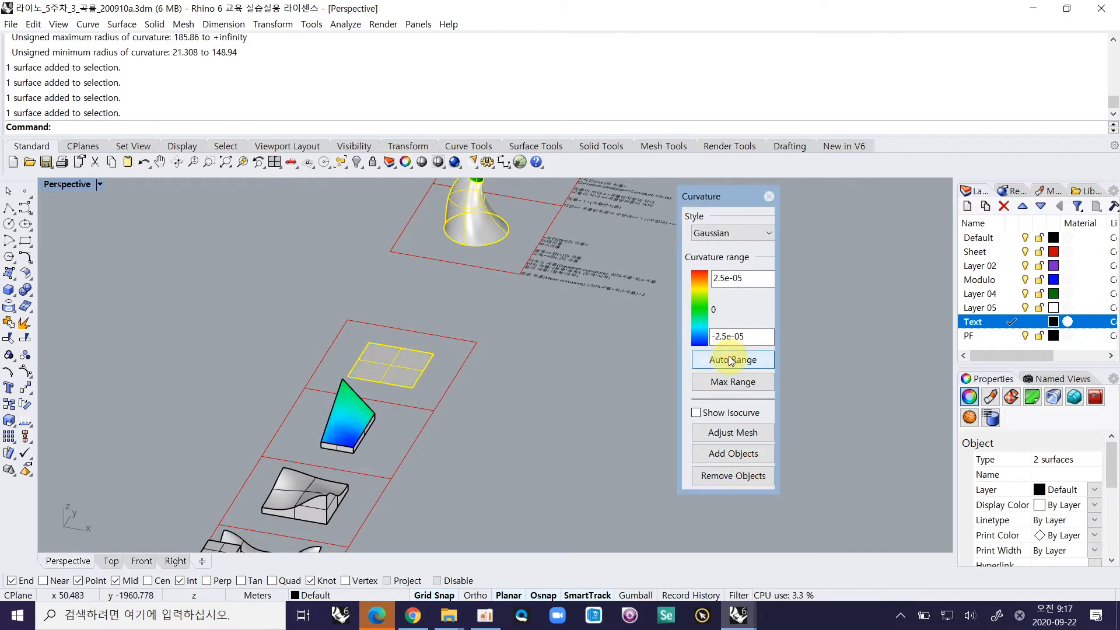
{"action": "right_click_drag", "start_coordinate": [418, 430], "coordinate": [384, 291], "text": "shift"}
{"action": "left_click", "coordinate": [504, 412]}
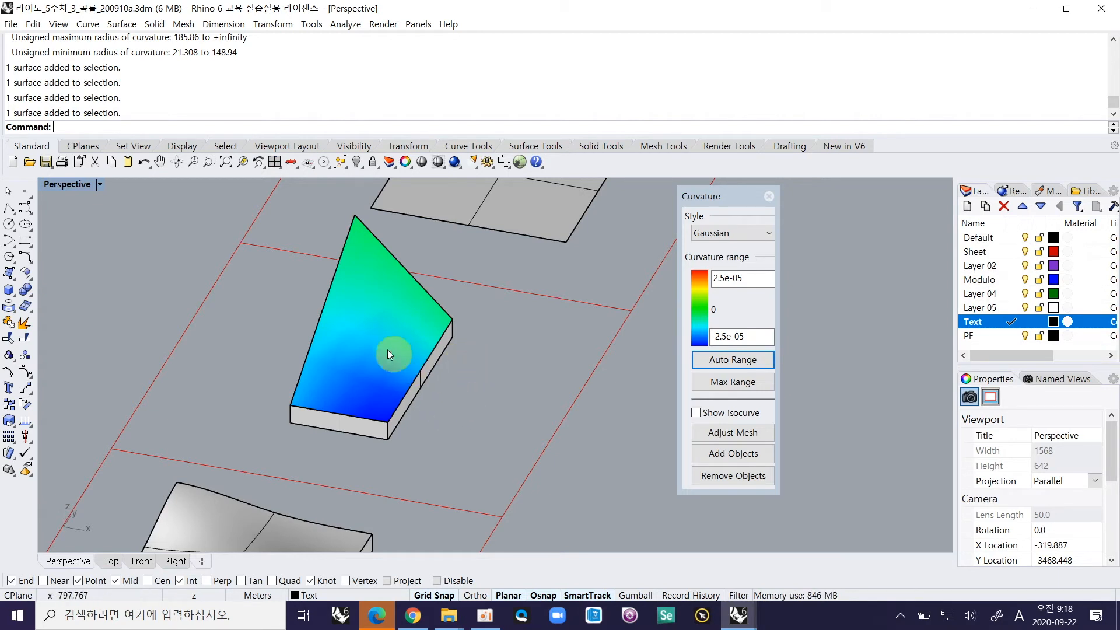
Step: Replace the tapered block's top surface in the curvature analysis with the neighbouring block's wavy top surface
{"action": "right_click_drag", "start_coordinate": [464, 413], "coordinate": [439, 360], "text": "shift"}
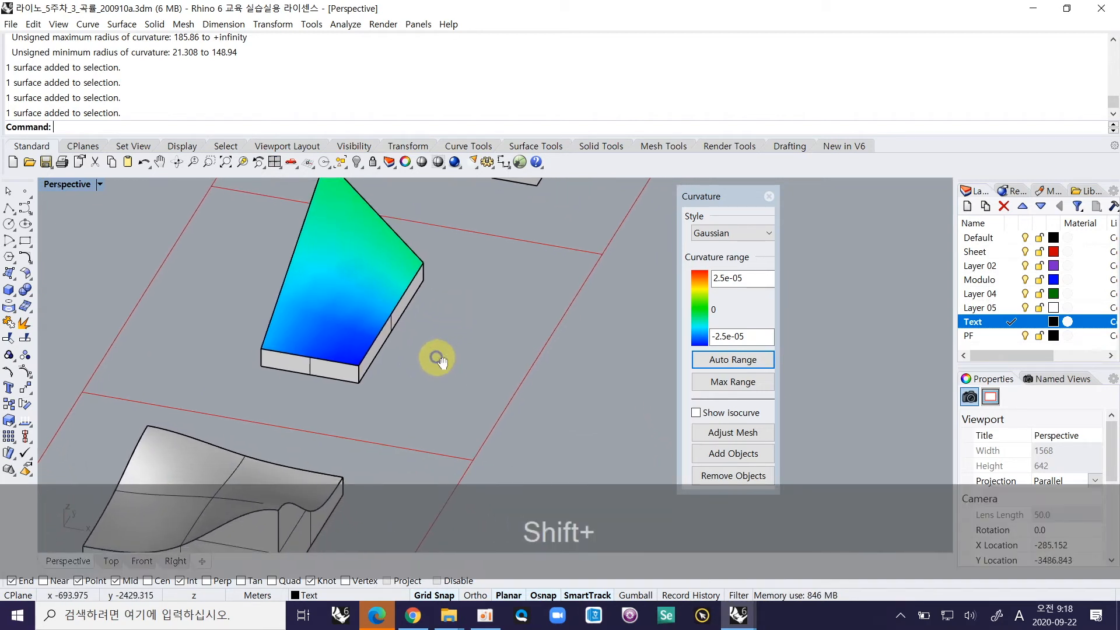
{"action": "left_click", "coordinate": [345, 282]}
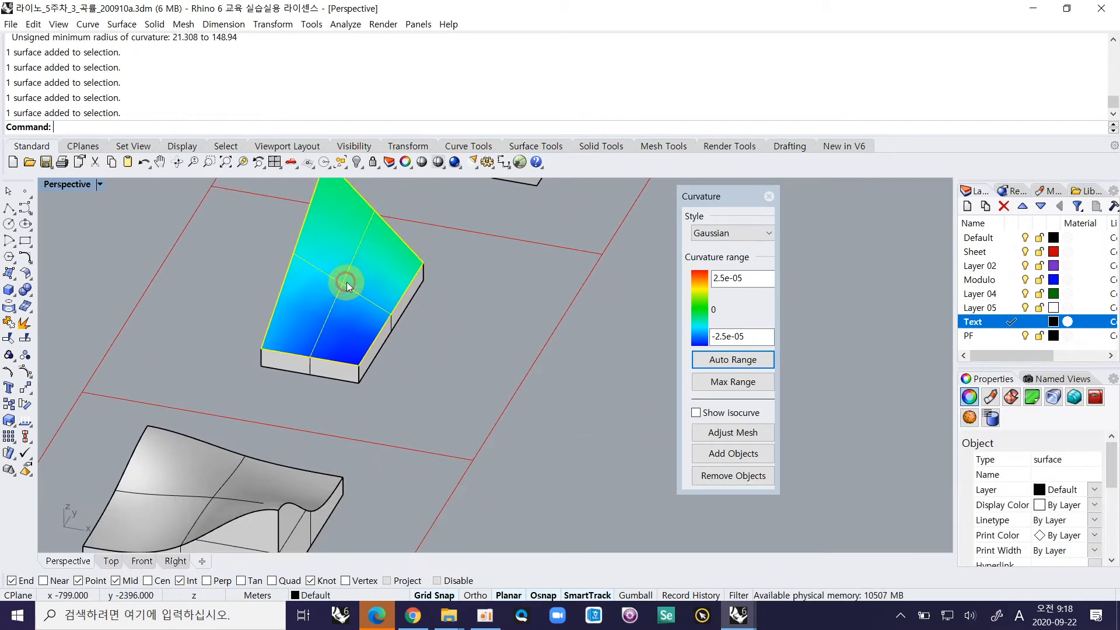
{"action": "left_click", "coordinate": [730, 476]}
{"action": "left_click", "coordinate": [257, 489]}
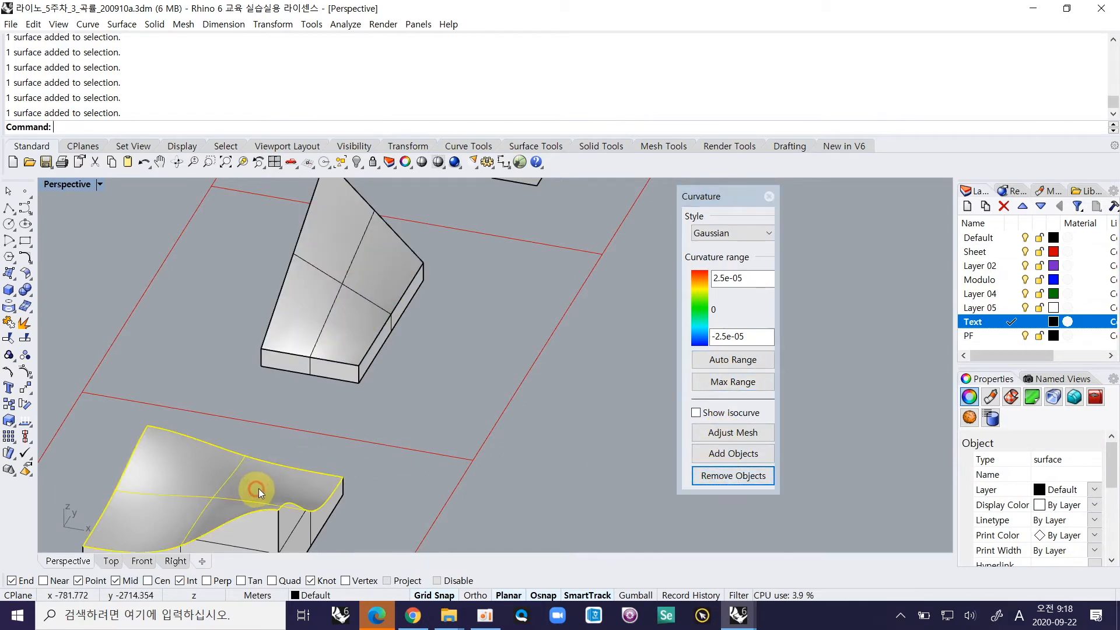
{"action": "type", "text": "zs"}
{"action": "key", "text": "Return"}
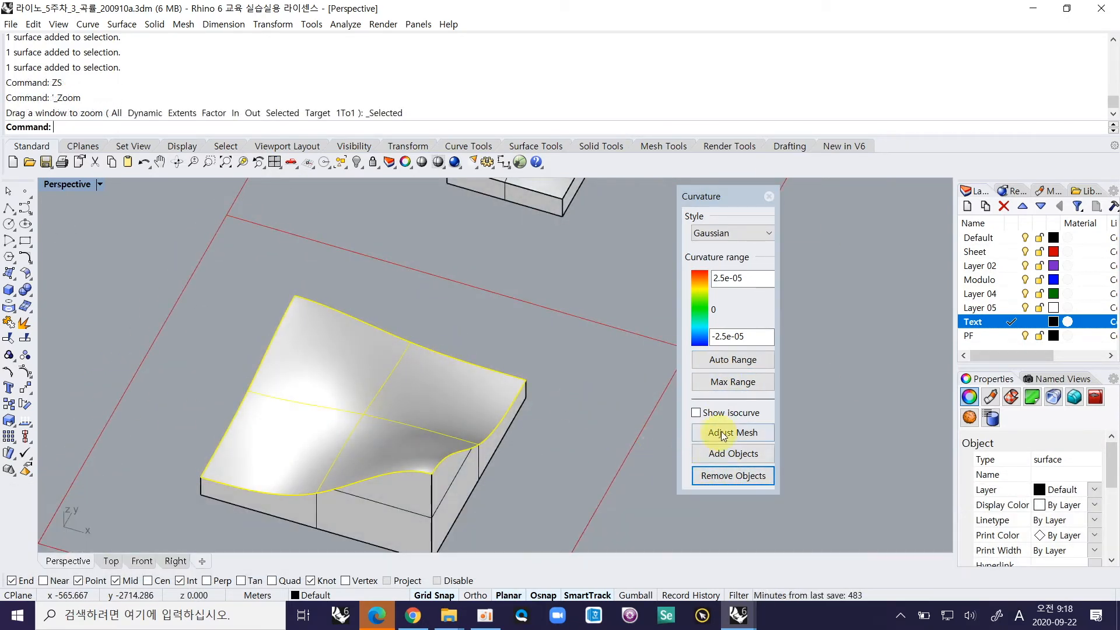
{"action": "left_click", "coordinate": [729, 465]}
Step: Apply the automatic range to the wavy block top's Gaussian analysis and inspect its colours from several sides
{"action": "right_click_drag", "start_coordinate": [343, 408], "coordinate": [318, 401]}
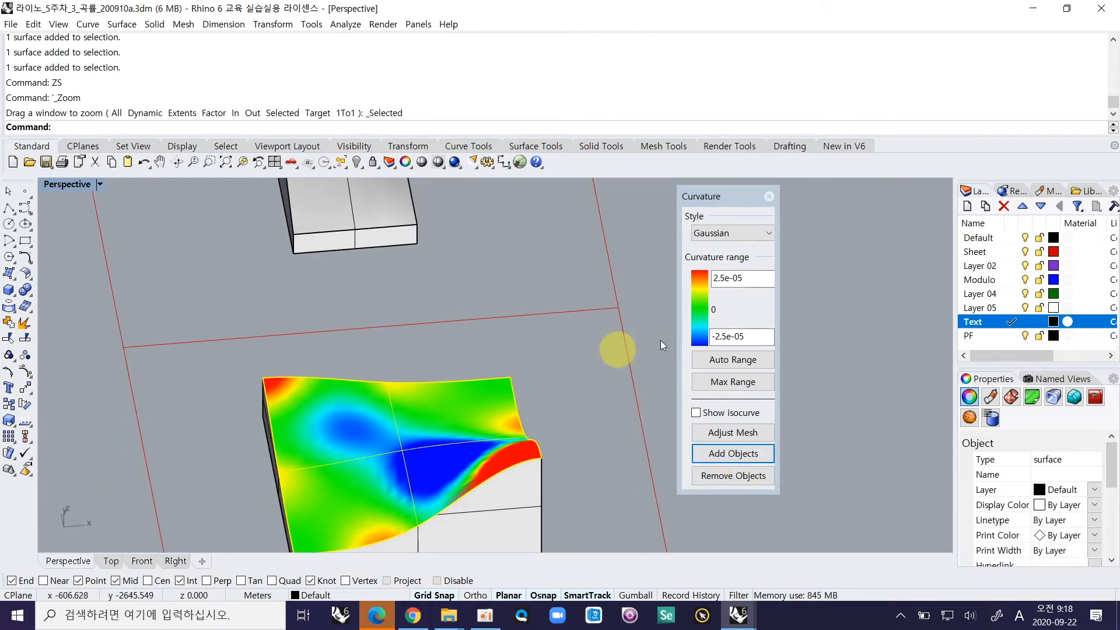
{"action": "left_click", "coordinate": [741, 364]}
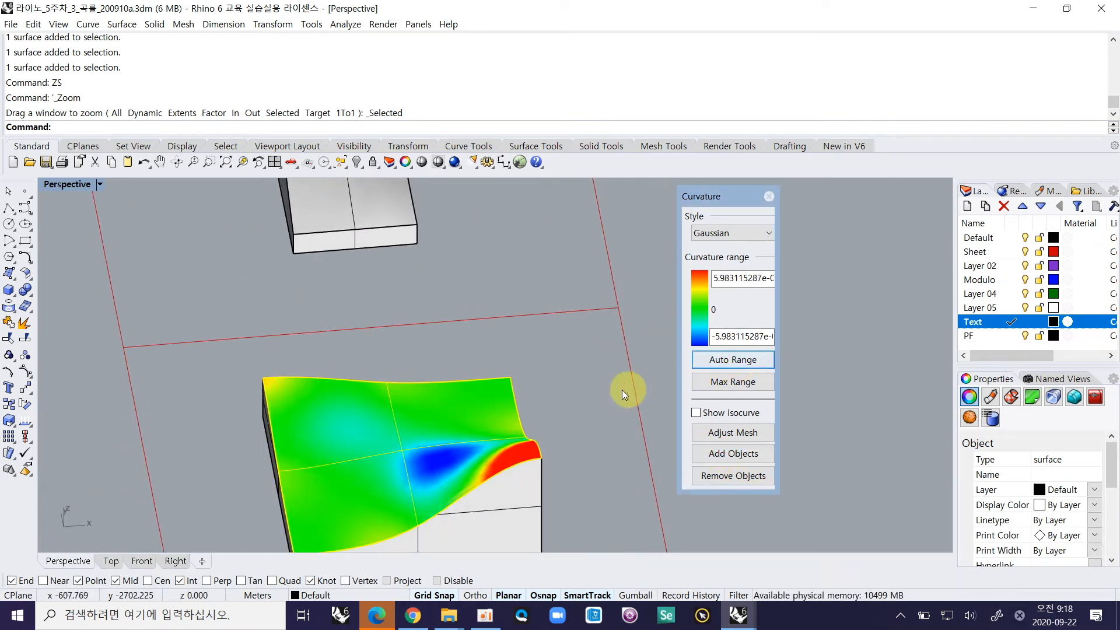
{"action": "right_click_drag", "start_coordinate": [225, 432], "coordinate": [475, 389]}
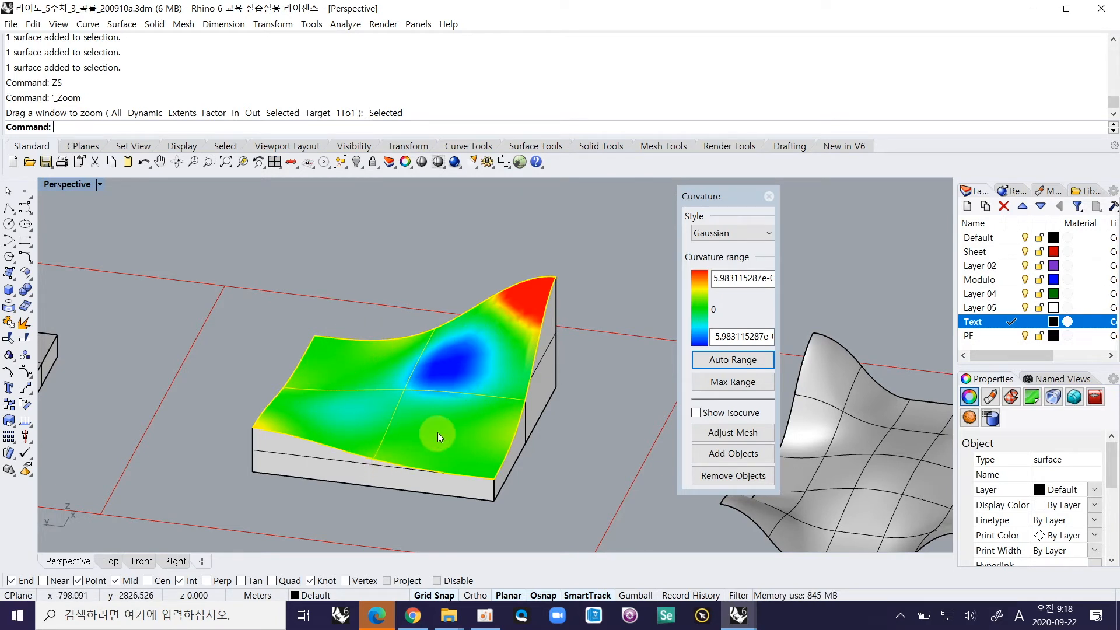
Step: Replace the block's wavy top in the curvature analysis with the freestanding wavy sheet and apply the automatic range
{"action": "right_click_drag", "start_coordinate": [584, 383], "coordinate": [344, 358], "text": "shift"}
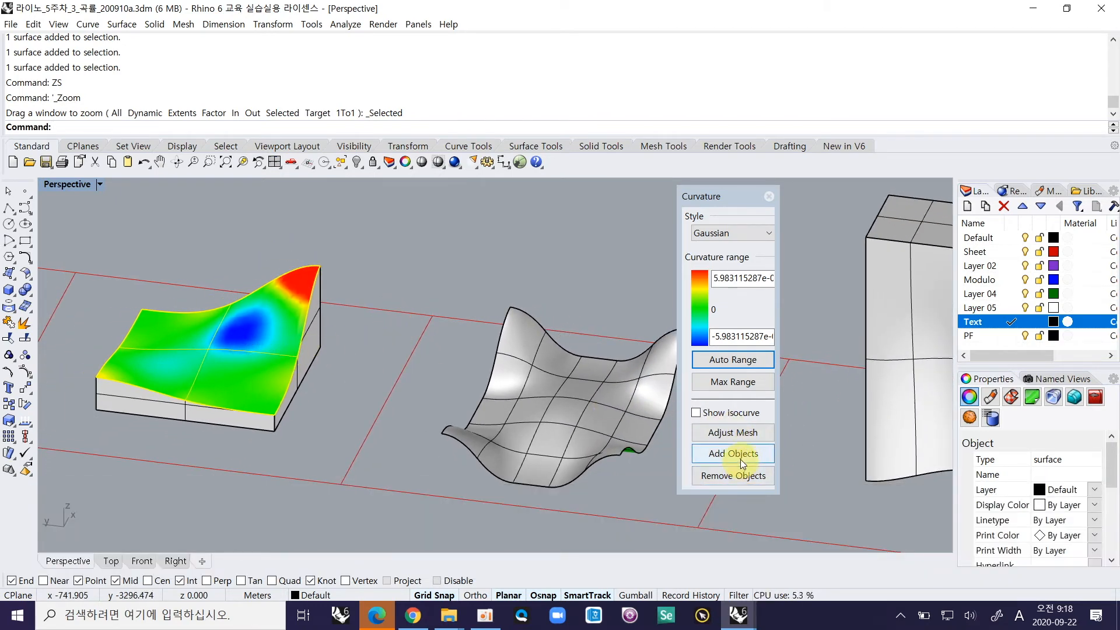
{"action": "left_click", "coordinate": [736, 475]}
{"action": "left_click", "coordinate": [711, 463]}
{"action": "left_click", "coordinate": [595, 427]}
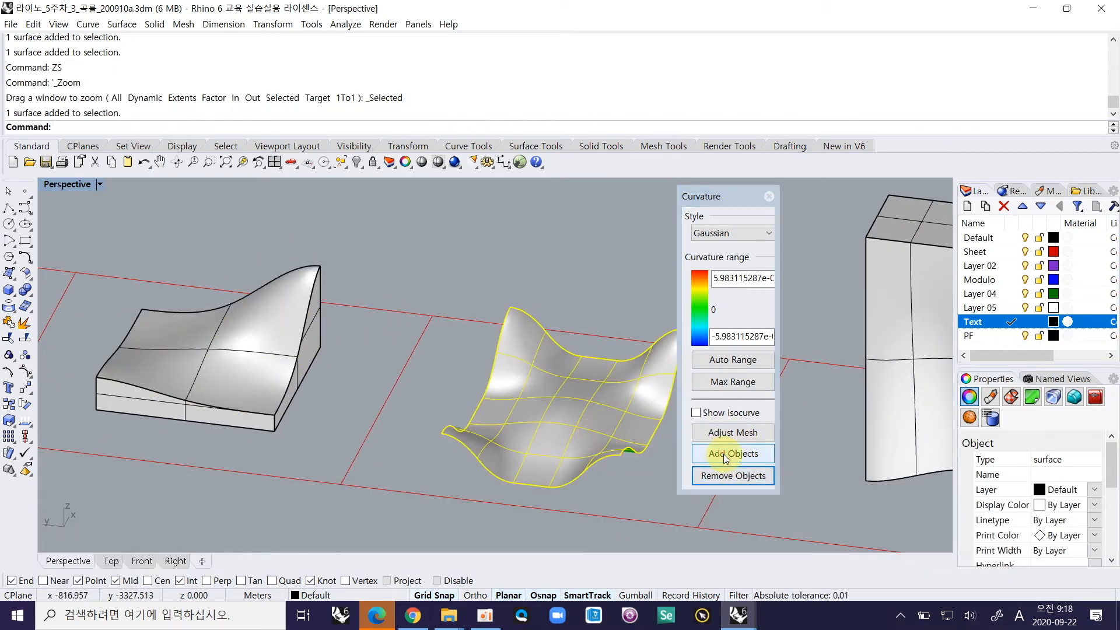
{"action": "key", "text": "Return"}
{"action": "left_click", "coordinate": [748, 364]}
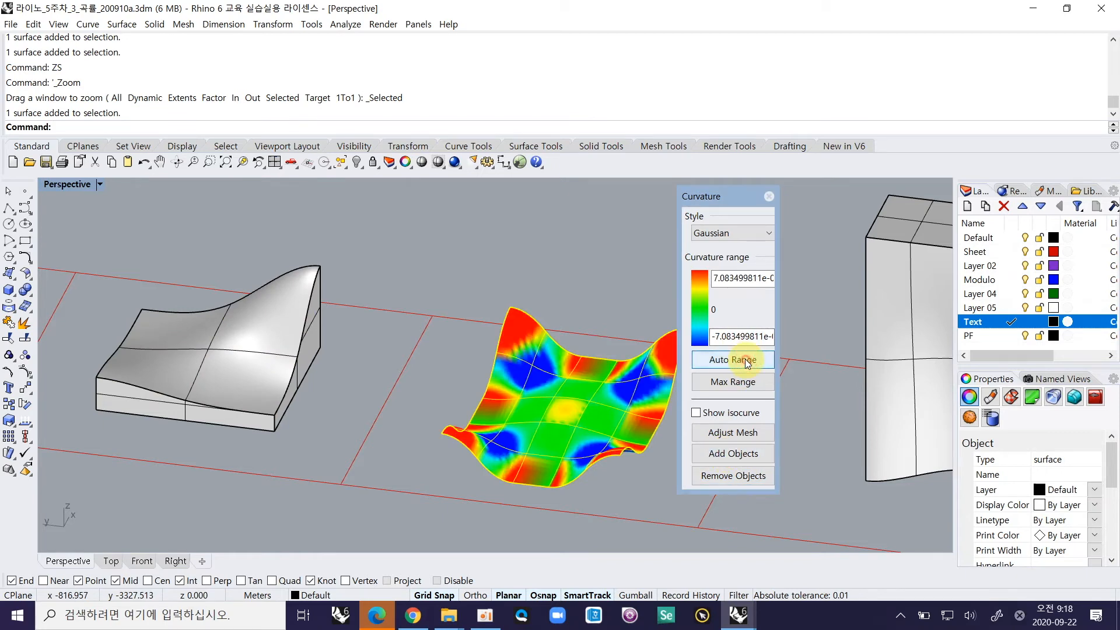
Step: Replace the wavy sheet in the curvature analysis with the tall block's curved front face and apply the automatic range
{"action": "right_click_drag", "start_coordinate": [601, 391], "coordinate": [464, 329], "text": "shift"}
{"action": "right_click_drag", "start_coordinate": [349, 353], "coordinate": [360, 323], "text": "ctrl+shift"}
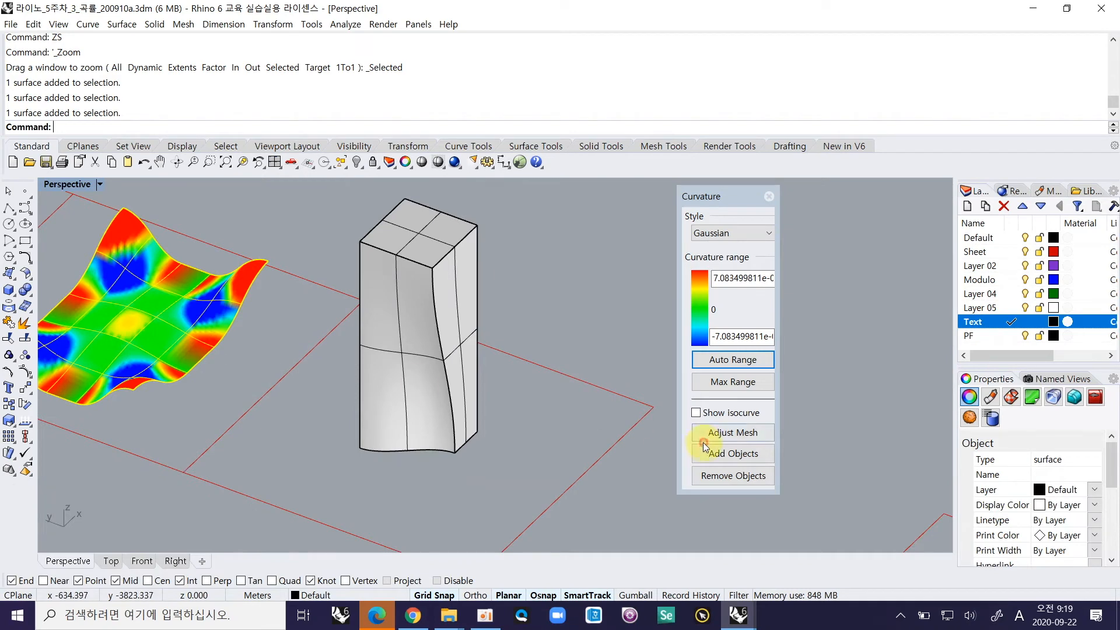
{"action": "left_click", "coordinate": [725, 481]}
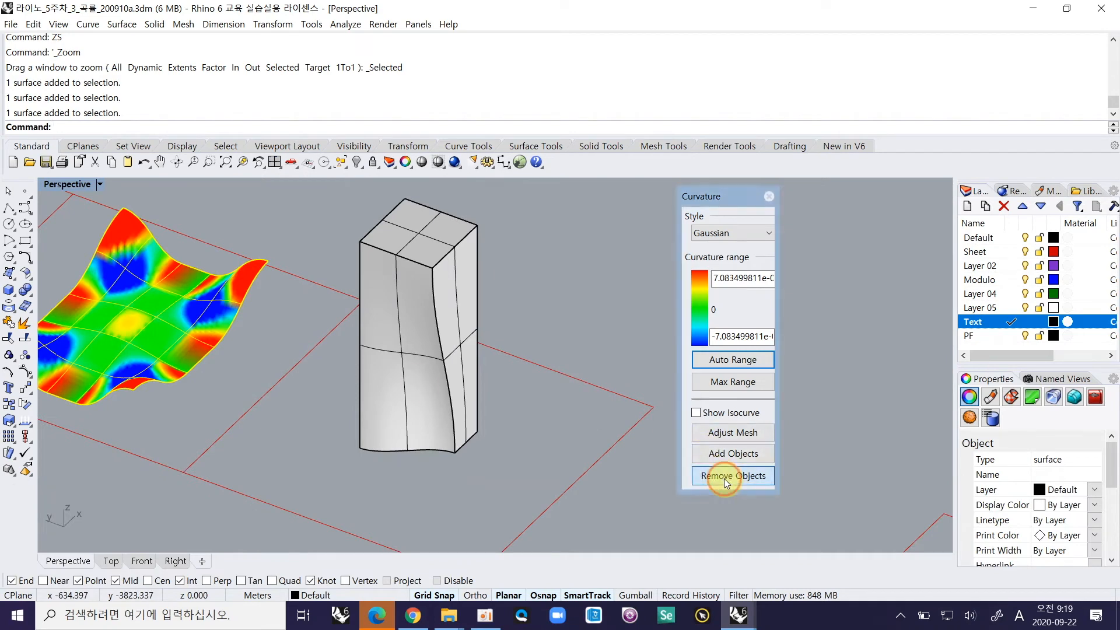
{"action": "left_click", "coordinate": [387, 351]}
{"action": "left_click", "coordinate": [746, 455]}
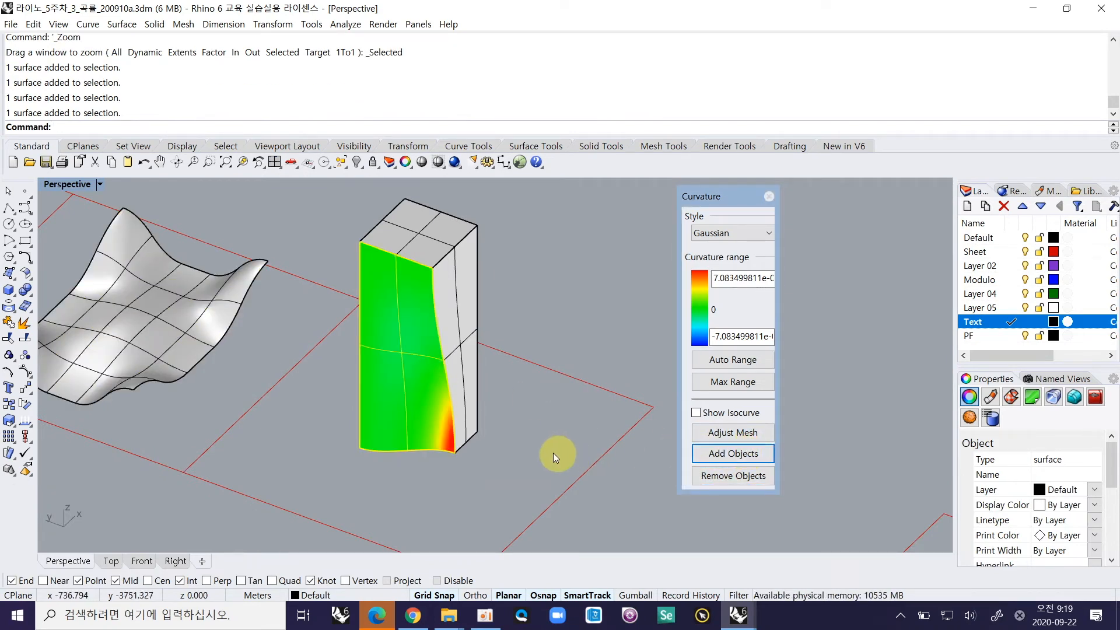
{"action": "left_click", "coordinate": [748, 361]}
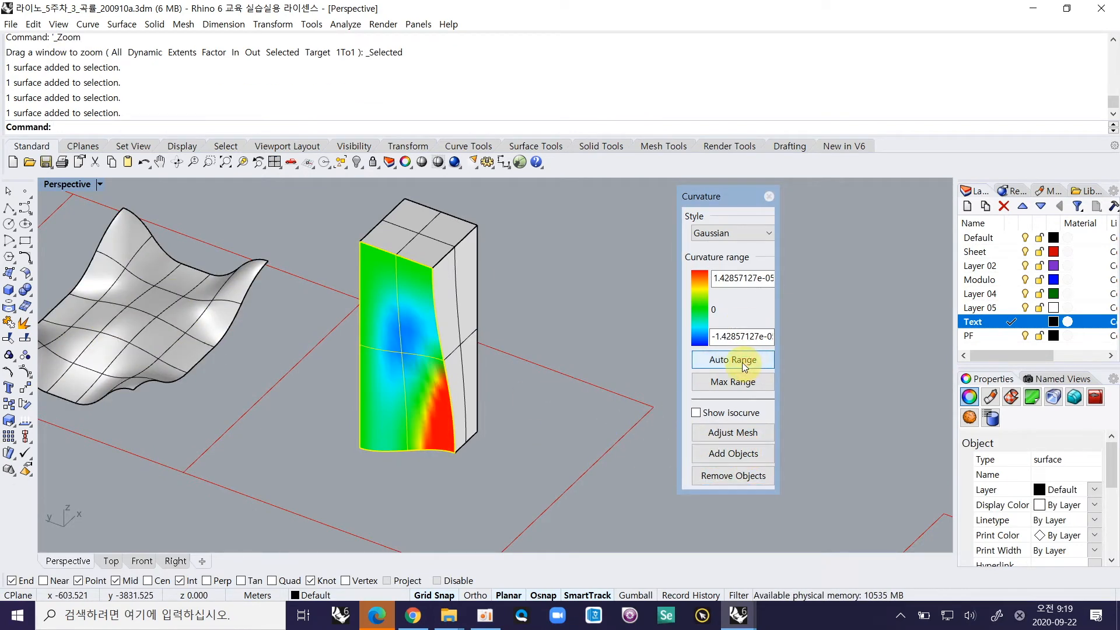
{"action": "left_click", "coordinate": [490, 470]}
{"action": "right_click_drag", "start_coordinate": [418, 425], "coordinate": [410, 415]}
{"action": "scroll", "coordinate": [410, 415], "scroll_direction": "up", "scroll_amount": 4}
{"action": "right_click_drag", "start_coordinate": [400, 348], "coordinate": [402, 386], "text": "shift"}
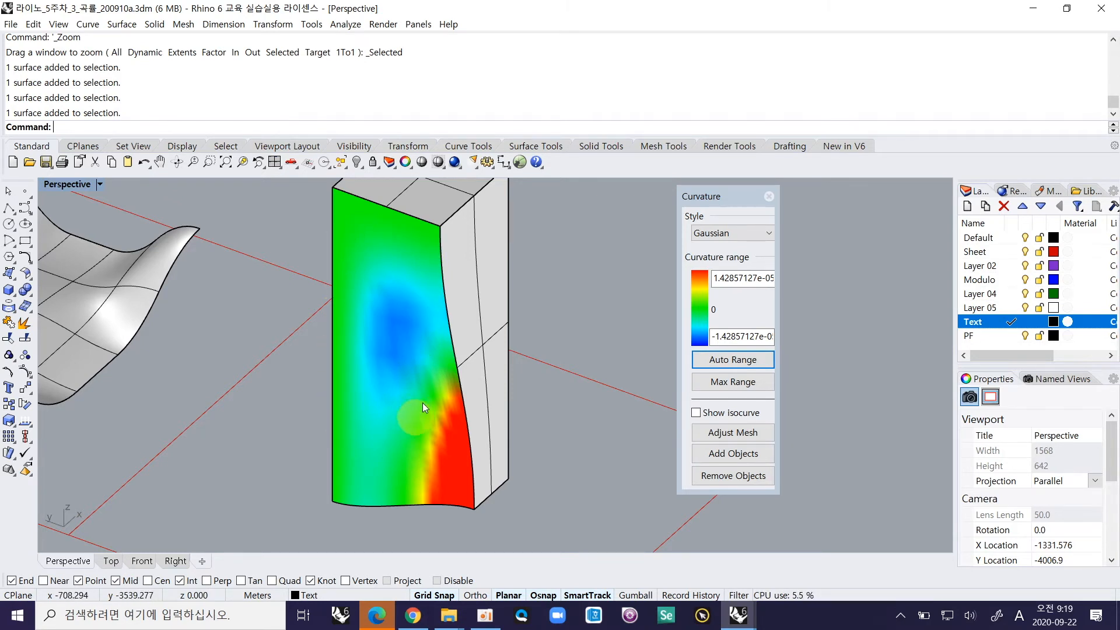
Step: Replace the tall block's face in the curvature analysis with the open cylinder and apply the automatic range
{"action": "right_click_drag", "start_coordinate": [552, 439], "coordinate": [382, 359], "text": "shift"}
{"action": "right_click_drag", "start_coordinate": [374, 321], "coordinate": [333, 350], "text": "ctrl"}
{"action": "right_click_drag", "start_coordinate": [334, 350], "coordinate": [169, 299], "text": "shift"}
{"action": "left_click", "coordinate": [169, 300], "text": "ctrl+shift"}
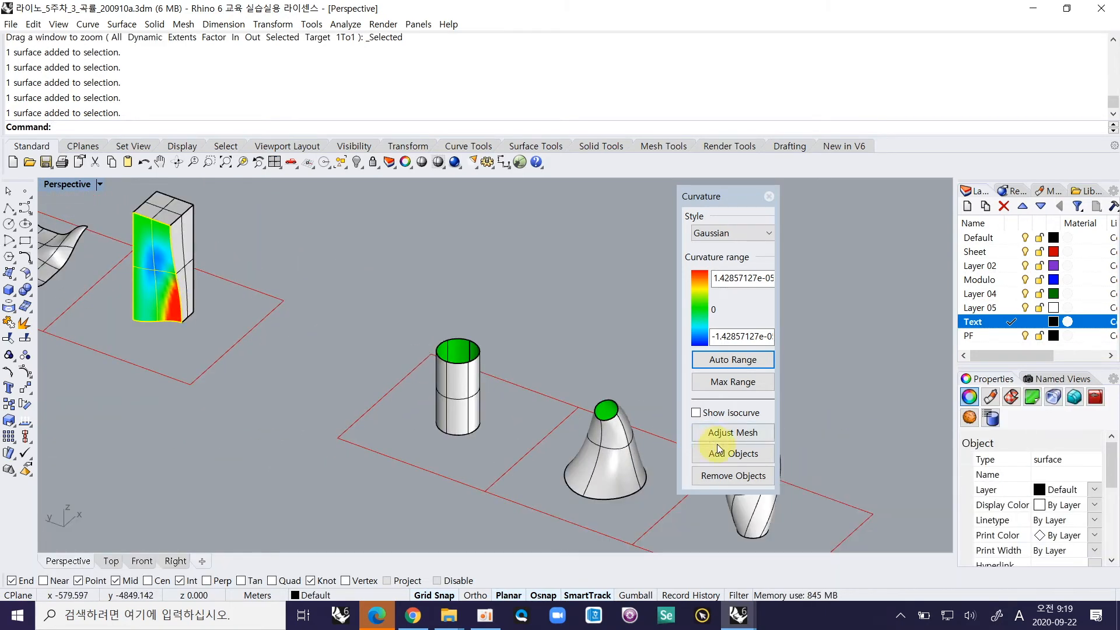
{"action": "left_click", "coordinate": [740, 477]}
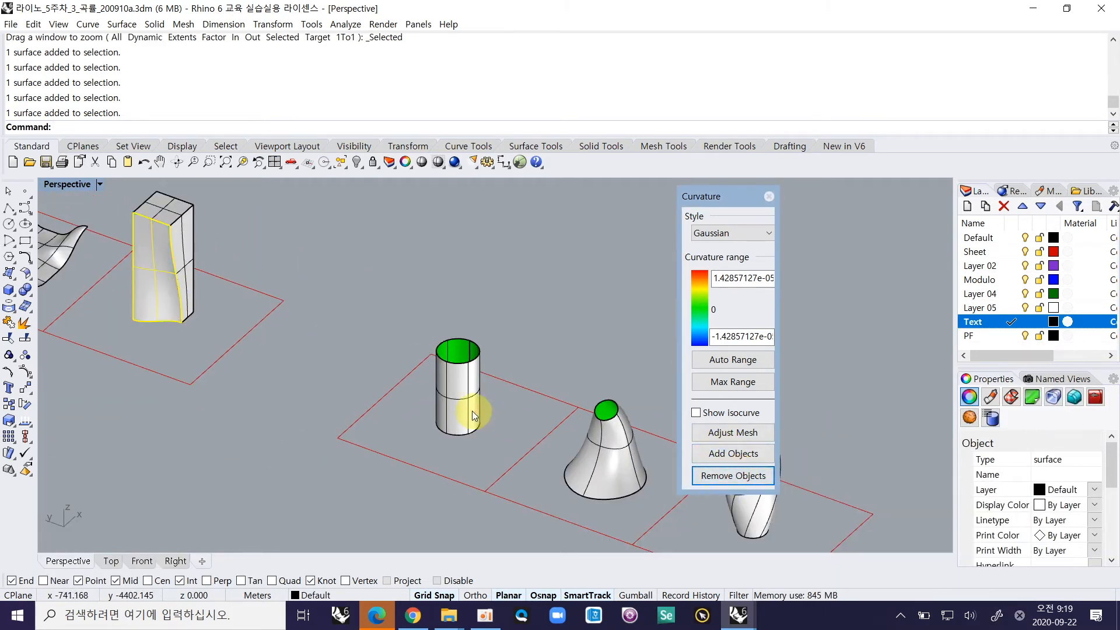
{"action": "left_click", "coordinate": [473, 410], "text": "ctrl+shift"}
{"action": "left_click", "coordinate": [740, 457]}
{"action": "right_click_drag", "start_coordinate": [517, 413], "coordinate": [477, 384], "text": "ctrl"}
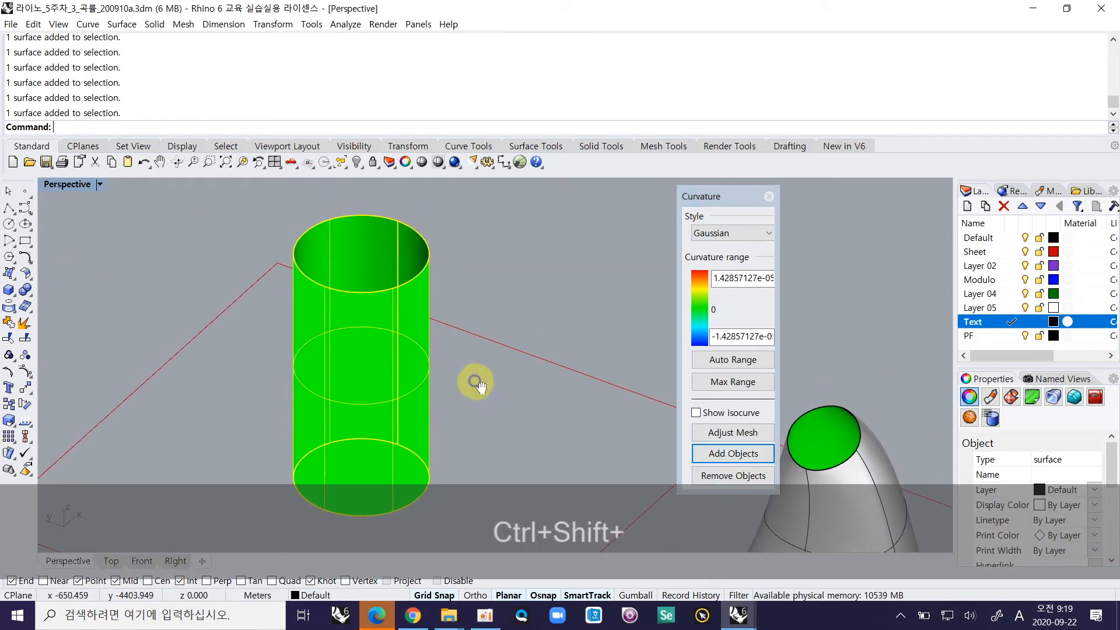
{"action": "left_click", "coordinate": [757, 362]}
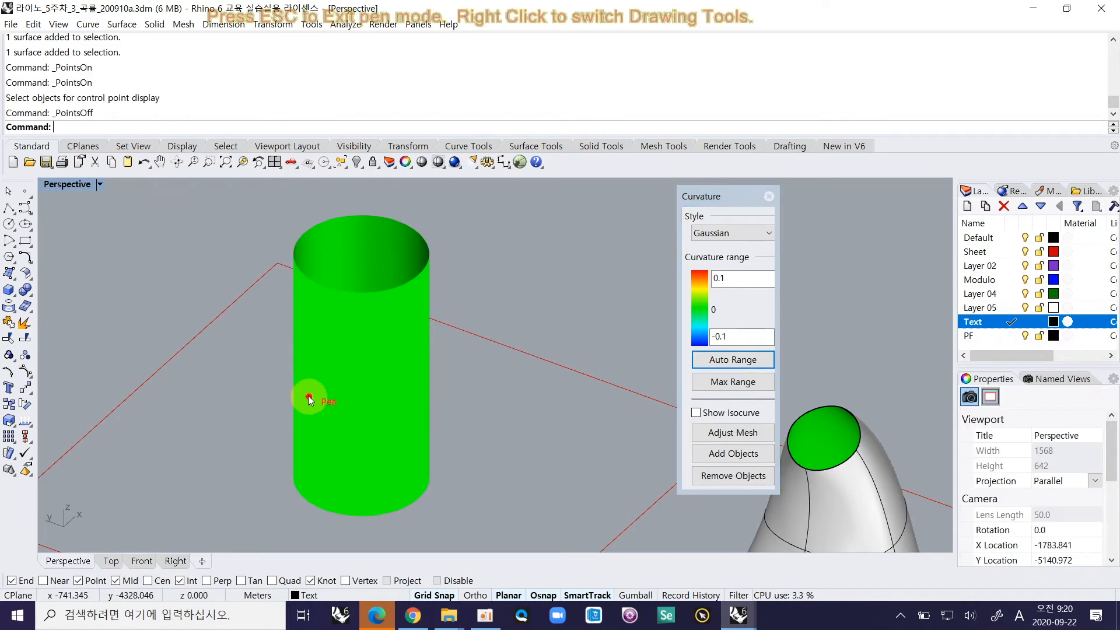
Step: Annotate the cylinder with a curved stroke around its wall and a straight vertical stroke, and clear the annotations
{"action": "left_click_drag", "start_coordinate": [308, 395], "coordinate": [365, 407]}
{"action": "left_click_drag", "start_coordinate": [418, 372], "coordinate": [418, 358]}
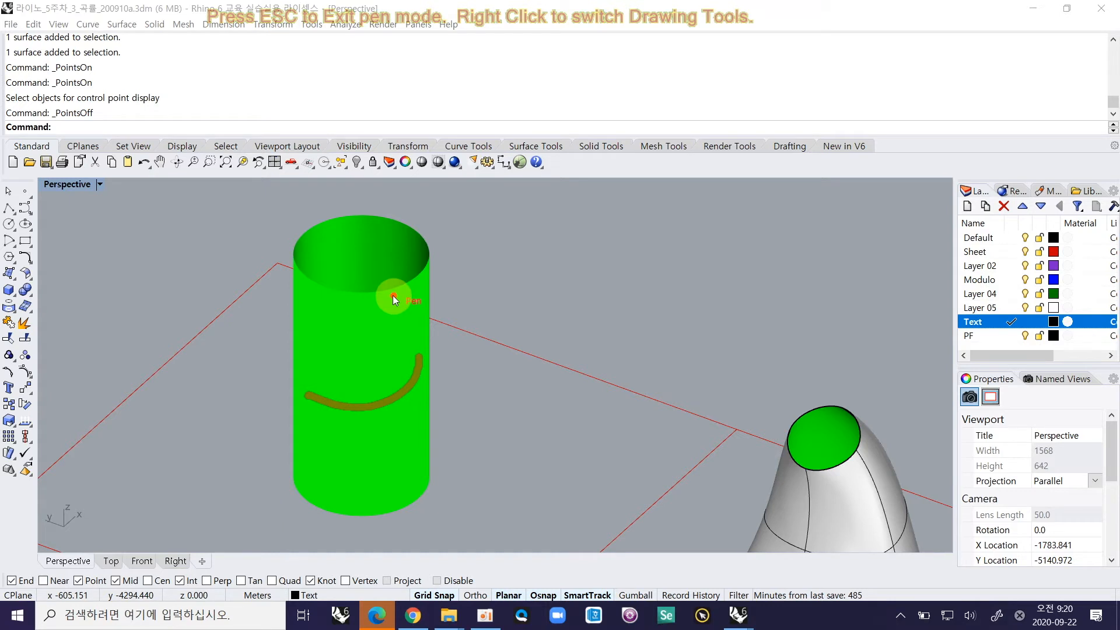
{"action": "left_click_drag", "start_coordinate": [391, 356], "coordinate": [398, 487]}
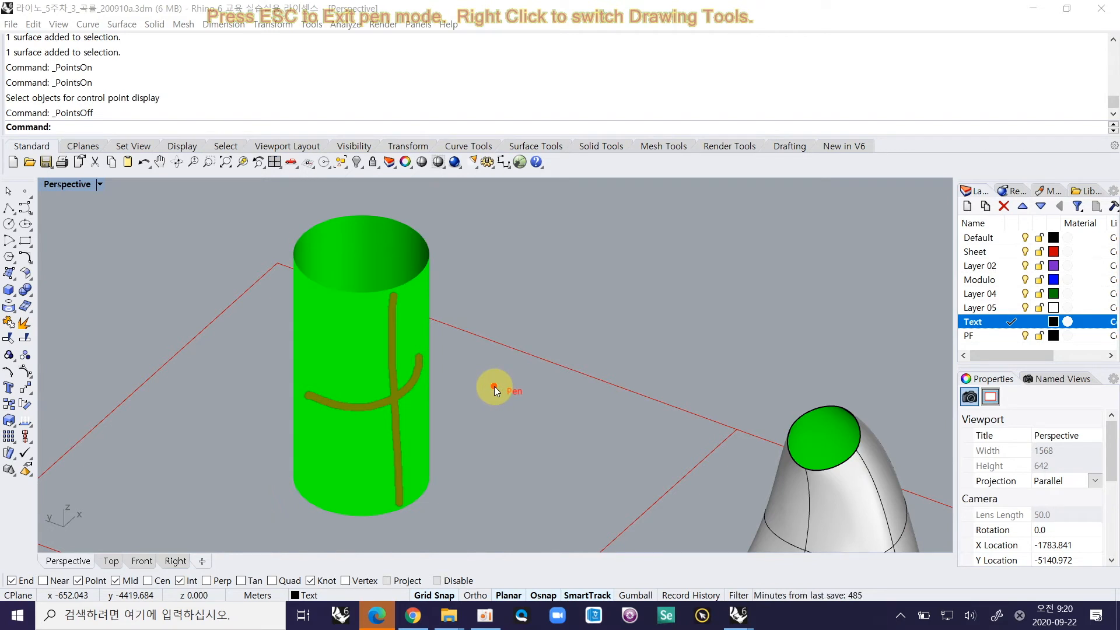
{"action": "key", "text": "Escape"}
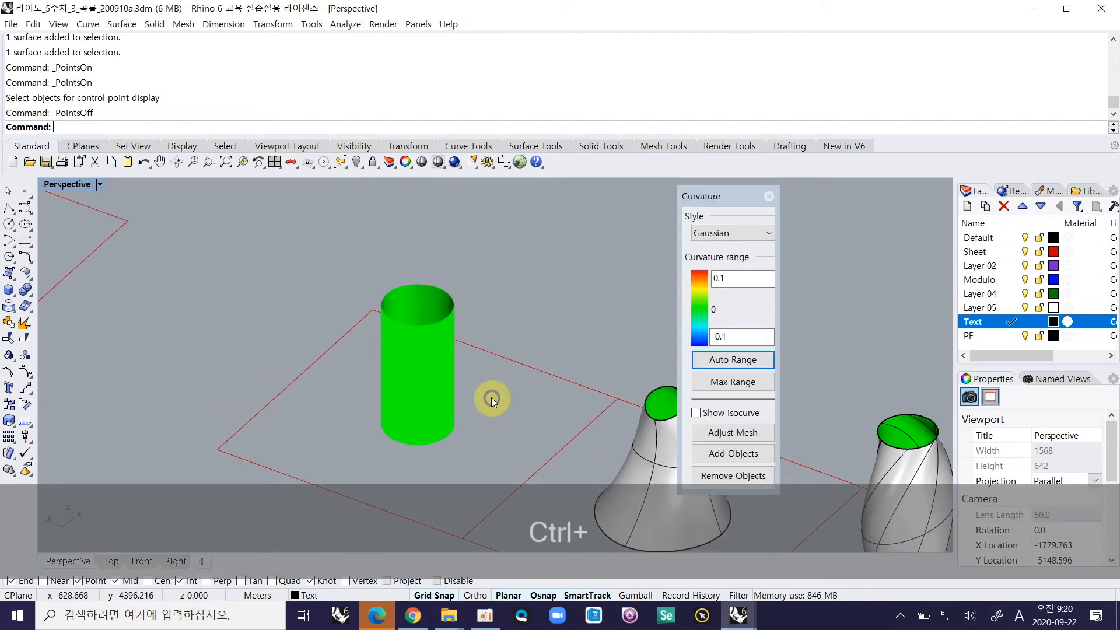
Step: Replace the cylinder in the curvature analysis with the twisted vase-shaped surface and apply the automatic range
{"action": "right_click_drag", "start_coordinate": [550, 389], "coordinate": [357, 349], "text": "shift"}
{"action": "right_click_drag", "start_coordinate": [530, 419], "coordinate": [329, 341], "text": "shift"}
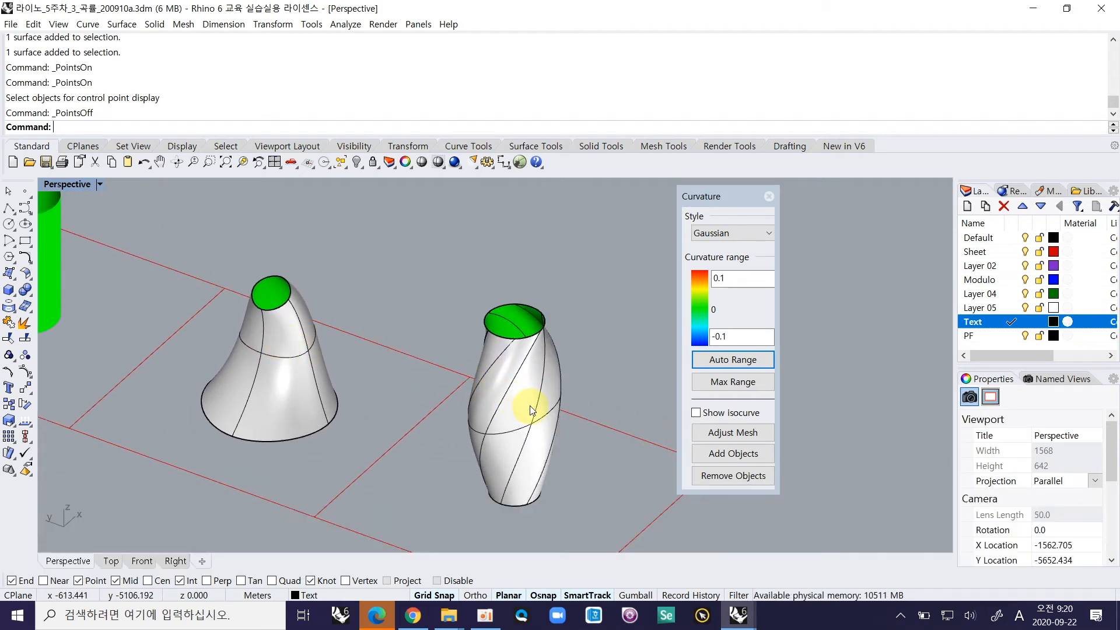
{"action": "left_click", "coordinate": [530, 407]}
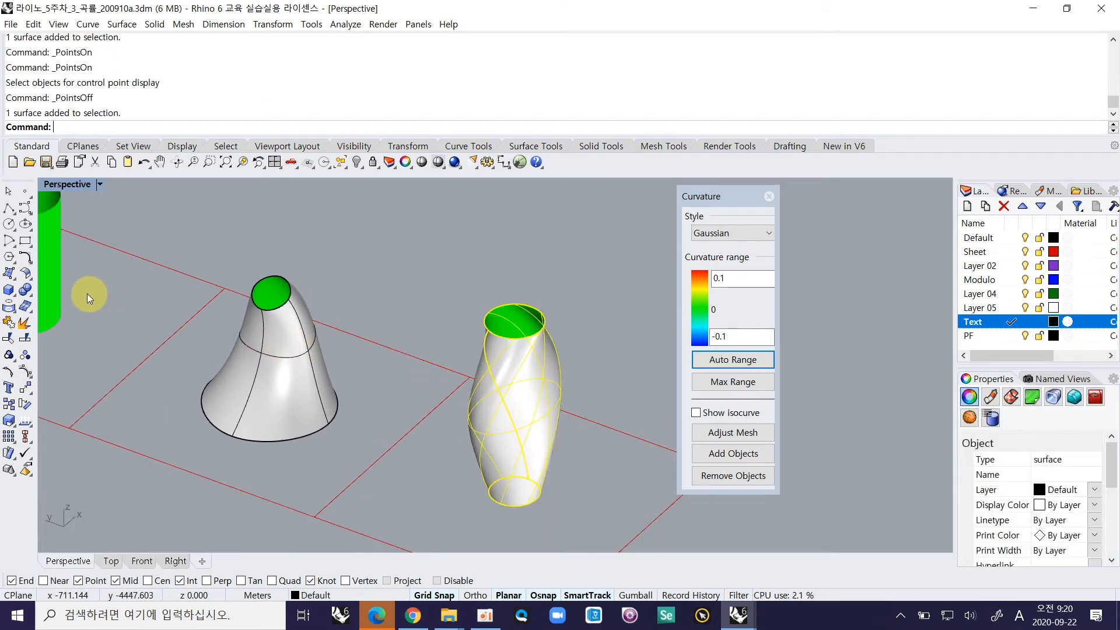
{"action": "left_click", "coordinate": [54, 303]}
{"action": "mouse_move", "coordinate": [374, 345]}
{"action": "right_mouse_down"}
{"action": "mouse_move", "coordinate": [435, 360]}
{"action": "mouse_move", "coordinate": [395, 350]}
{"action": "right_mouse_up"}
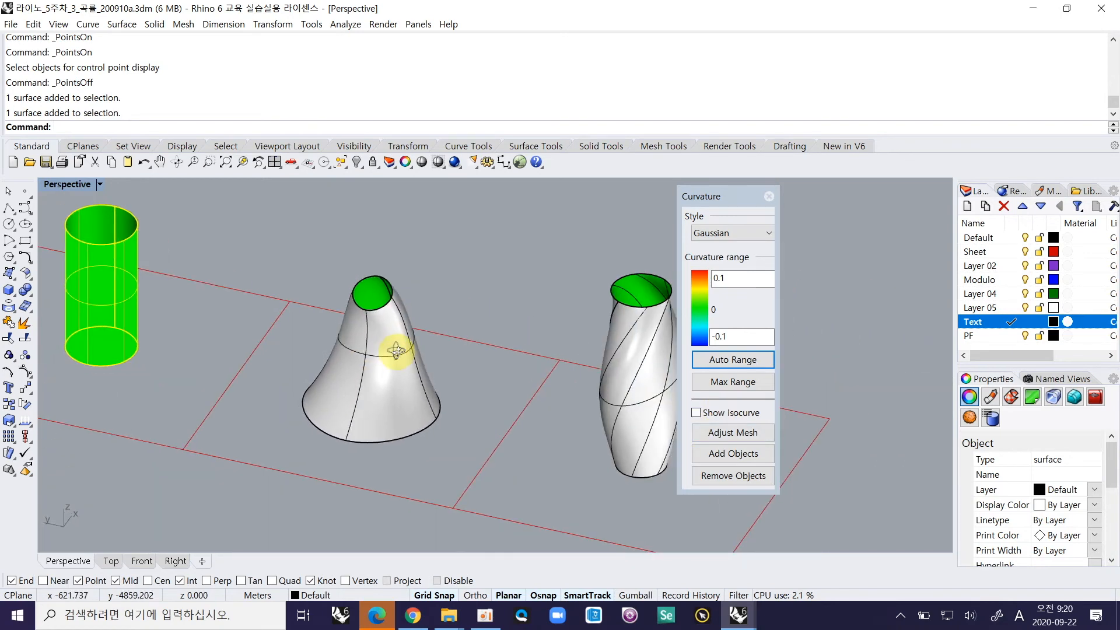
{"action": "left_click", "coordinate": [744, 473]}
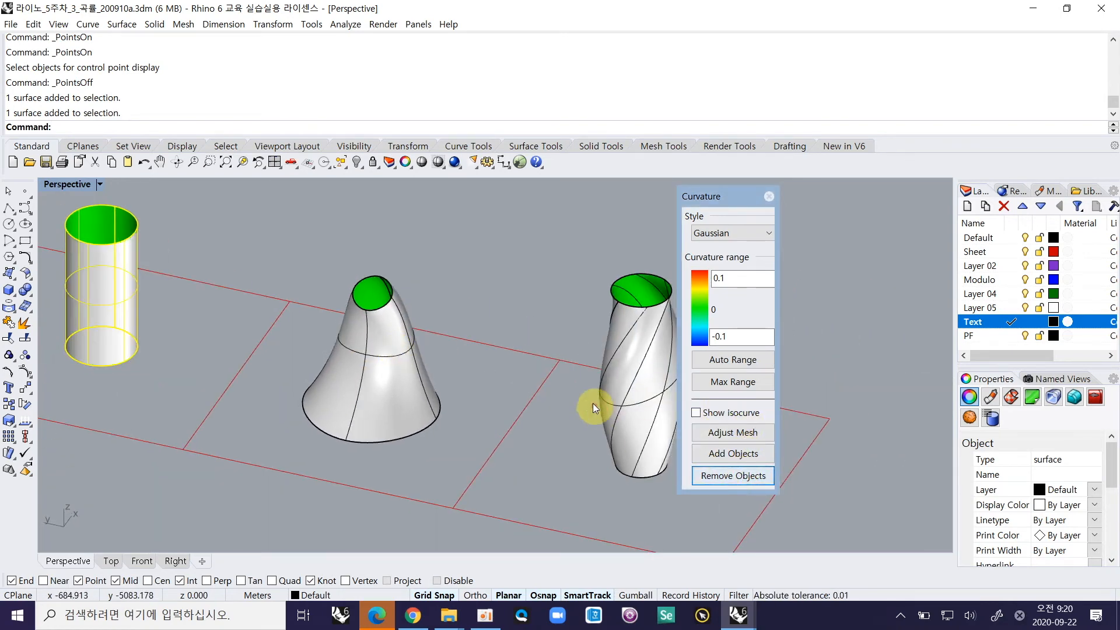
{"action": "left_click", "coordinate": [741, 454]}
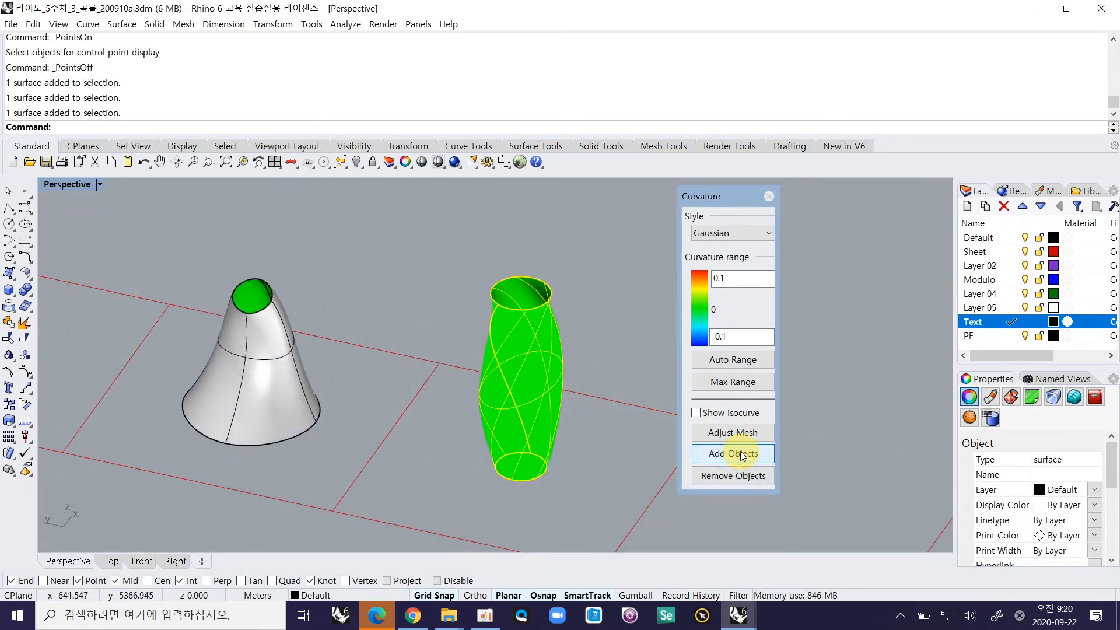
{"action": "left_click", "coordinate": [723, 361]}
Step: Zoom to the selected vase-shaped surface and inspect its Gaussian curvature colours from several sides
{"action": "right_click_drag", "start_coordinate": [607, 420], "coordinate": [591, 415]}
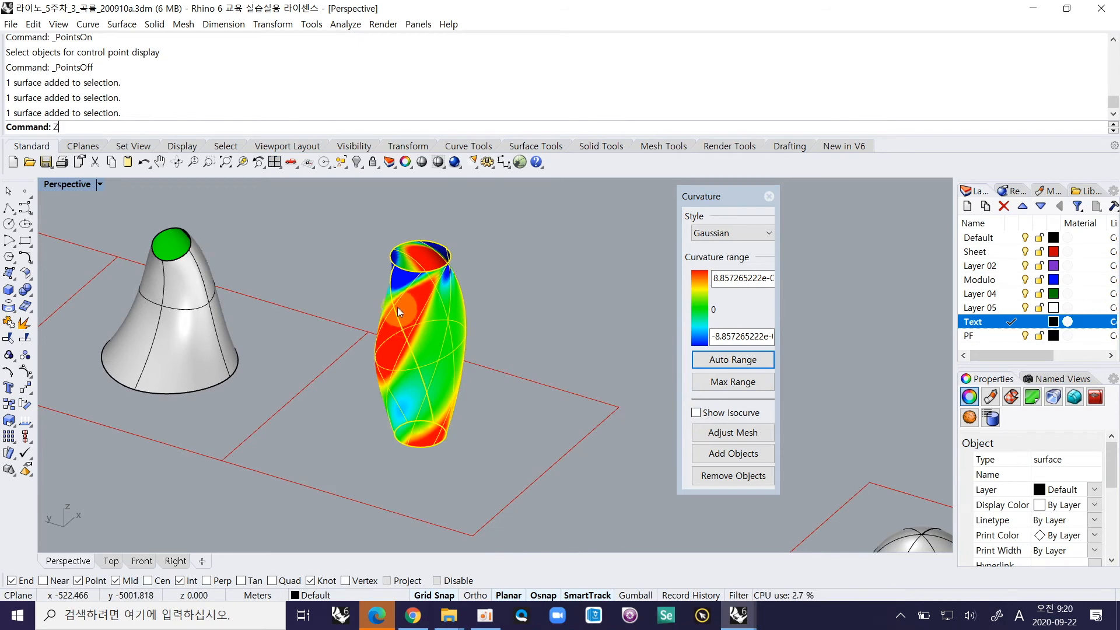
{"action": "type", "text": "ZS"}
{"action": "key", "text": "Return"}
{"action": "right_click_drag", "start_coordinate": [526, 327], "coordinate": [460, 316]}
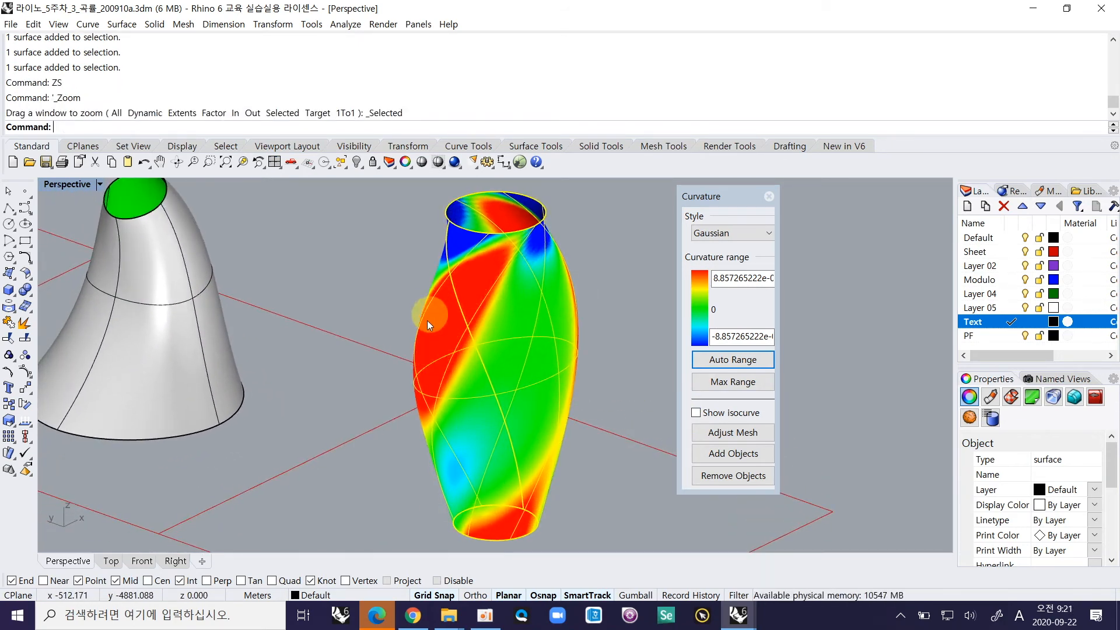
{"action": "right_click_drag", "start_coordinate": [435, 277], "coordinate": [380, 342]}
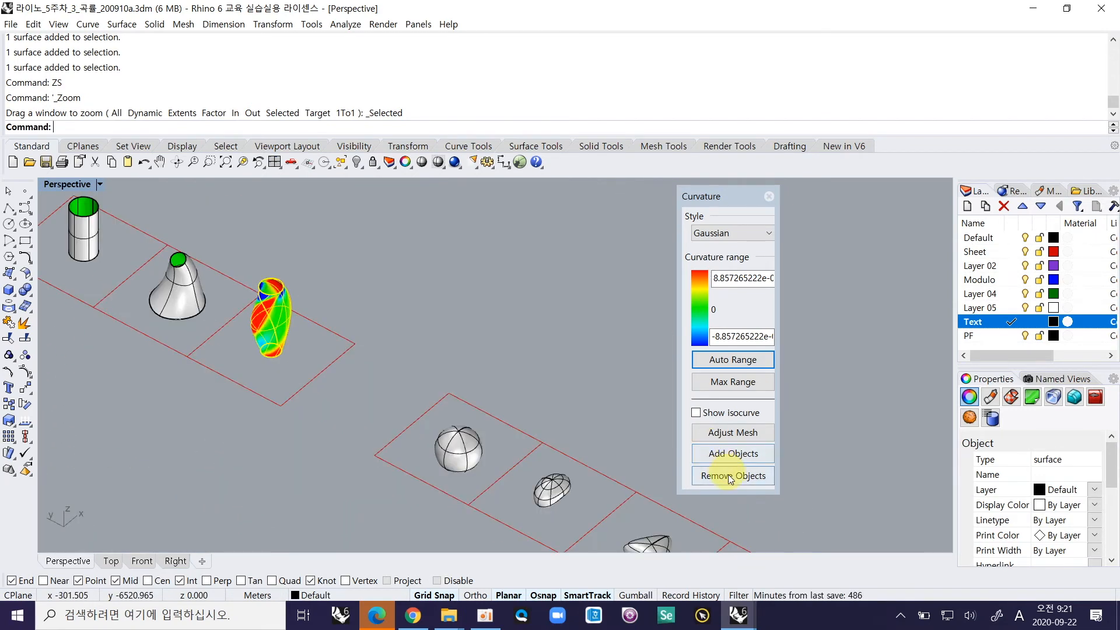
Step: Replace the vase-shaped surface in the curvature analysis with the sphere and apply the automatic range
{"action": "left_click", "coordinate": [729, 475]}
{"action": "right_click_drag", "start_coordinate": [505, 458], "coordinate": [383, 317], "text": "shift"}
{"action": "left_click", "coordinate": [426, 370], "text": "shift"}
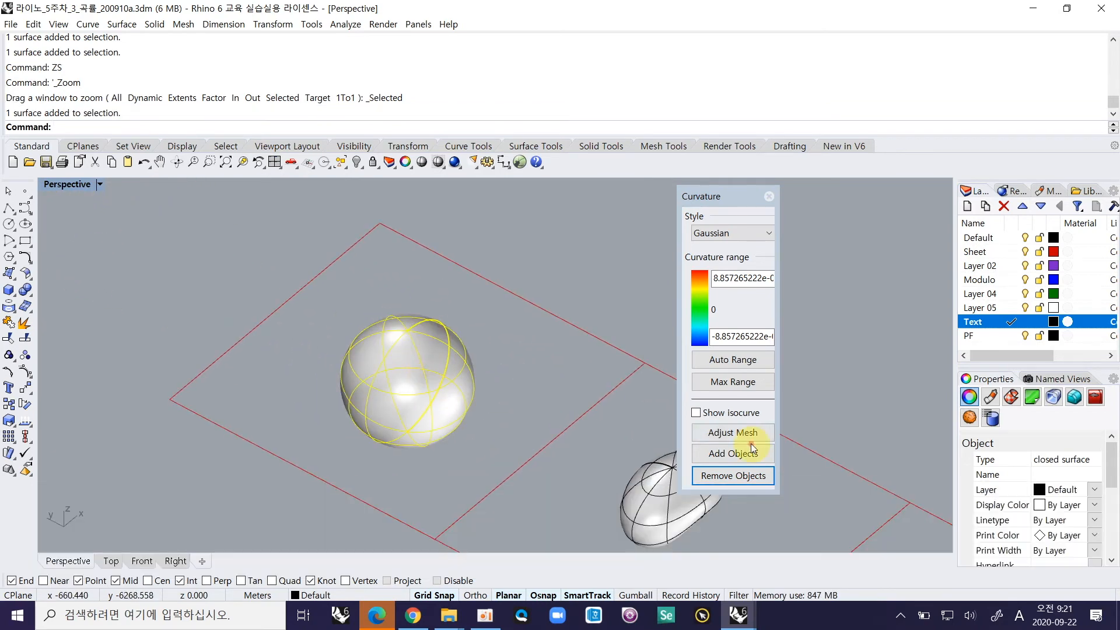
{"action": "left_click", "coordinate": [750, 458]}
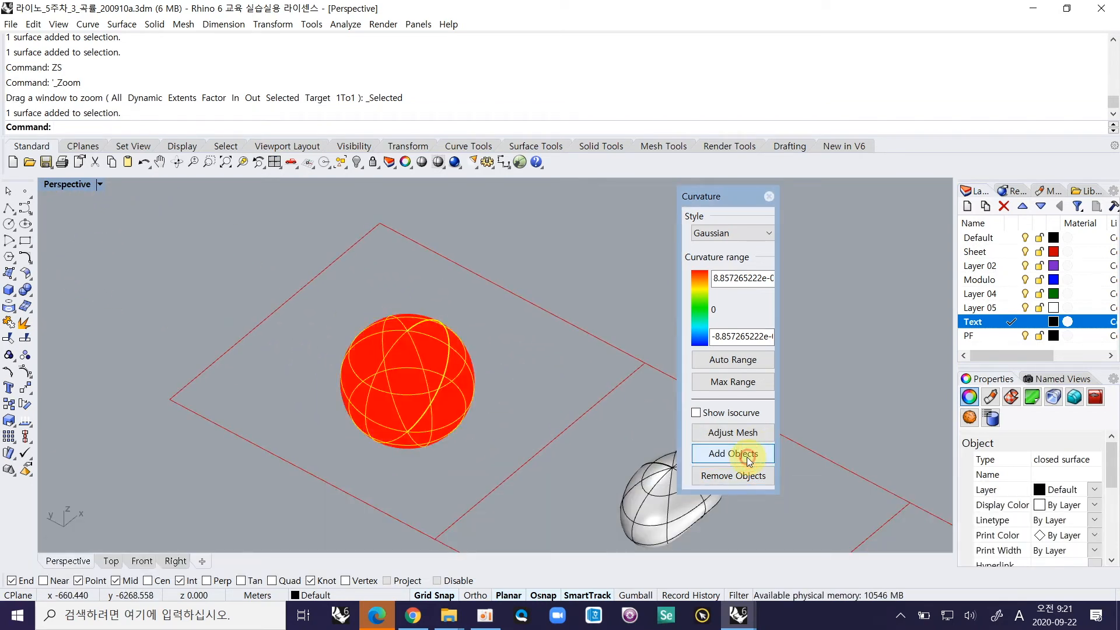
{"action": "left_click", "coordinate": [736, 359]}
{"action": "key", "text": "Escape"}
Step: Inspect the sphere's Gaussian colours up close, including its poles, from above and below
{"action": "right_click_drag", "start_coordinate": [434, 383], "coordinate": [373, 272], "text": "ctrl"}
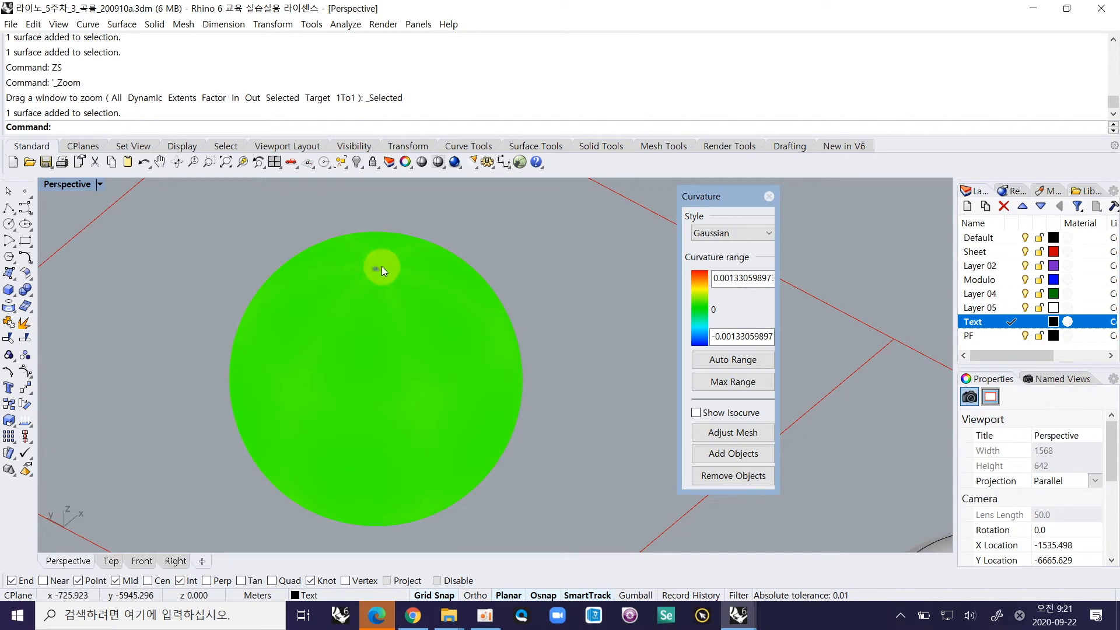
{"action": "right_click_drag", "start_coordinate": [393, 394], "coordinate": [394, 380]}
{"action": "right_click_drag", "start_coordinate": [442, 302], "coordinate": [438, 356], "text": "shift"}
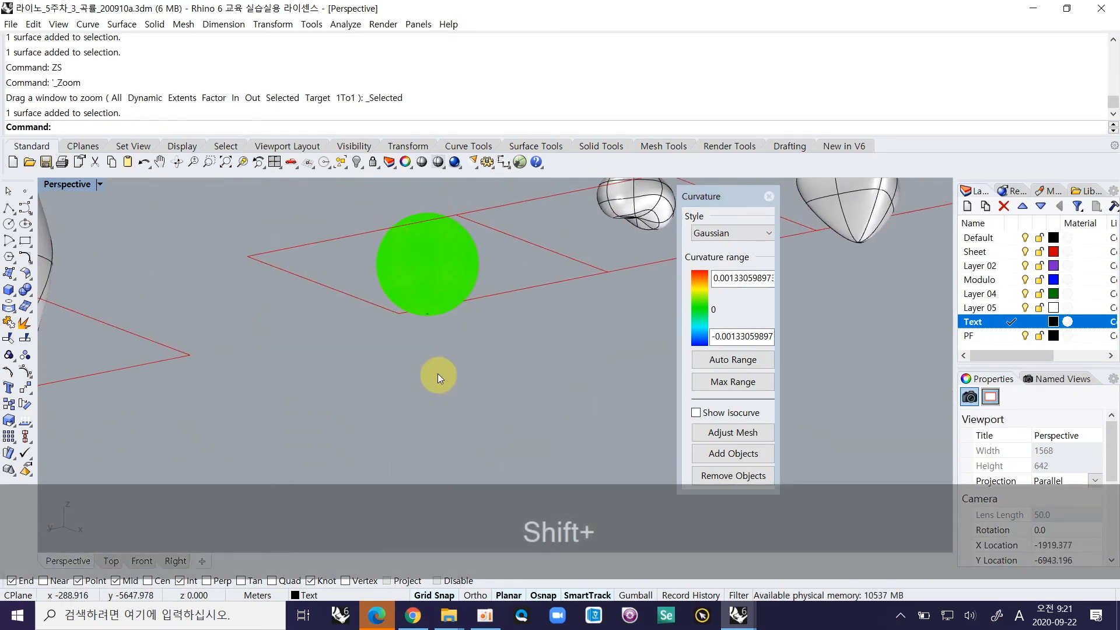
{"action": "right_click_drag", "start_coordinate": [509, 428], "coordinate": [487, 187], "text": "shift"}
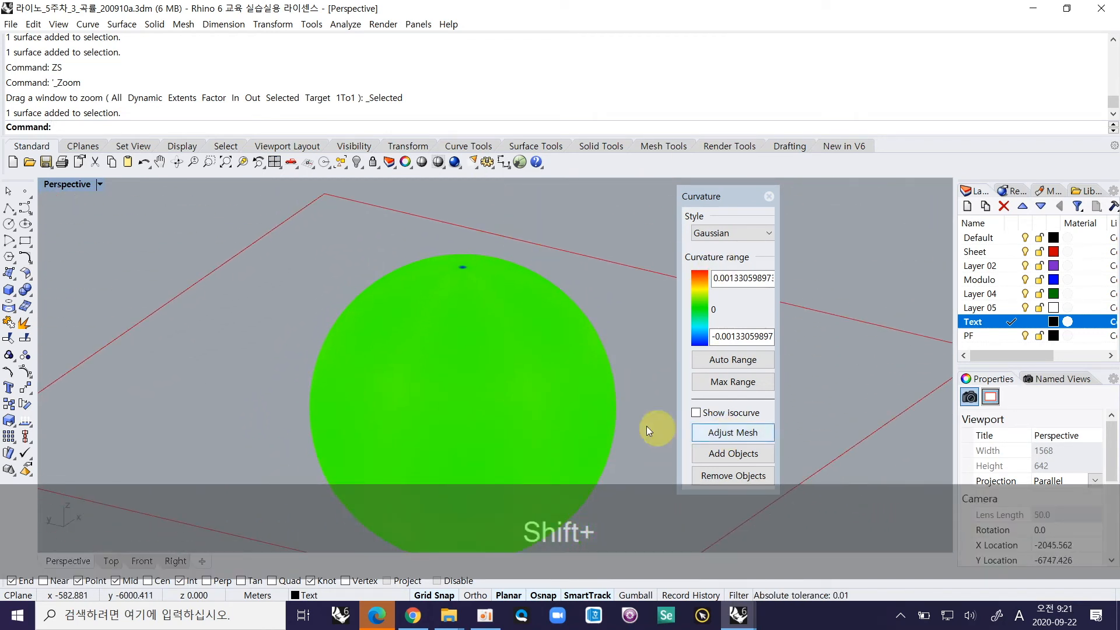
Step: Remove the sphere from the curvature analysis and shift the curvature settings window away from it
{"action": "left_click", "coordinate": [603, 426]}
{"action": "left_click", "coordinate": [750, 476]}
{"action": "left_click_drag", "start_coordinate": [727, 200], "coordinate": [876, 204]}
{"action": "left_click", "coordinate": [699, 324]}
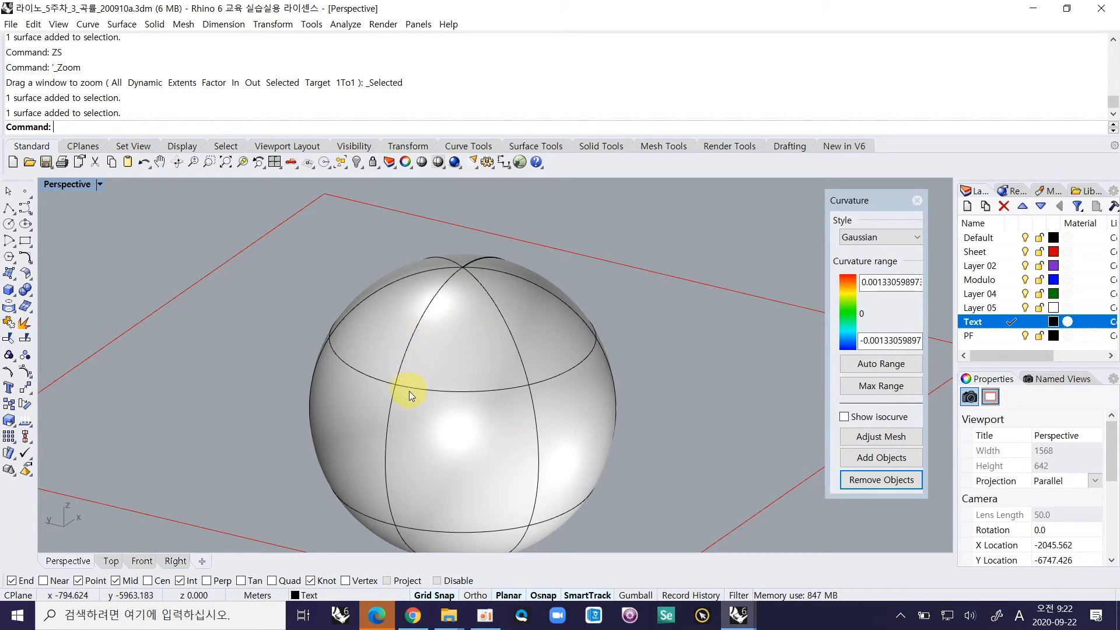
Step: Outline a four-sided isocurve patch on the sphere's front with the annotation pen and clear the marks
{"action": "right_click_drag", "start_coordinate": [493, 387], "coordinate": [454, 326], "text": "shift"}
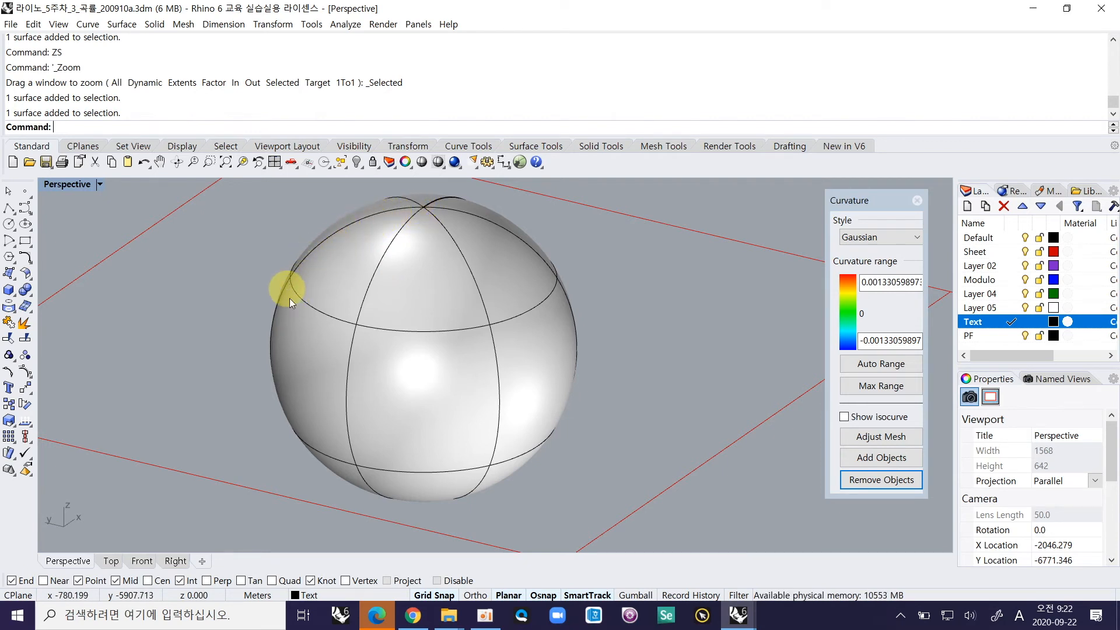
{"action": "key", "text": "F11"}
{"action": "left_click_drag", "start_coordinate": [358, 323], "coordinate": [468, 328]}
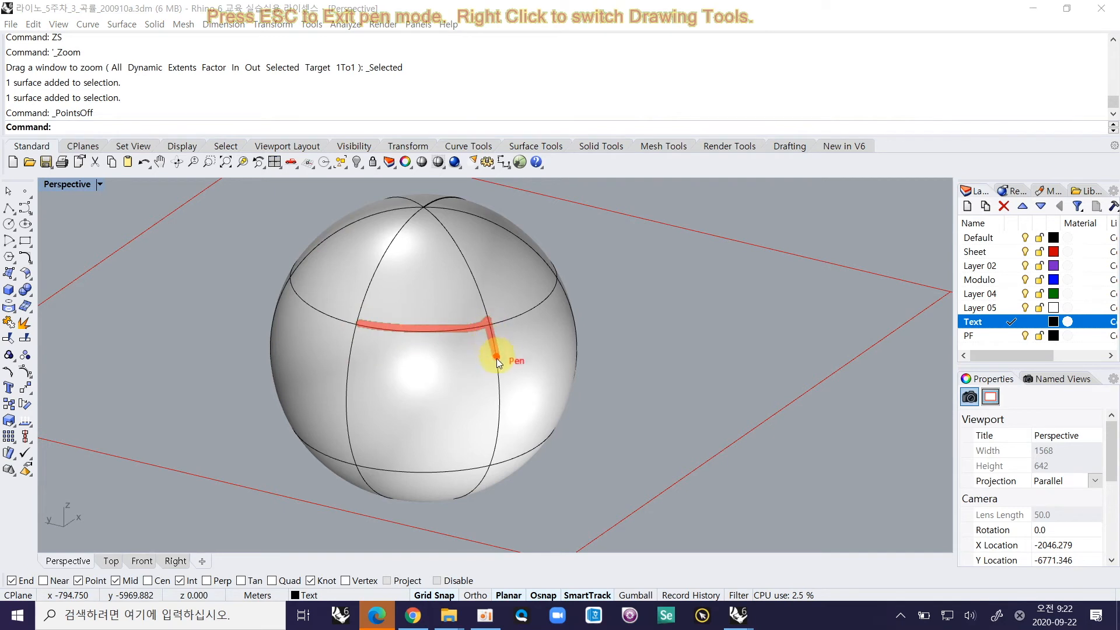
{"action": "left_click_drag", "start_coordinate": [502, 424], "coordinate": [493, 467]}
{"action": "left_click_drag", "start_coordinate": [358, 322], "coordinate": [364, 416]}
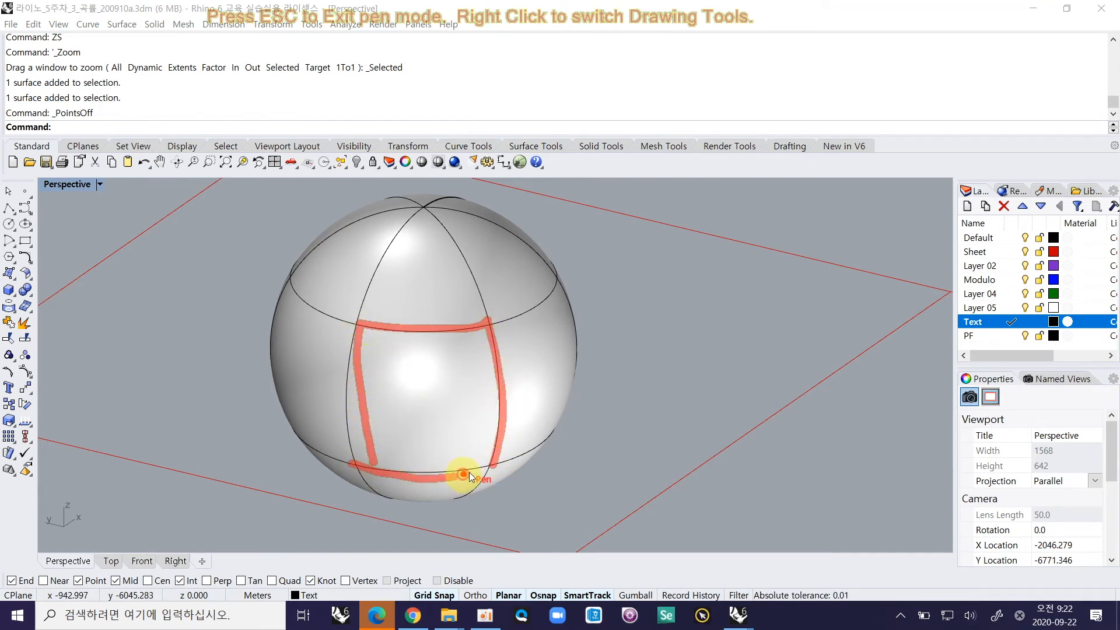
{"action": "key", "text": "Escape"}
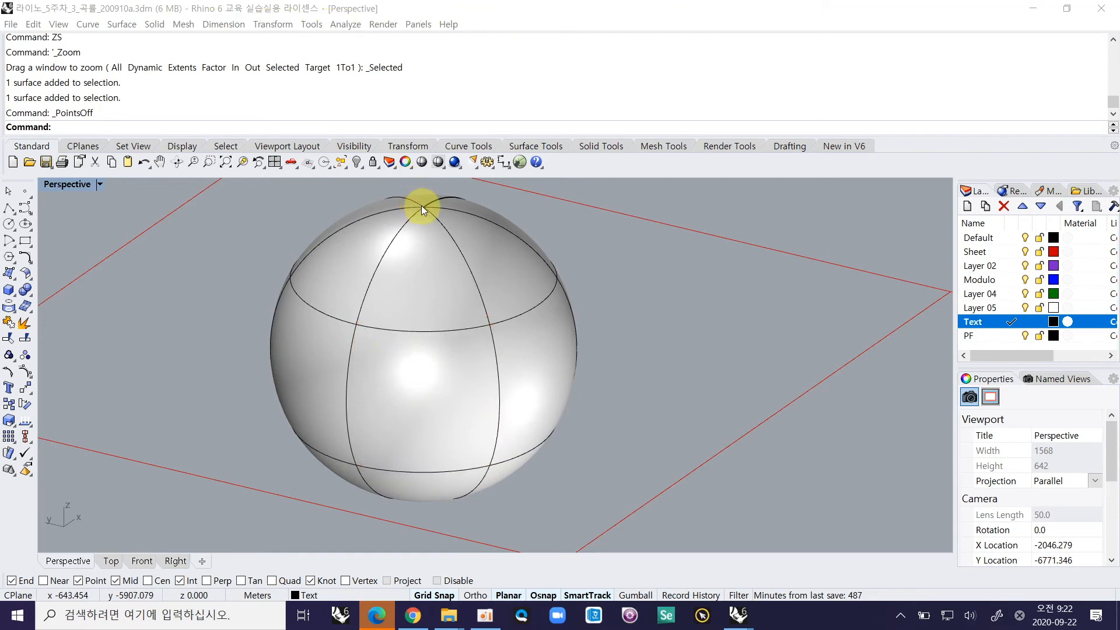
Step: Outline the three-sided isocurve patch below the sphere's top pole with the annotation pen and clear the marks
{"action": "key", "text": "F12"}
{"action": "mouse_move", "coordinate": [424, 207]}
{"action": "left_mouse_down"}
{"action": "mouse_move", "coordinate": [365, 291]}
{"action": "mouse_move", "coordinate": [361, 325]}
{"action": "left_mouse_up"}
{"action": "left_click_drag", "start_coordinate": [472, 324], "coordinate": [482, 329]}
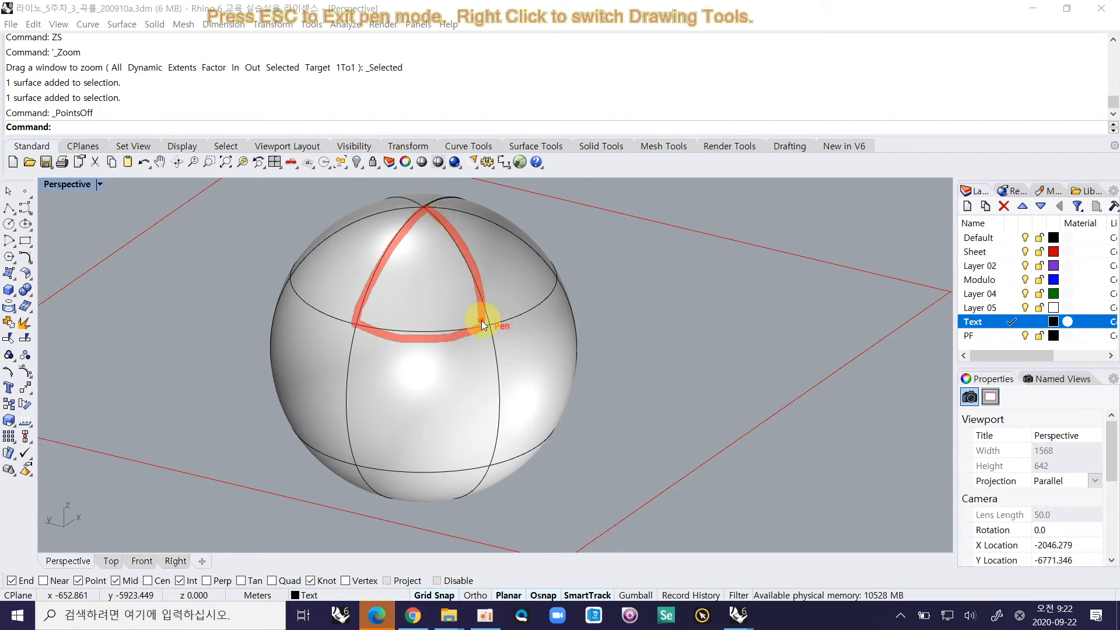
{"action": "key", "text": "Escape"}
Step: Create a small rectangular plane surface on the ground beside the sphere
{"action": "type", "text": "SR"}
{"action": "key", "text": "Return"}
{"action": "left_click", "coordinate": [619, 404]}
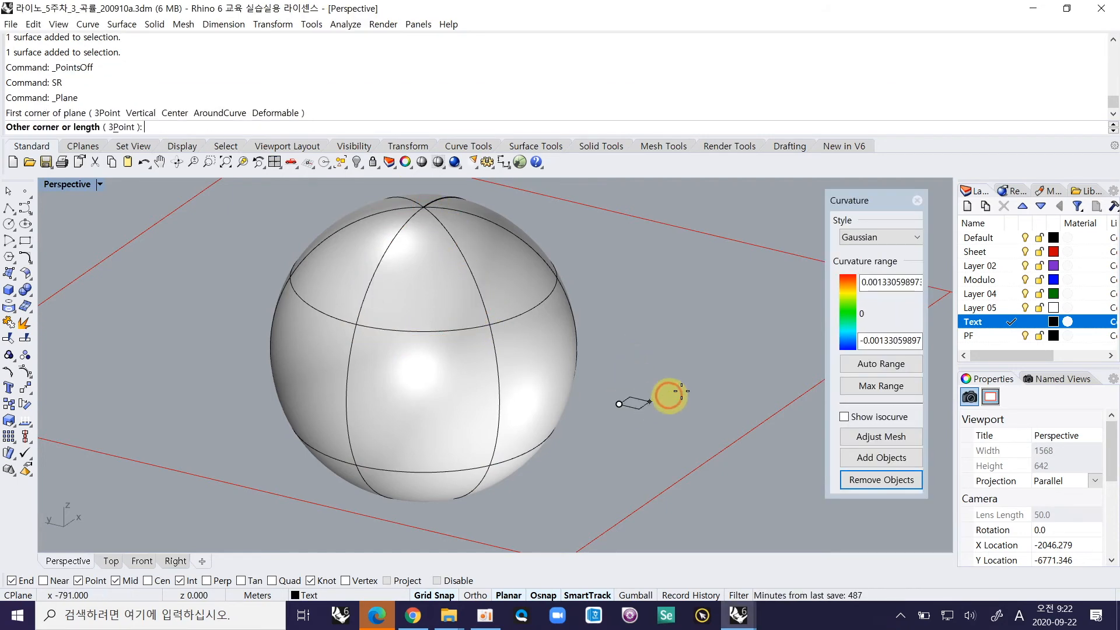
{"action": "right_click_drag", "start_coordinate": [720, 371], "coordinate": [561, 367], "text": "shift"}
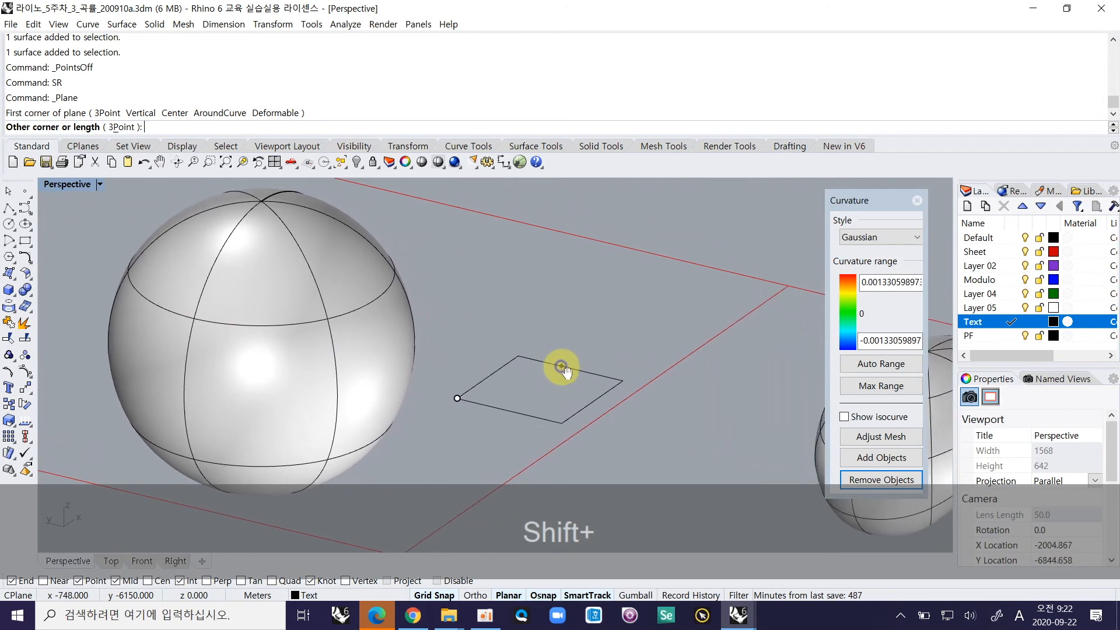
{"action": "left_click", "coordinate": [622, 373]}
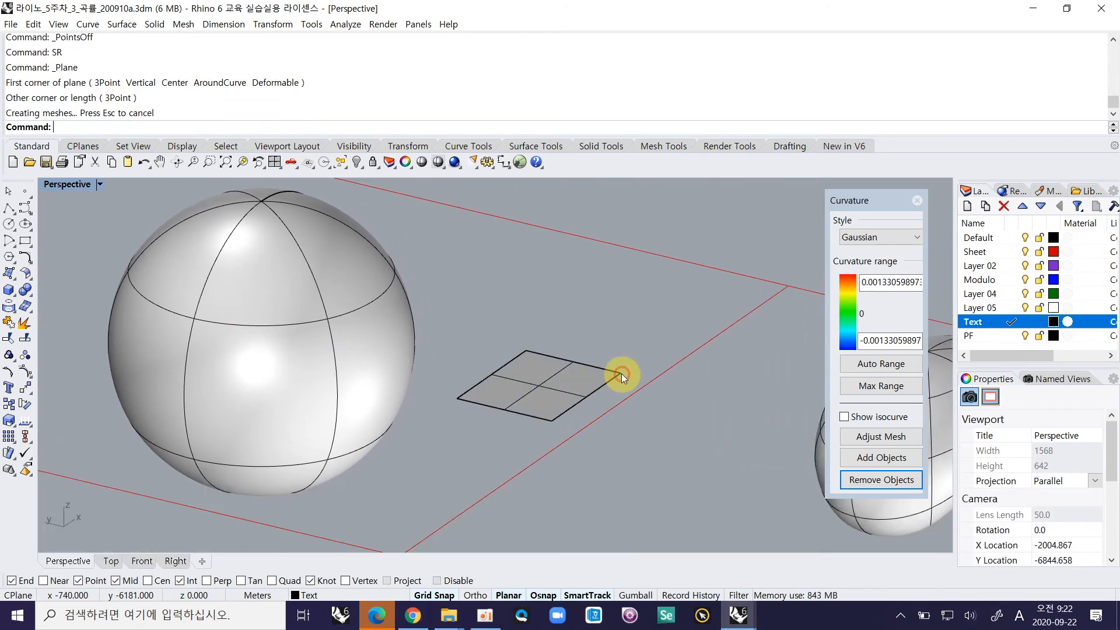
Step: Show the plane's control points and move its rear corner point to the midpoint of the back edge
{"action": "left_click", "coordinate": [553, 377]}
{"action": "key", "text": "F10"}
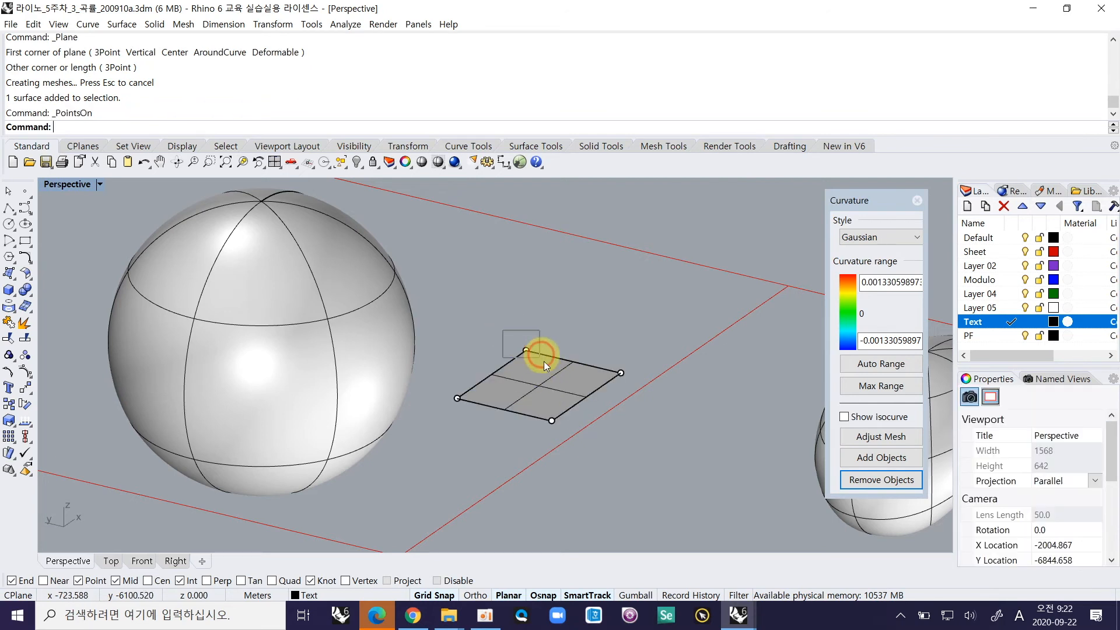
{"action": "left_click", "coordinate": [527, 351]}
{"action": "type", "text": "M"}
{"action": "key", "text": "Return"}
{"action": "left_click", "coordinate": [527, 351]}
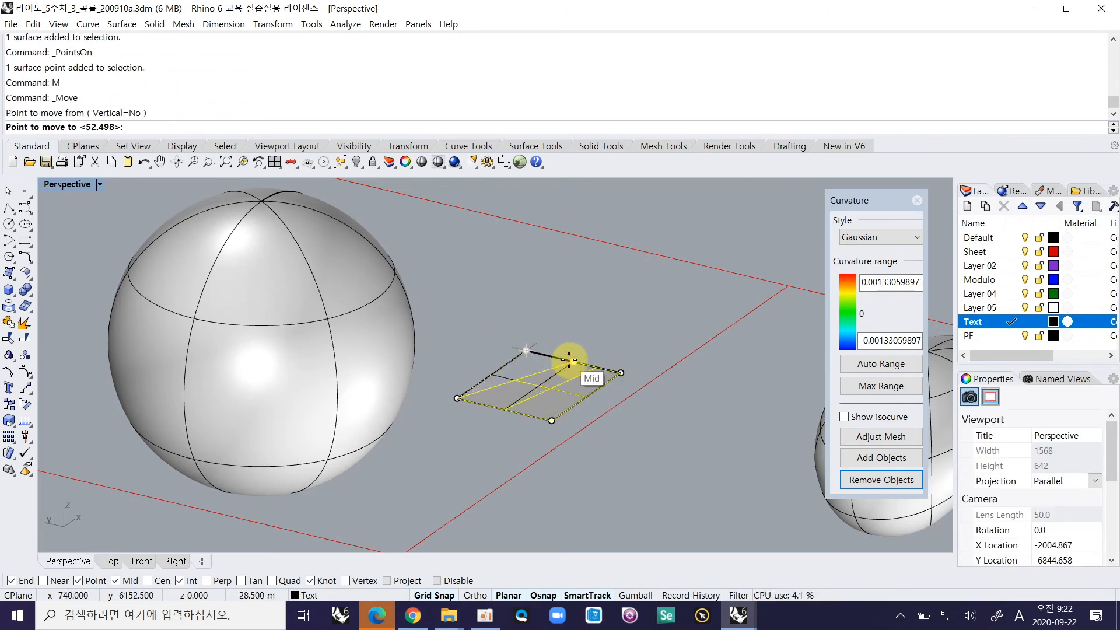
{"action": "left_click", "coordinate": [574, 361]}
Step: Move the plane's other back corner point onto the first moved point to collapse the plane into a triangle
{"action": "left_click_drag", "start_coordinate": [634, 388], "coordinate": [646, 413]}
{"action": "type", "text": "M"}
{"action": "key", "text": "Return"}
{"action": "left_click", "coordinate": [621, 373]}
{"action": "left_click", "coordinate": [574, 361]}
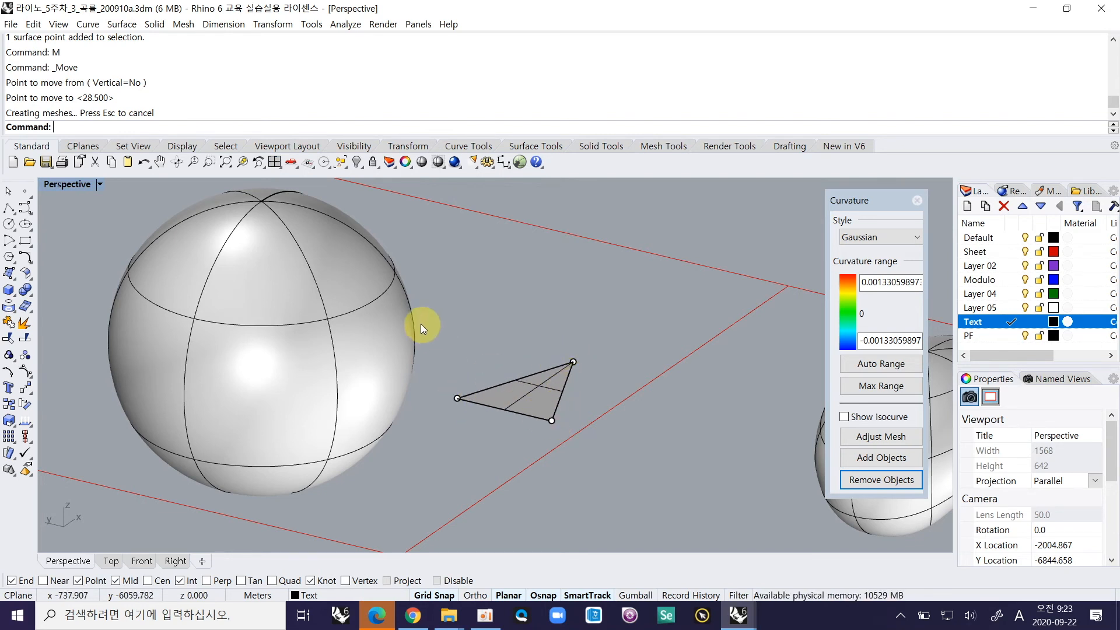
Step: Display the sphere's control points and close the curvature settings window
{"action": "left_click", "coordinate": [297, 281]}
{"action": "key", "text": "F10"}
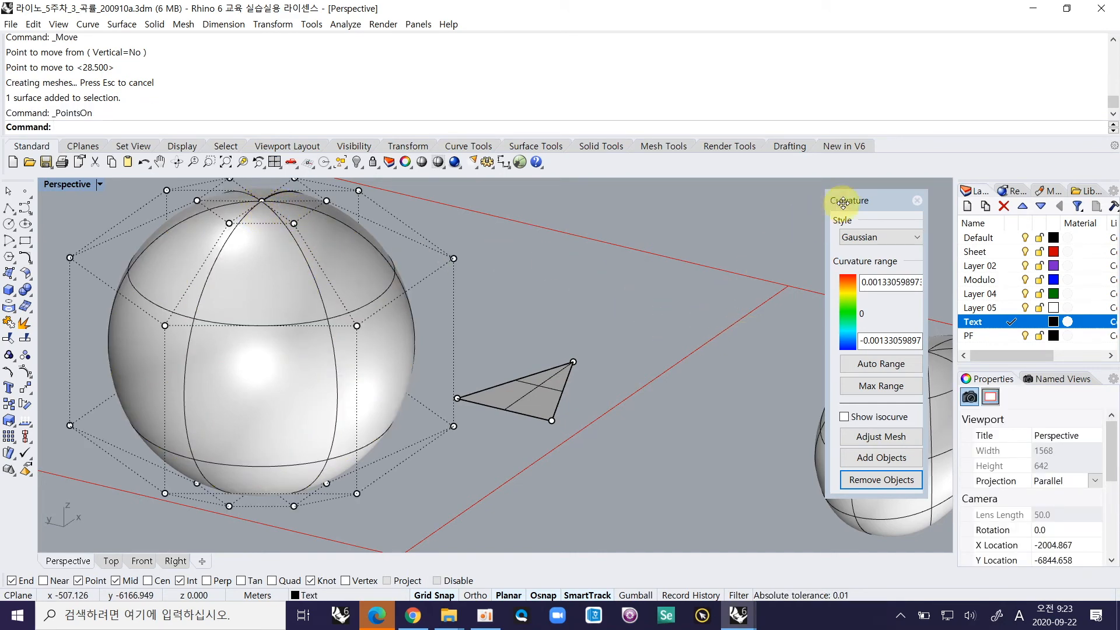
{"action": "left_click", "coordinate": [918, 200]}
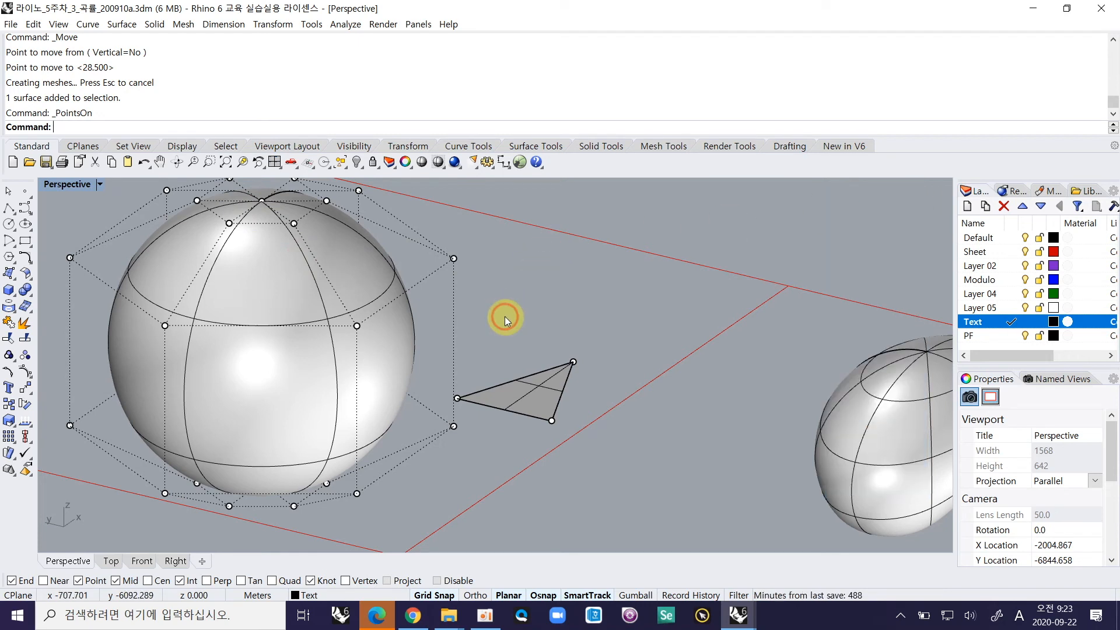
Step: Turn off the control points and delete the triangular surface beside the sphere
{"action": "key", "text": "Escape"}
{"action": "left_click", "coordinate": [537, 384]}
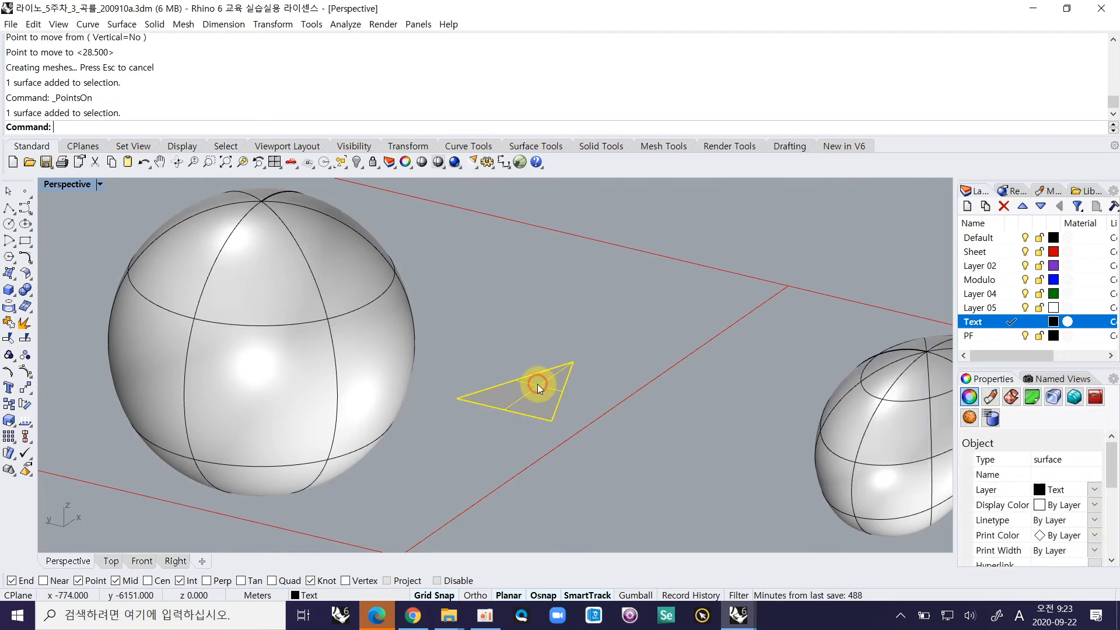
{"action": "key", "text": "Delete"}
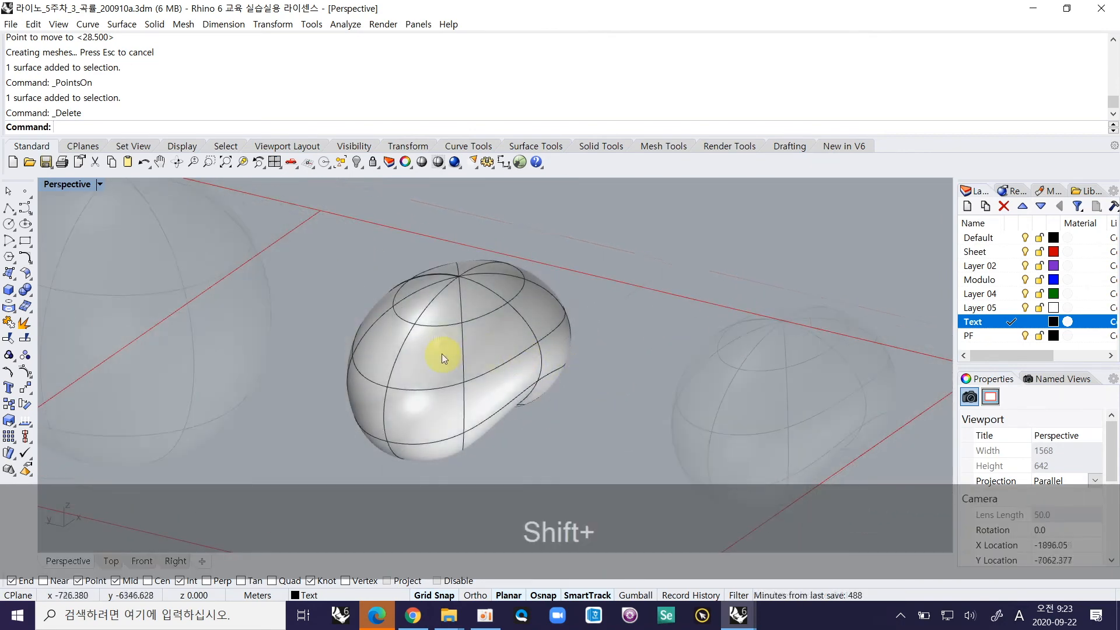
Step: Run Gaussian Curvature Analysis on the pebble-shaped surface and fit the colour scale with Auto Range
{"action": "left_click", "coordinate": [442, 353], "text": "shift"}
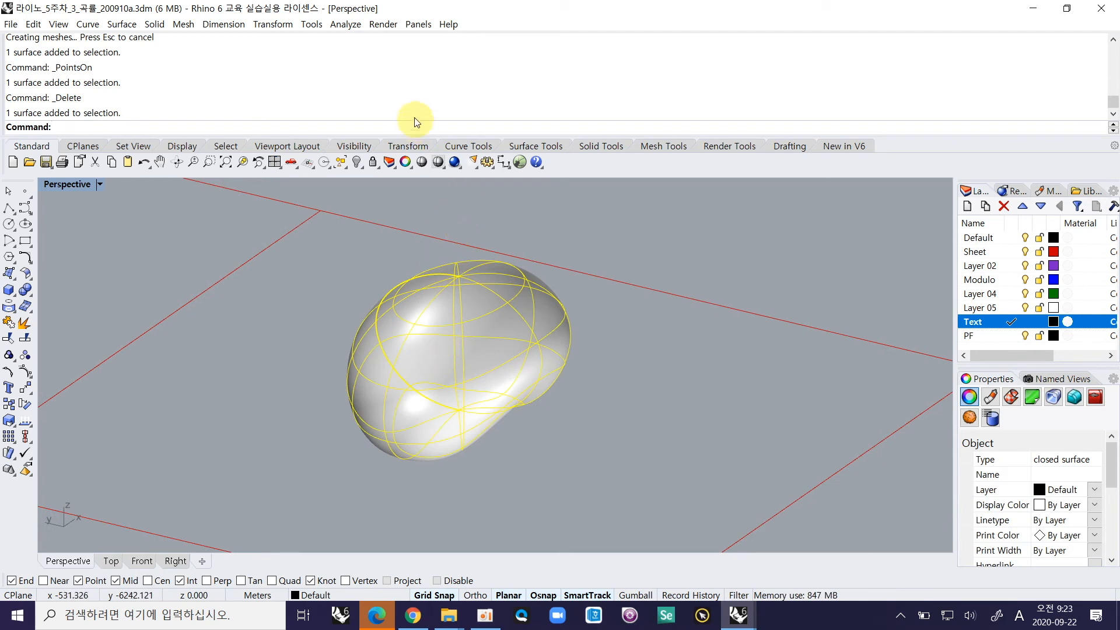
{"action": "left_click", "coordinate": [344, 24]}
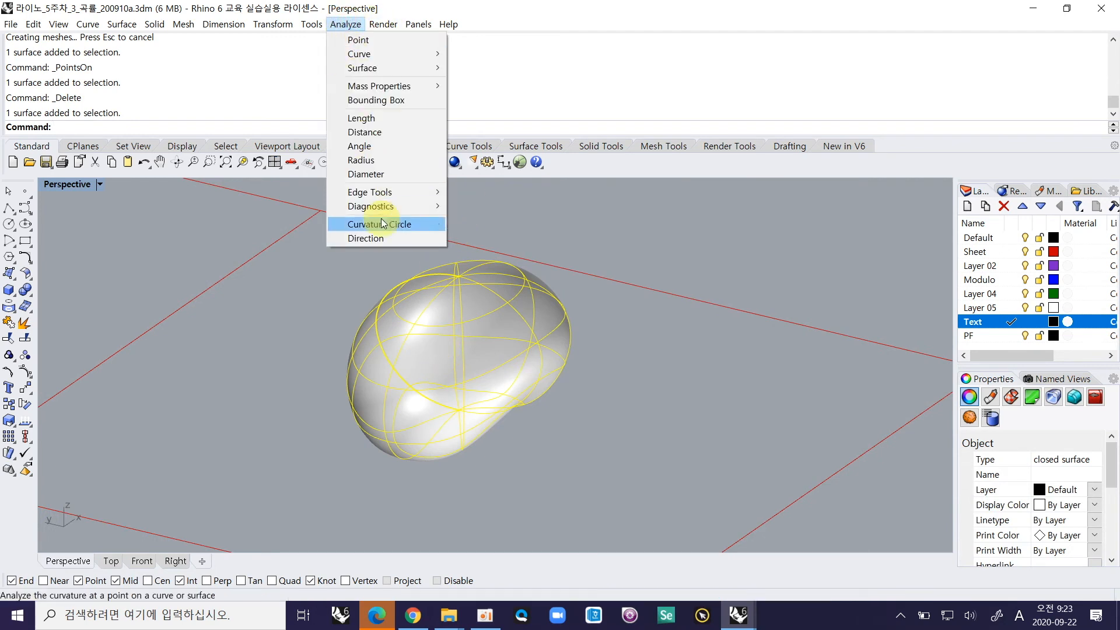
{"action": "mouse_move", "coordinate": [379, 70]}
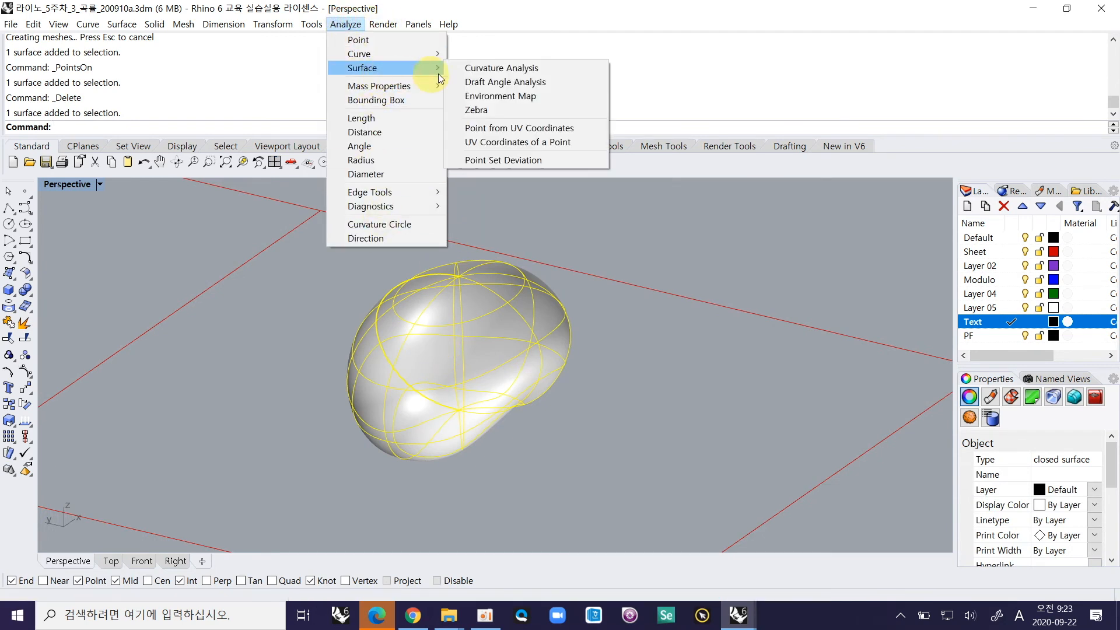
{"action": "left_click", "coordinate": [499, 74]}
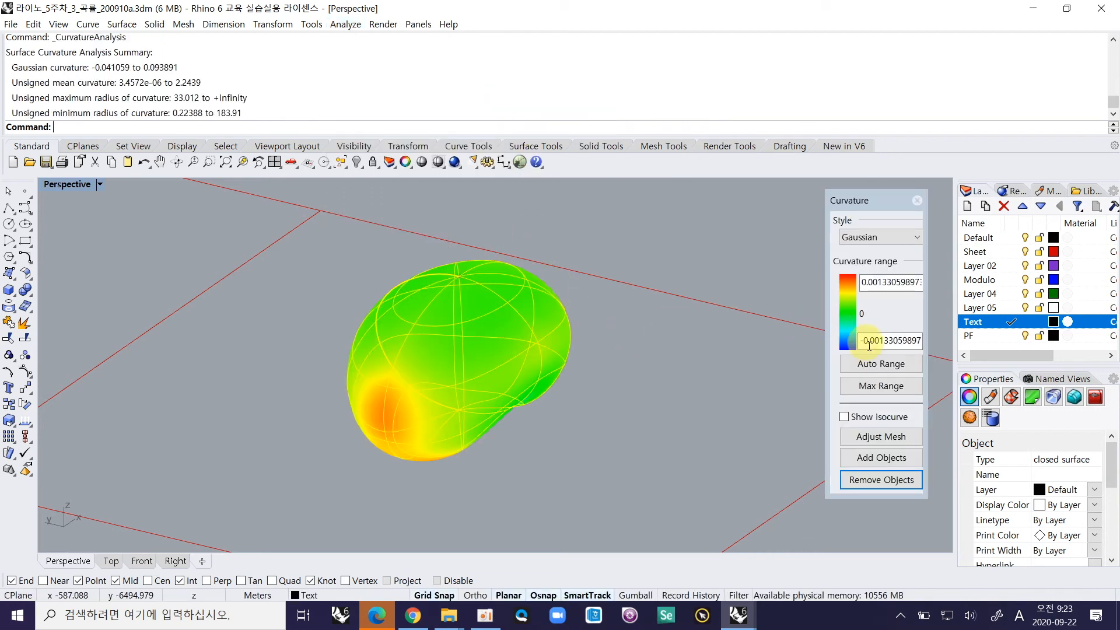
{"action": "left_click", "coordinate": [883, 369]}
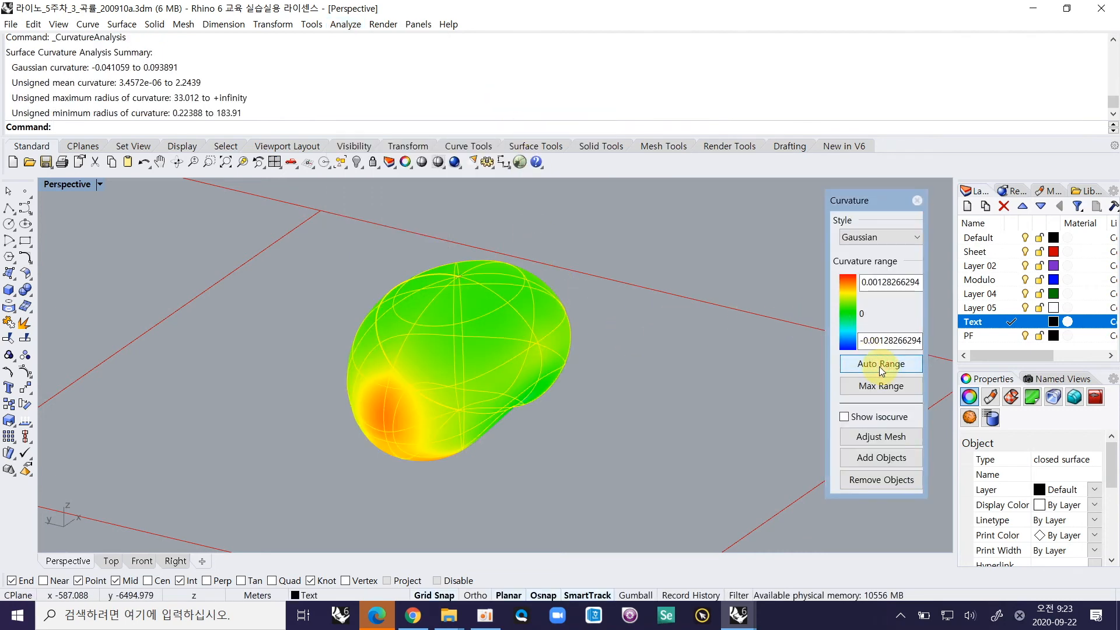
Step: Zoom to the selected pebble surface and examine its Gaussian colouring around the ends, the concave side and the lower pole
{"action": "right_click_drag", "start_coordinate": [571, 420], "coordinate": [510, 420]}
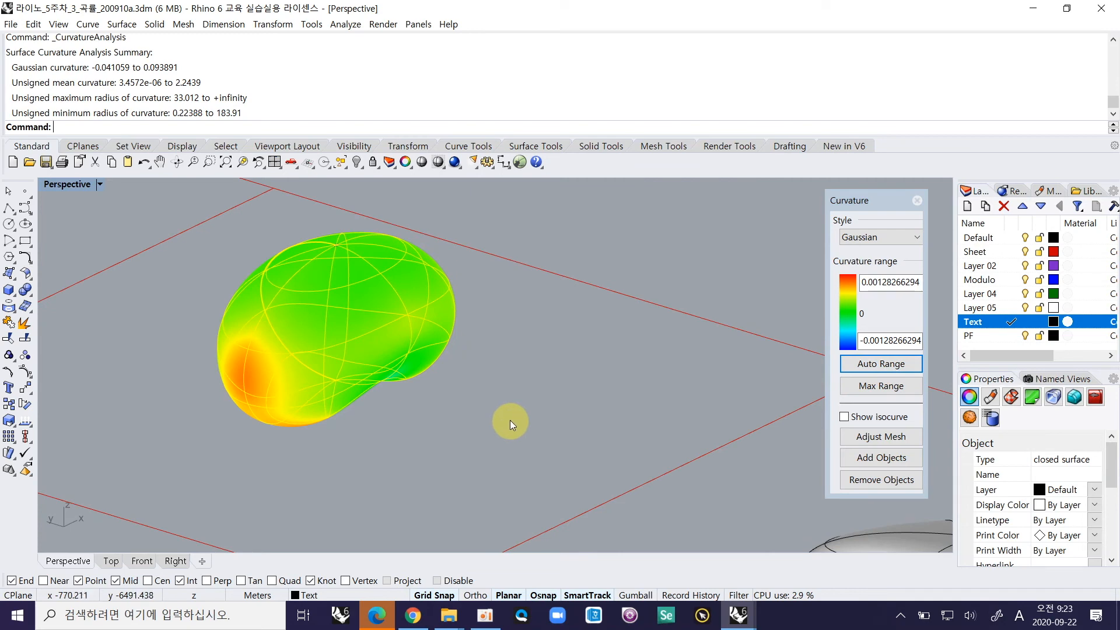
{"action": "type", "text": "ZS"}
{"action": "key", "text": "Return"}
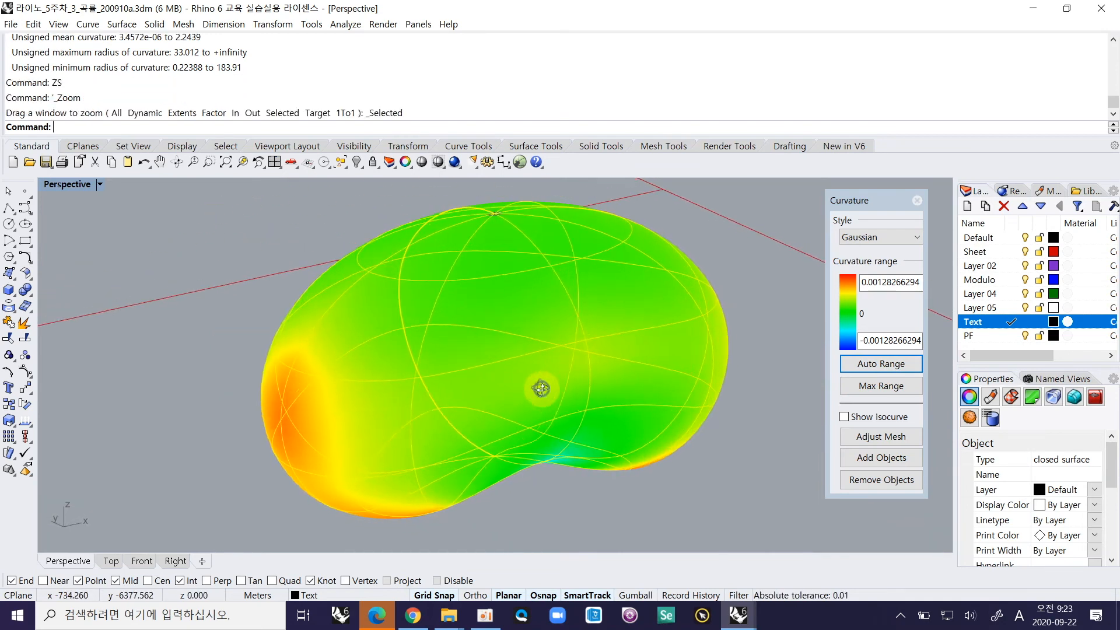
{"action": "right_click_drag", "start_coordinate": [513, 383], "coordinate": [510, 421]}
{"action": "right_click_drag", "start_coordinate": [545, 243], "coordinate": [435, 334]}
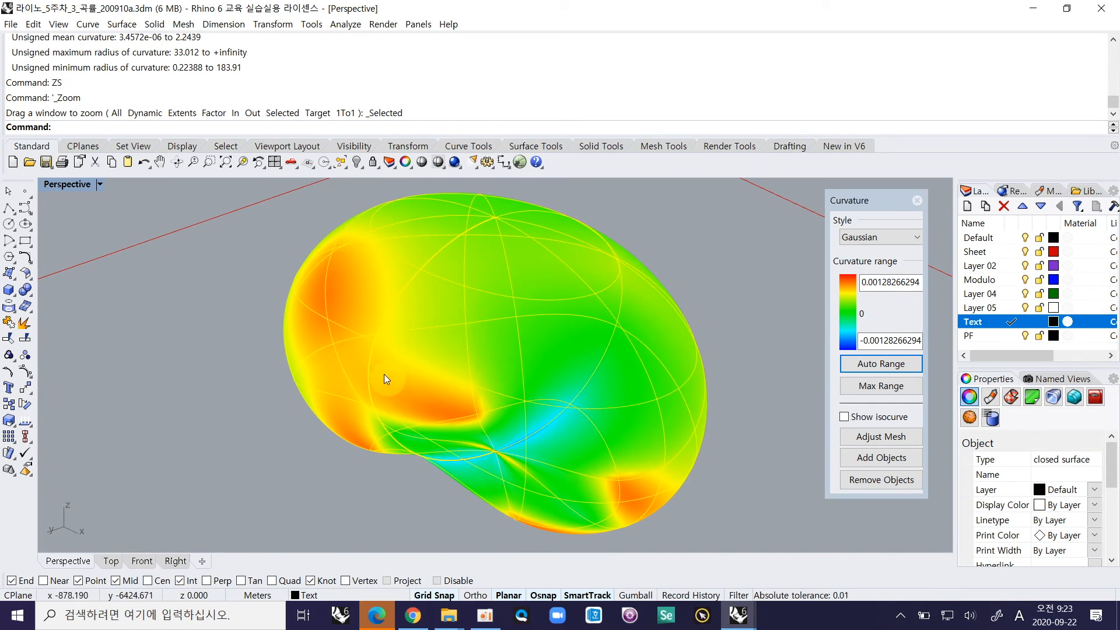
{"action": "mouse_move", "coordinate": [375, 304]}
{"action": "right_mouse_down"}
{"action": "mouse_move", "coordinate": [375, 333]}
{"action": "mouse_move", "coordinate": [376, 284]}
{"action": "right_mouse_up"}
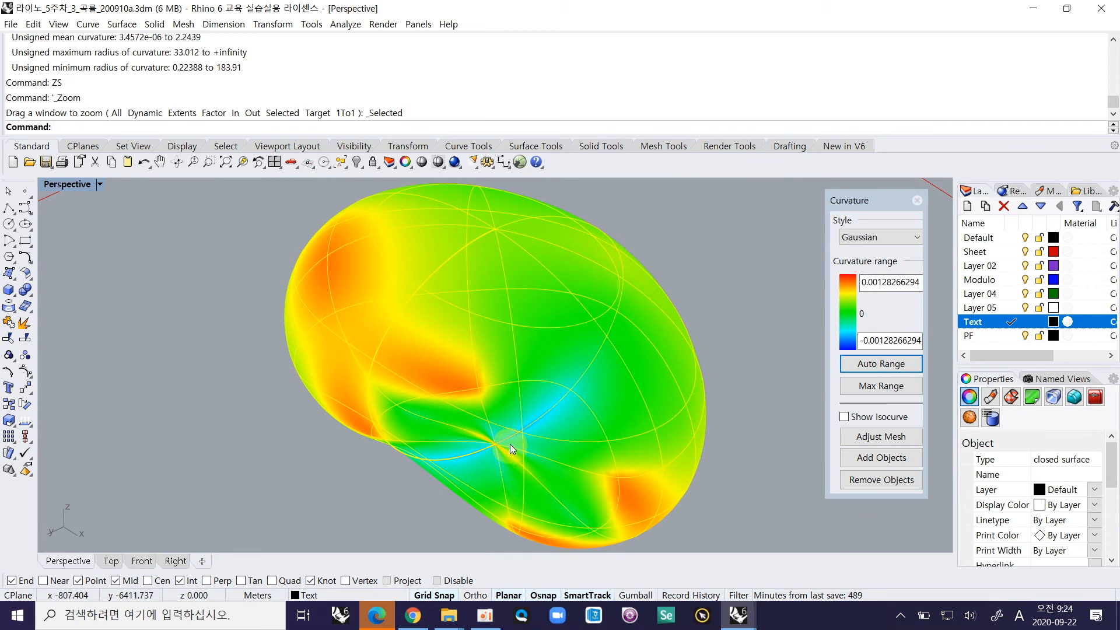
Step: Remove the analysis from the pebble, add the rounded triangular closed surface to it, and apply Auto Range
{"action": "right_click_drag", "start_coordinate": [525, 385], "coordinate": [334, 310]}
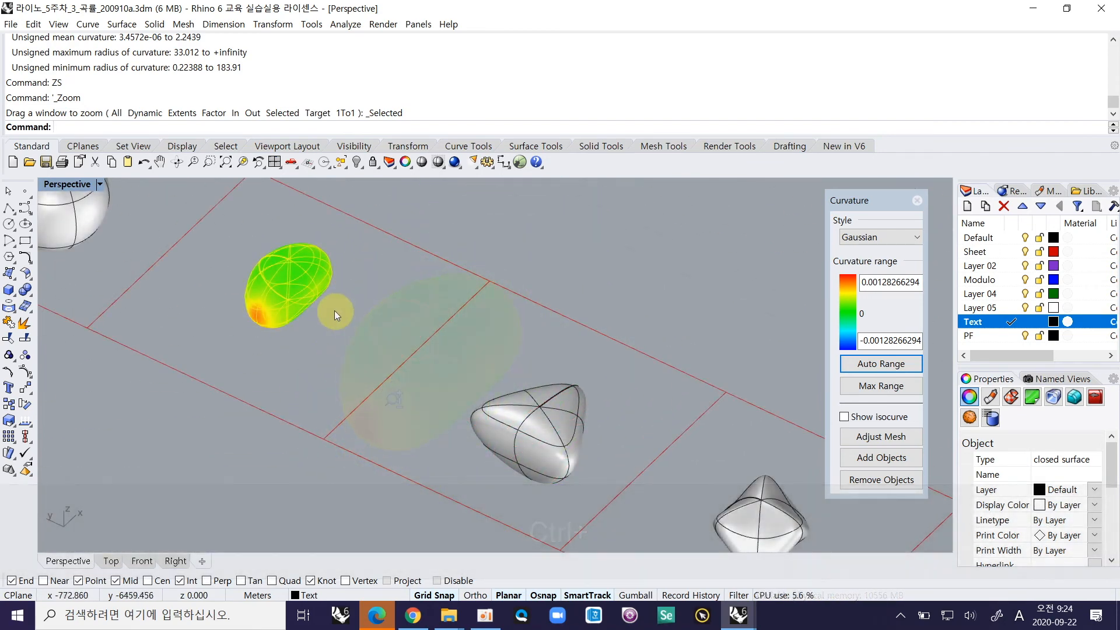
{"action": "left_click", "coordinate": [869, 482]}
{"action": "left_click", "coordinate": [551, 450]}
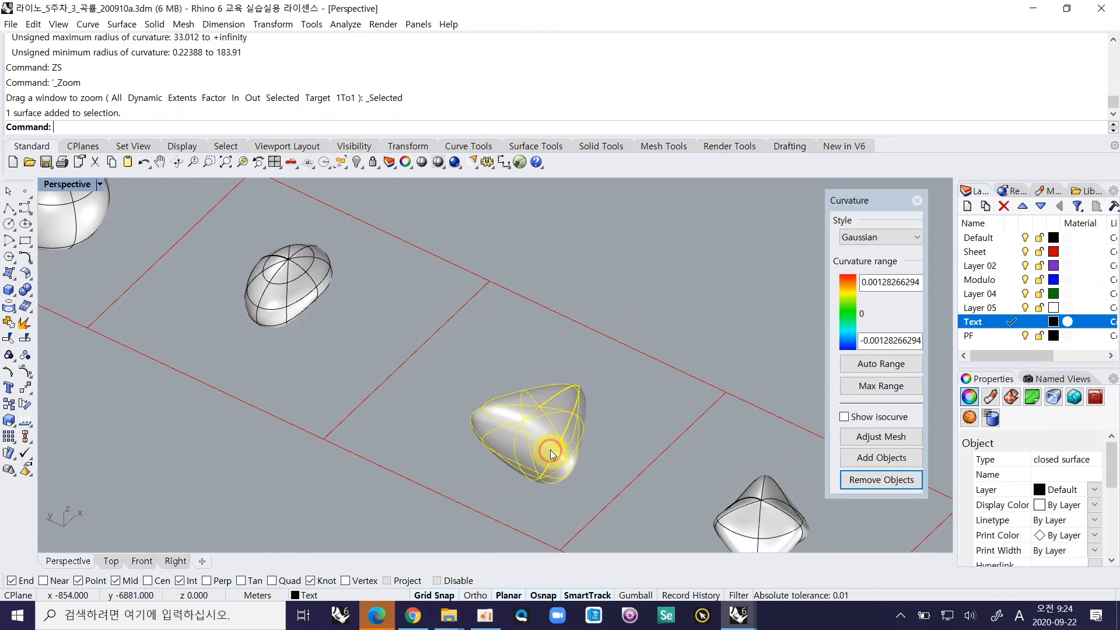
{"action": "left_click", "coordinate": [880, 464]}
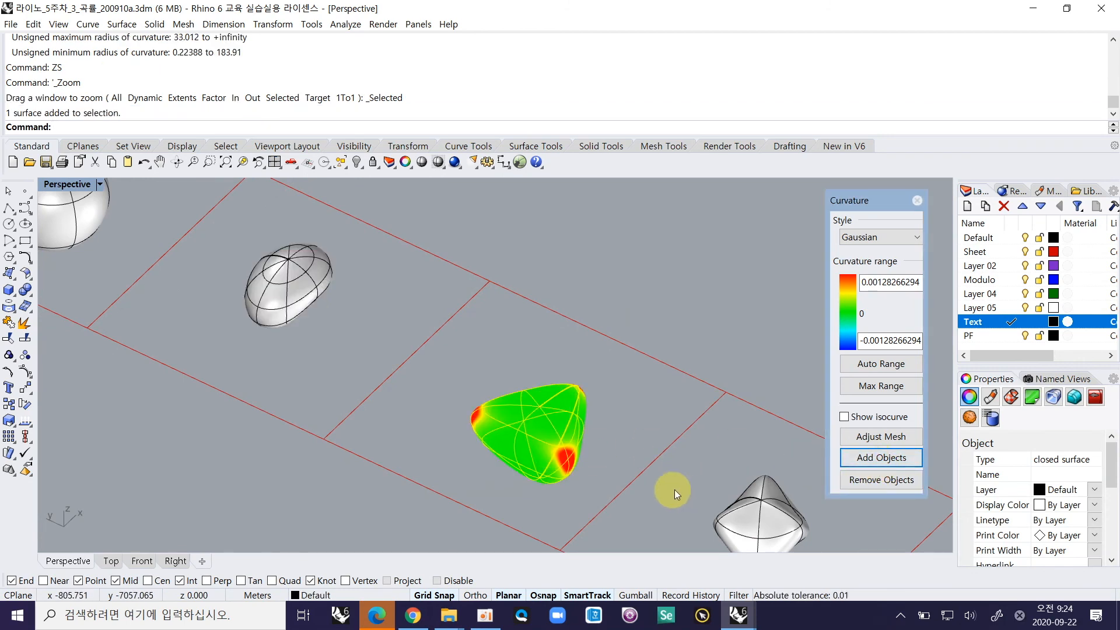
{"action": "right_click_drag", "start_coordinate": [583, 452], "coordinate": [463, 377], "text": "shift"}
{"action": "left_click", "coordinate": [881, 363]}
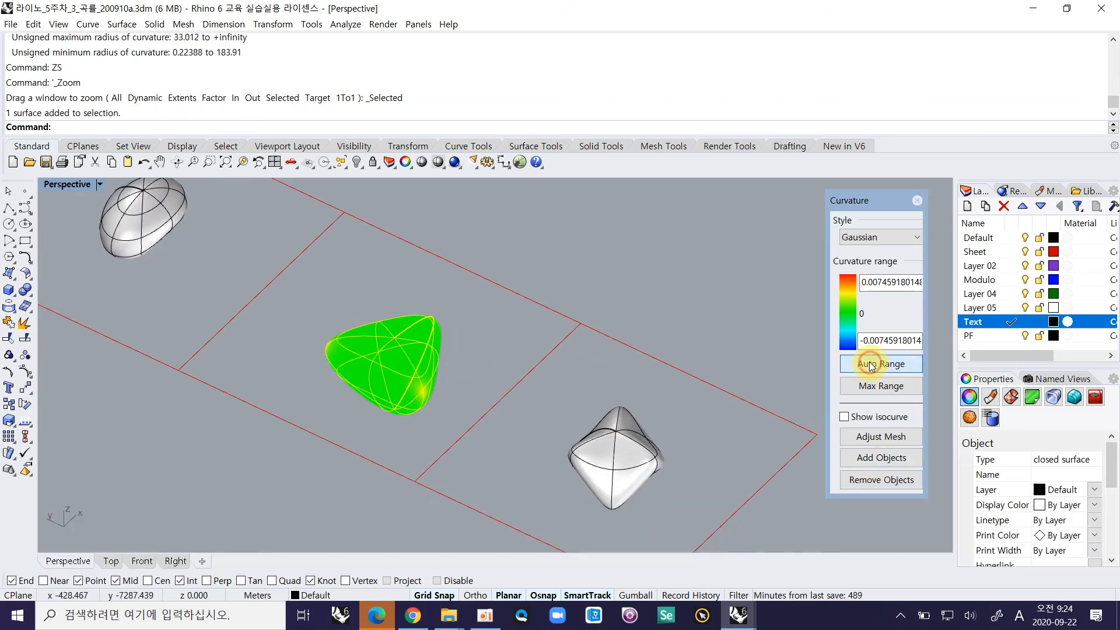
Step: Examine the Gaussian colouring at the upper pole of the rounded triangular surface, both selected and deselected
{"action": "right_click_drag", "start_coordinate": [384, 386], "coordinate": [408, 328], "text": "ctrl"}
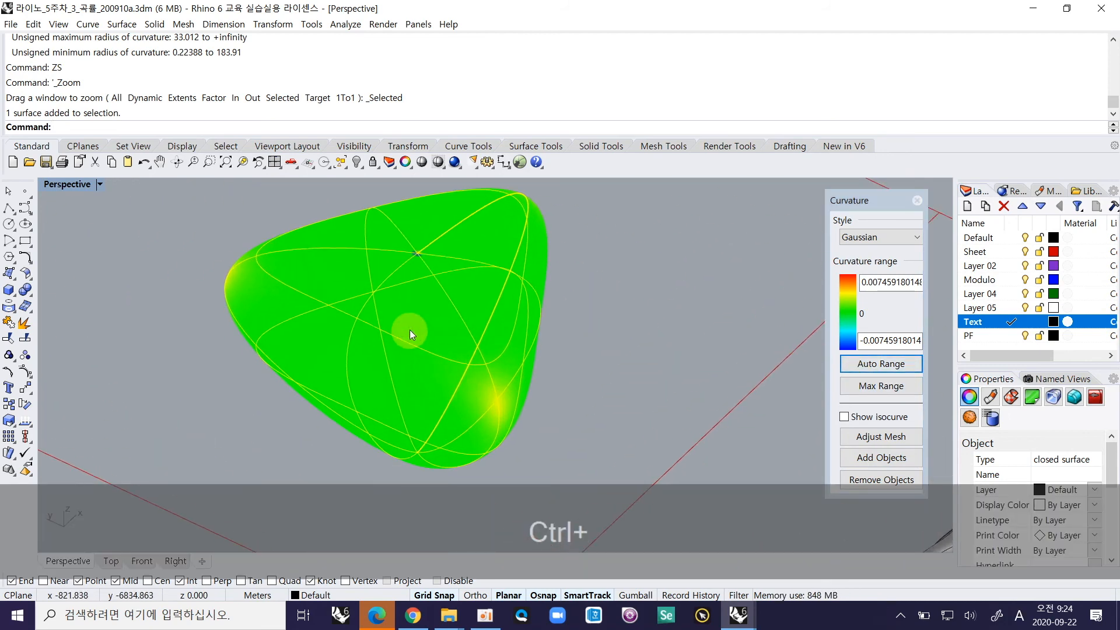
{"action": "right_click_drag", "start_coordinate": [593, 325], "coordinate": [561, 365], "text": "ctrl+shift"}
{"action": "mouse_move", "coordinate": [384, 299]}
{"action": "right_mouse_down", "text": "ctrl"}
{"action": "mouse_move", "coordinate": [390, 281]}
{"action": "mouse_move", "coordinate": [376, 280]}
{"action": "right_mouse_up", "text": "ctrl"}
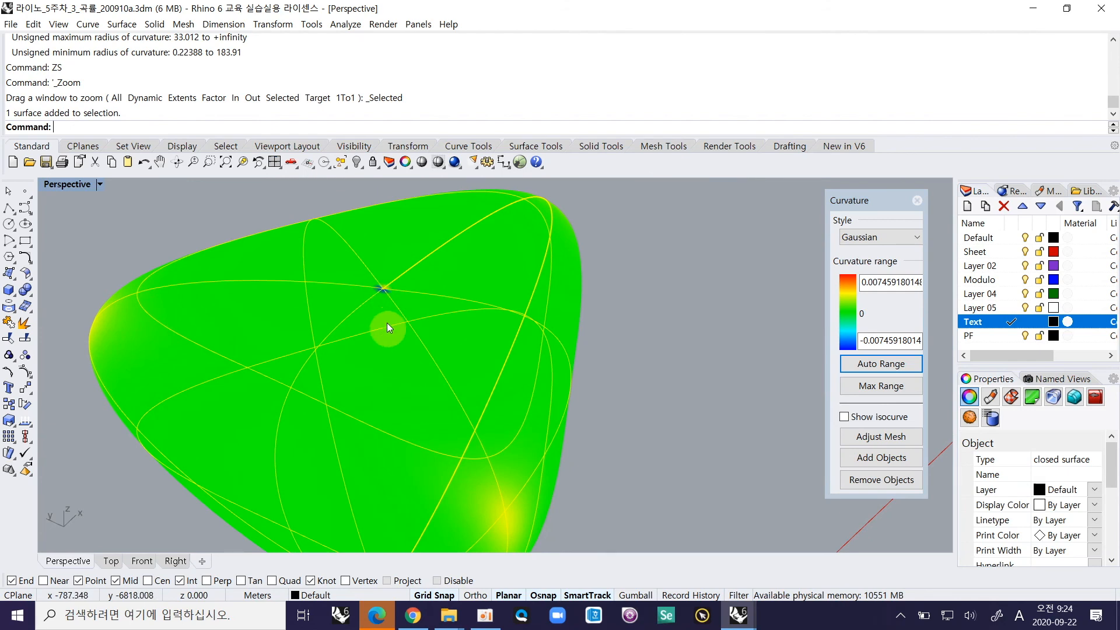
{"action": "right_click_drag", "start_coordinate": [383, 290], "coordinate": [403, 226], "text": "ctrl"}
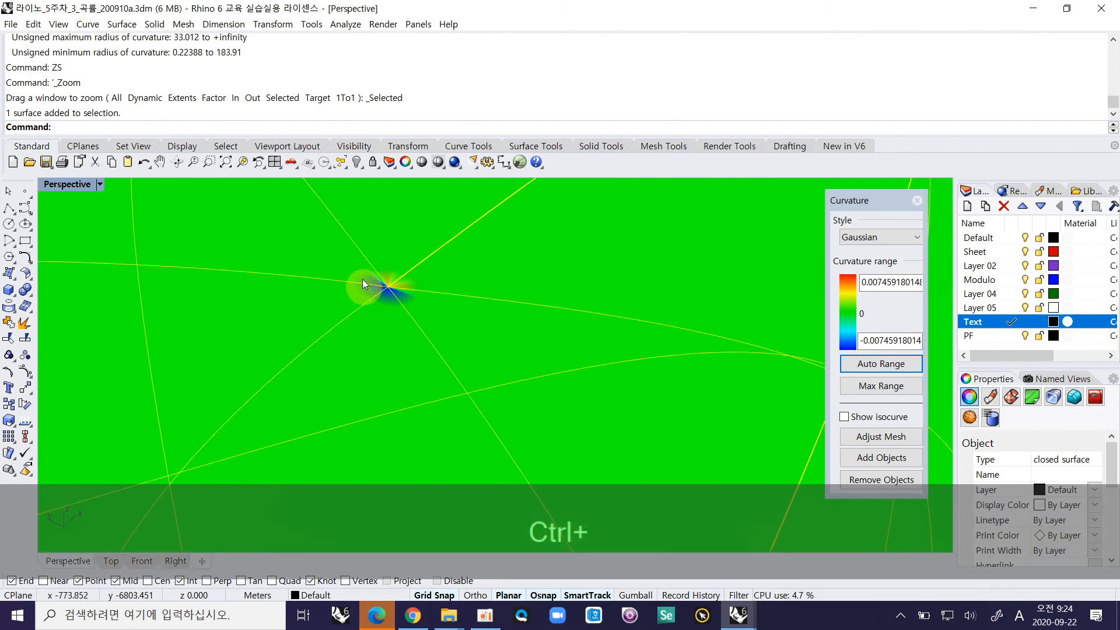
{"action": "right_click_drag", "start_coordinate": [380, 279], "coordinate": [381, 344], "text": "ctrl"}
{"action": "left_click", "coordinate": [620, 230]}
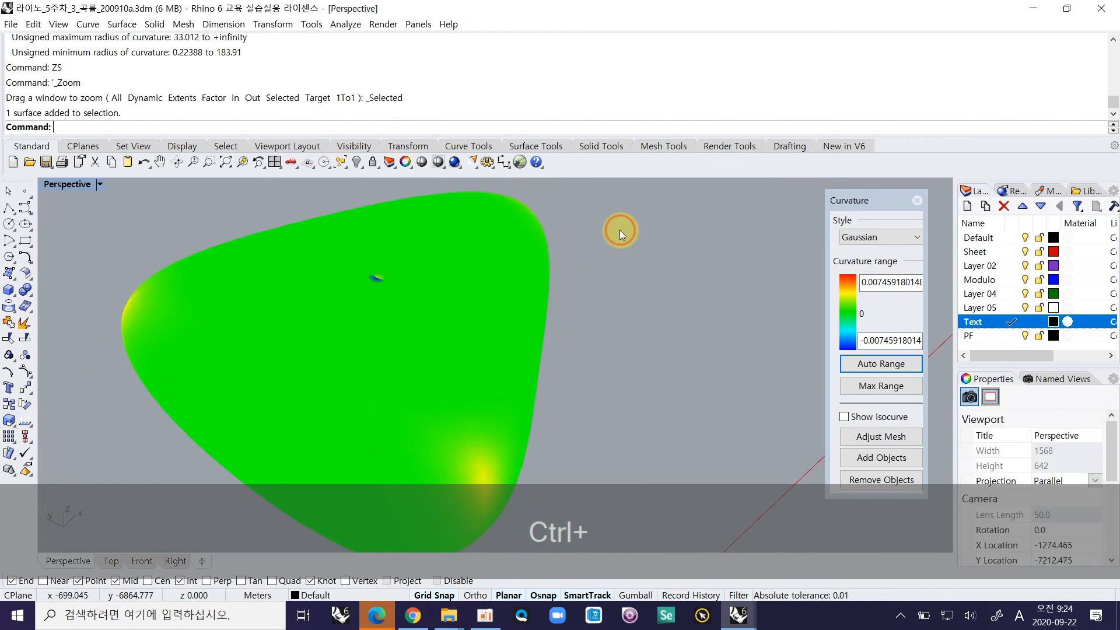
{"action": "right_click_drag", "start_coordinate": [373, 278], "coordinate": [390, 342], "text": "ctrl"}
Step: Switch the Gaussian analysis from the rounded triangular surface to the four-cornered closed surface and apply Auto Range
{"action": "right_click_drag", "start_coordinate": [551, 321], "coordinate": [426, 302], "text": "shift"}
{"action": "left_click", "coordinate": [296, 285]}
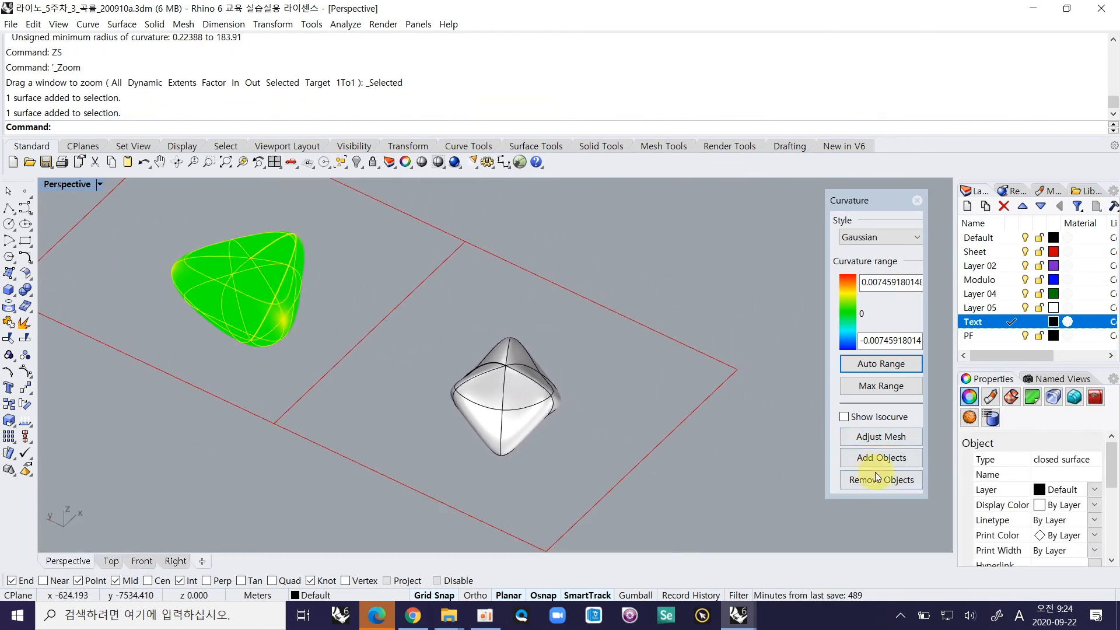
{"action": "left_click", "coordinate": [870, 480]}
{"action": "left_click", "coordinate": [524, 400]}
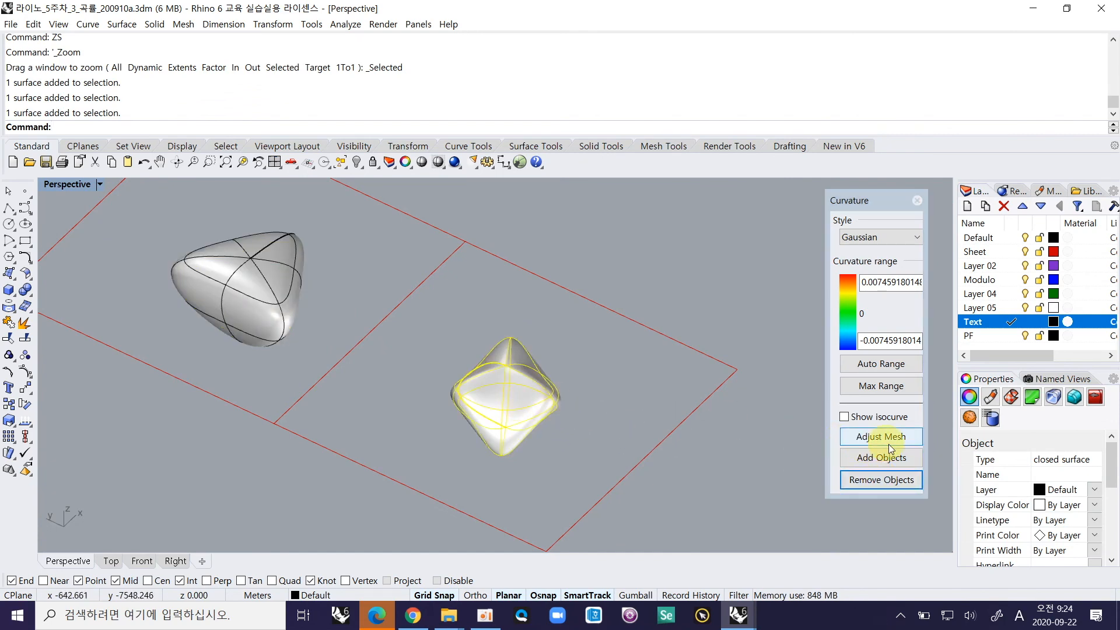
{"action": "left_click", "coordinate": [900, 457]}
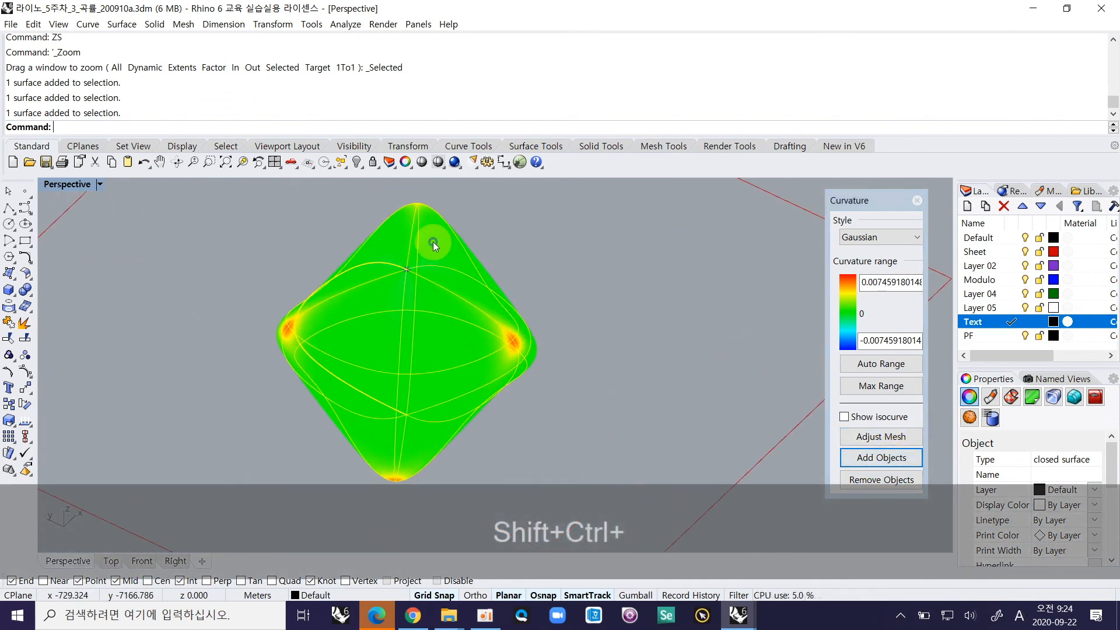
{"action": "left_click", "coordinate": [891, 366]}
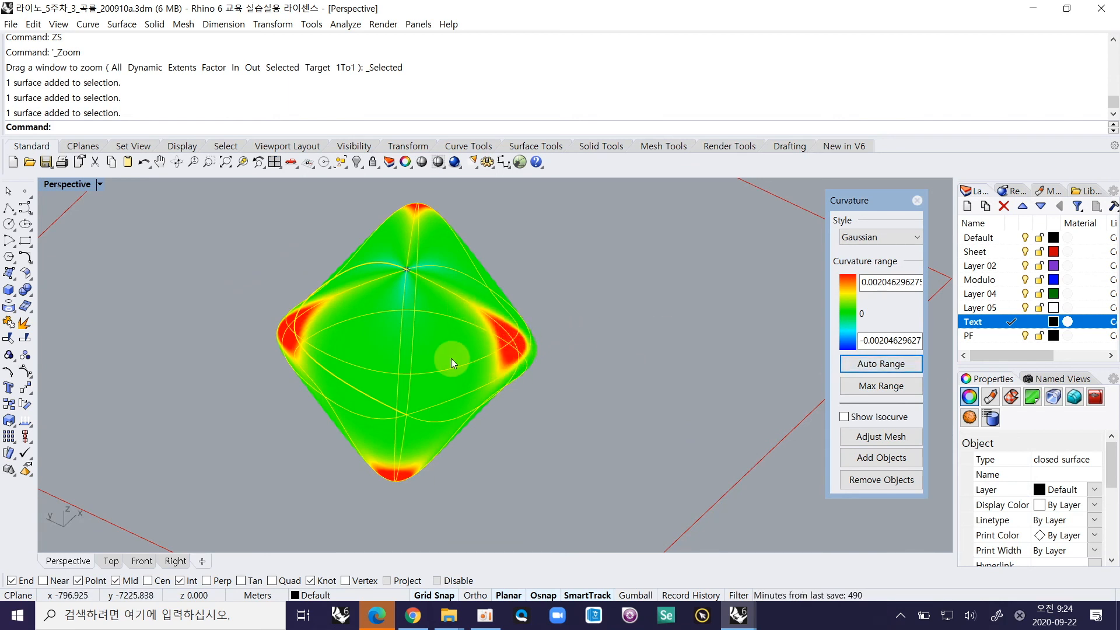
{"action": "right_click_drag", "start_coordinate": [404, 381], "coordinate": [398, 352]}
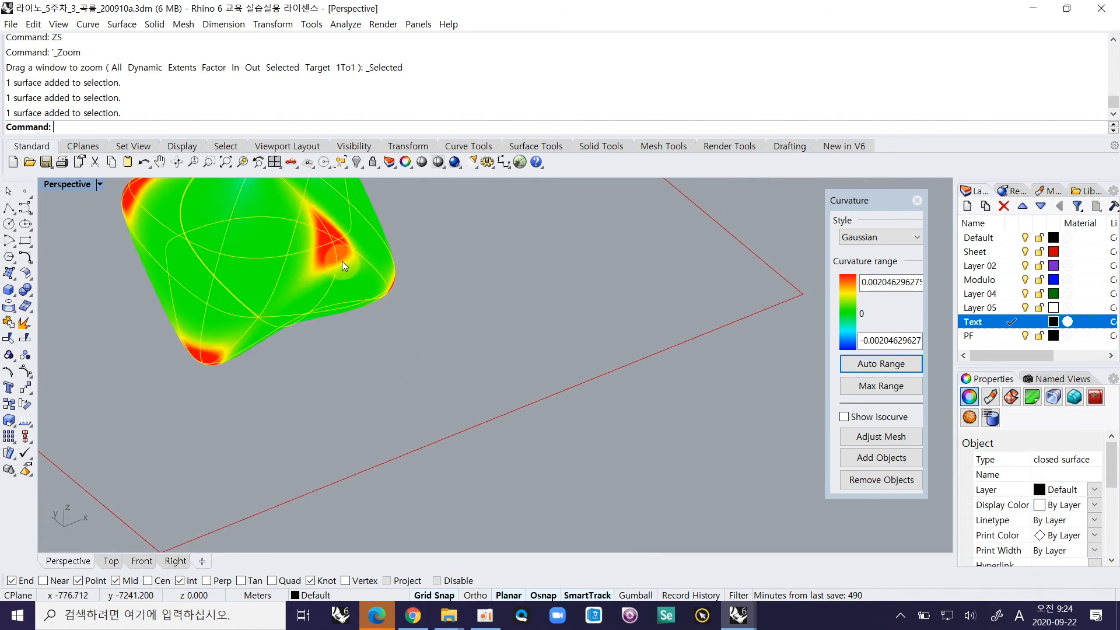
Step: Apply the Gaussian analysis to the hemispherical dome with its pole at the apex and fit the range with Auto Range
{"action": "right_click_drag", "start_coordinate": [450, 400], "coordinate": [316, 335], "text": "ctrl+shift"}
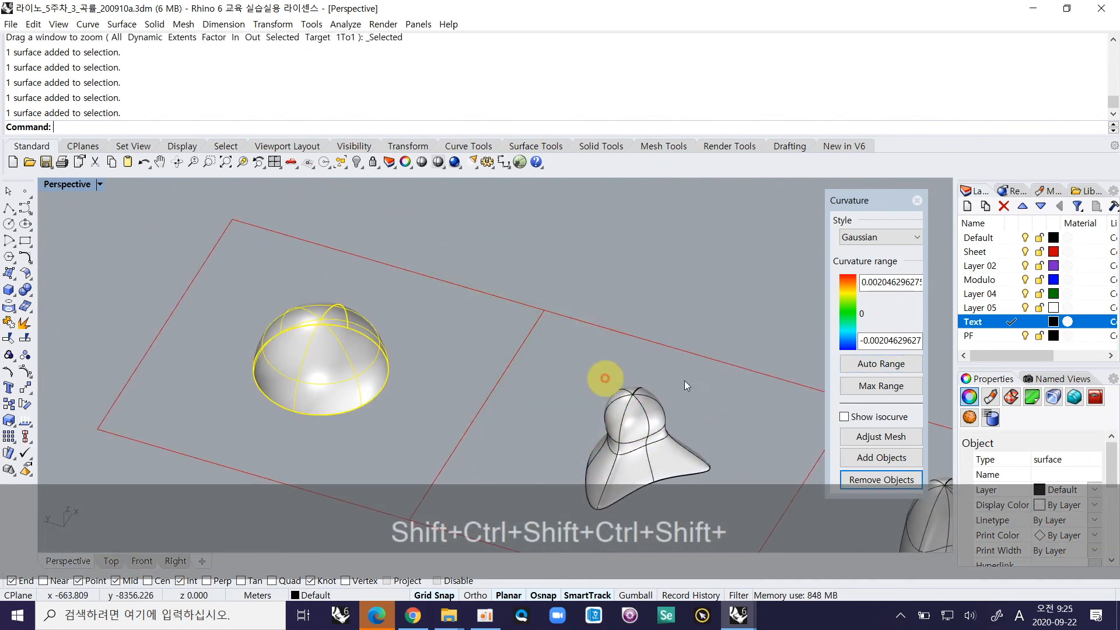
{"action": "left_click", "coordinate": [908, 457]}
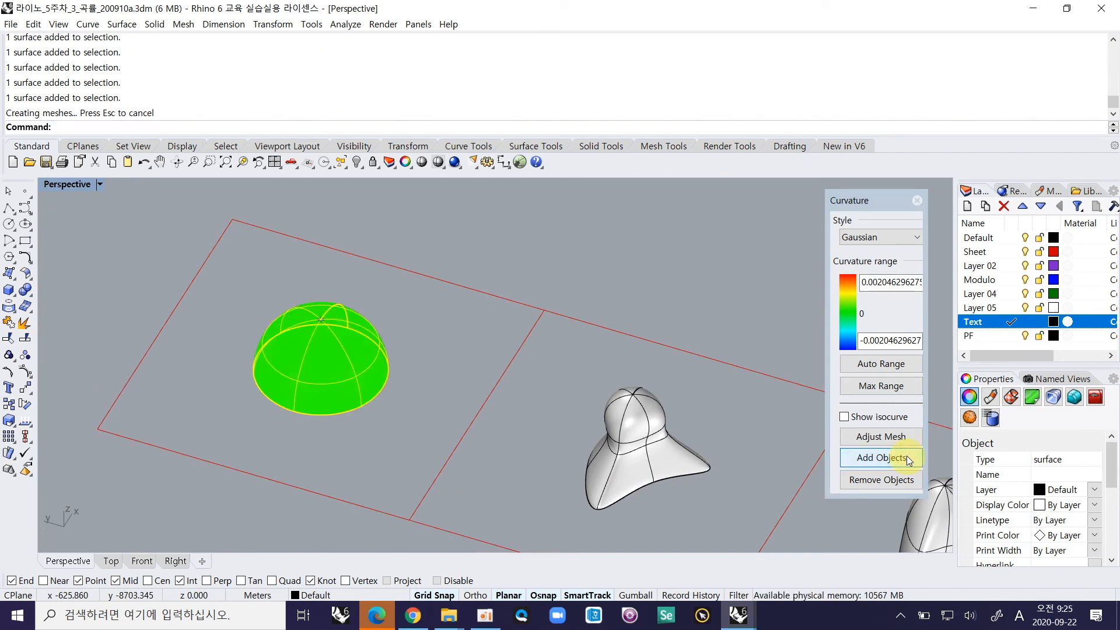
{"action": "left_click", "coordinate": [881, 479]}
{"action": "left_click", "coordinate": [910, 456]}
{"action": "left_click", "coordinate": [881, 366]}
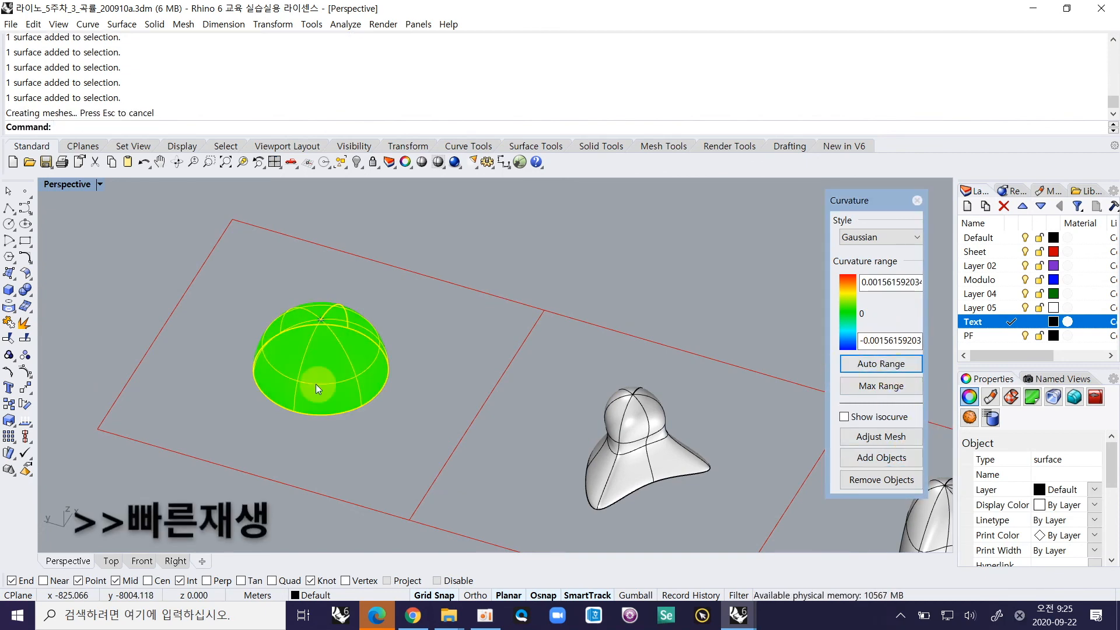
{"action": "right_click_drag", "start_coordinate": [300, 330], "coordinate": [356, 294], "text": "ctrl"}
{"action": "right_click_drag", "start_coordinate": [574, 391], "coordinate": [574, 478], "text": "ctrl"}
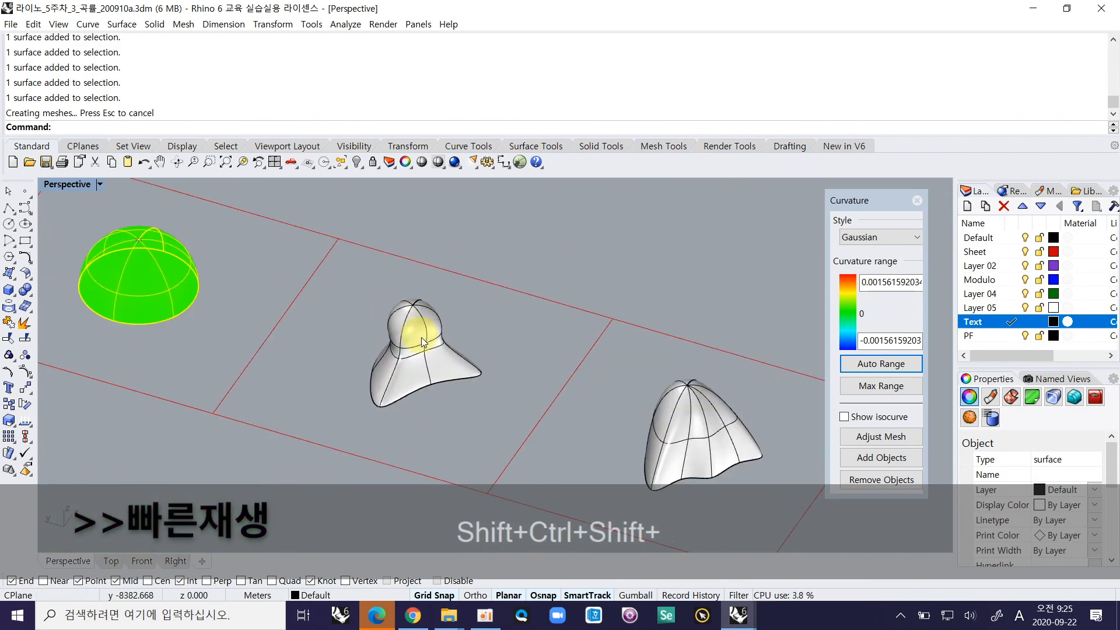
Step: Switch the Gaussian analysis from the dome to the neighbouring bell-shaped surface with flared corners and apply Auto Range
{"action": "left_click", "coordinate": [402, 318]}
{"action": "left_click", "coordinate": [245, 270]}
{"action": "left_click", "coordinate": [881, 479]}
{"action": "left_click", "coordinate": [432, 344]}
{"action": "right_click_drag", "start_coordinate": [689, 385], "coordinate": [471, 222], "text": "shift"}
{"action": "left_click", "coordinate": [870, 457]}
{"action": "left_click", "coordinate": [881, 364]}
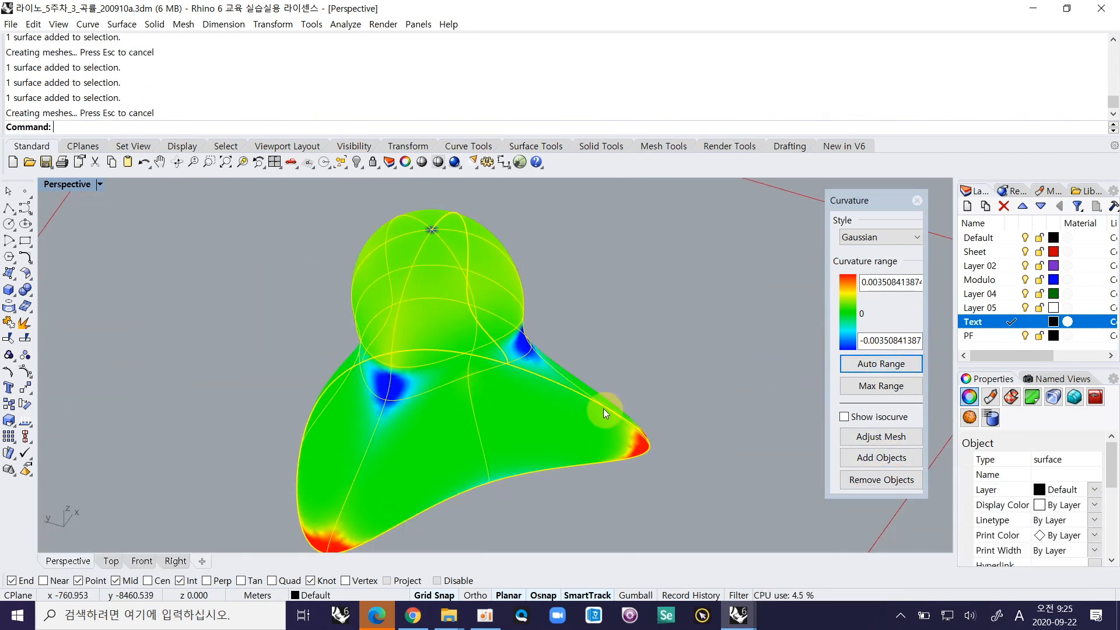
Step: Switch the Gaussian analysis from the bell shape to the wavy-edged dome, apply Auto Range, and inspect its apex pole deselected
{"action": "left_click", "coordinate": [881, 480]}
{"action": "right_click_drag", "start_coordinate": [708, 418], "coordinate": [483, 366], "text": "ctrl+shift"}
{"action": "left_click", "coordinate": [881, 457]}
{"action": "left_click", "coordinate": [881, 363]}
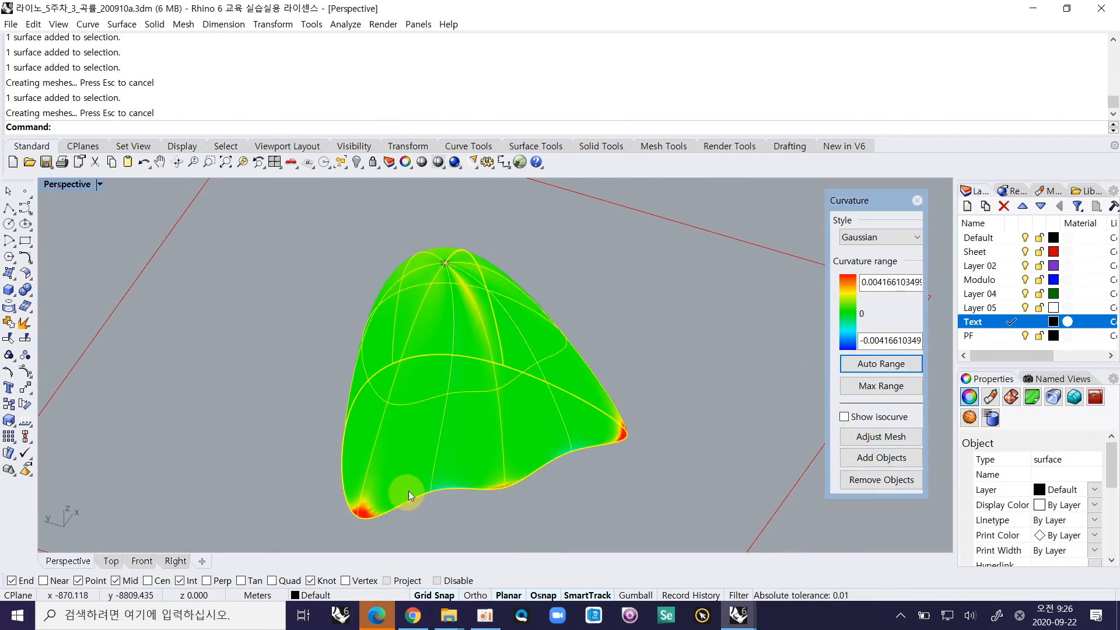
{"action": "right_click_drag", "start_coordinate": [620, 440], "coordinate": [369, 353], "text": "ctrl+shift"}
{"action": "scroll", "coordinate": [368, 354], "scroll_direction": "up", "scroll_amount": 8}
{"action": "left_click", "coordinate": [691, 306]}
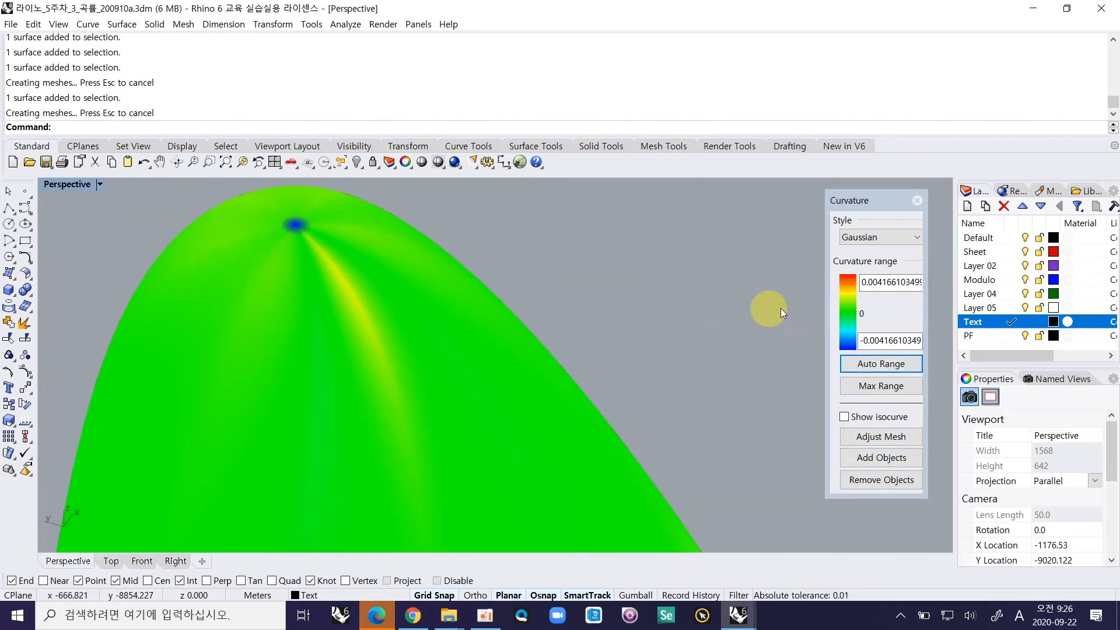
{"action": "right_click_drag", "start_coordinate": [642, 245], "coordinate": [272, 297], "text": "ctrl"}
Step: Remove the curvature analysis from the wavy-edged dome and select the next hemispherical dome
{"action": "left_click", "coordinate": [76, 239]}
{"action": "left_click", "coordinate": [881, 480]}
{"action": "right_click_drag", "start_coordinate": [588, 414], "coordinate": [419, 425], "text": "shift"}
{"action": "right_click_drag", "start_coordinate": [419, 425], "coordinate": [451, 402], "text": "ctrl"}
{"action": "left_click", "coordinate": [450, 402]}
{"action": "key", "text": "Escape"}
{"action": "key", "text": "Escape"}
{"action": "key", "text": "ctrl+F2"}
{"action": "key", "text": "Escape"}
{"action": "key", "text": "ctrl+F2"}
{"action": "left_click_drag", "start_coordinate": [539, 391], "coordinate": [378, 492]}
{"action": "left_click_drag", "start_coordinate": [208, 377], "coordinate": [400, 496]}
{"action": "key", "text": "Escape"}
{"action": "left_click", "coordinate": [448, 23]}
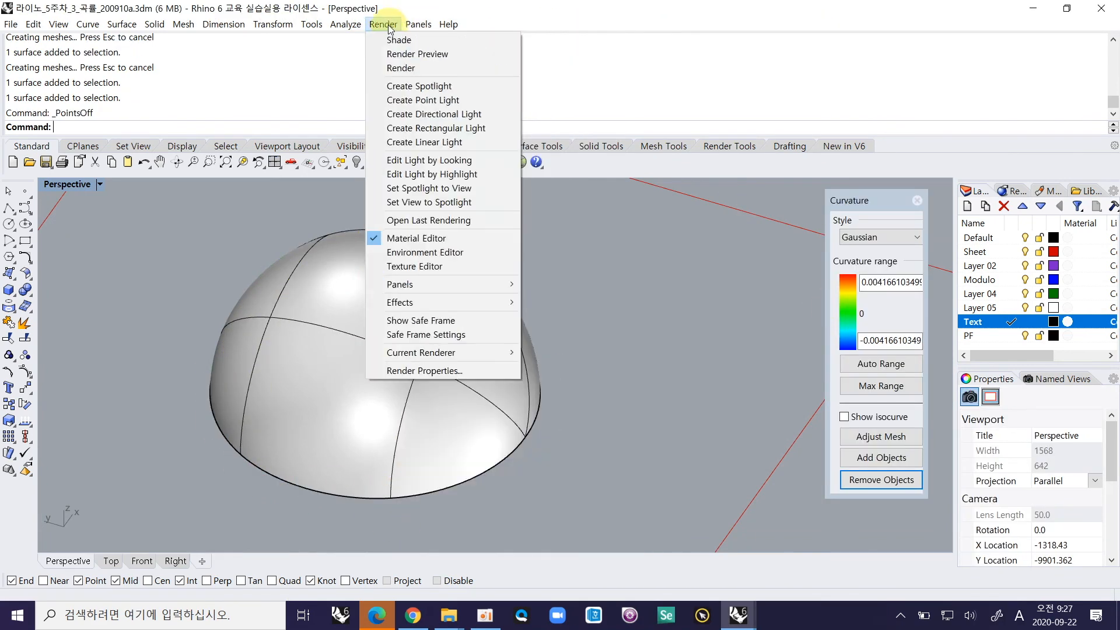
Step: Add the hemispherical dome with its pole on the base edge to the Gaussian analysis and apply Auto Range
{"action": "left_click", "coordinate": [455, 350]}
{"action": "left_click", "coordinate": [910, 454]}
{"action": "left_click", "coordinate": [884, 363]}
{"action": "mouse_move", "coordinate": [540, 502]}
{"action": "right_mouse_down", "text": "ctrl"}
{"action": "mouse_move", "coordinate": [535, 391]}
{"action": "mouse_move", "coordinate": [537, 493]}
{"action": "right_mouse_up", "text": "ctrl"}
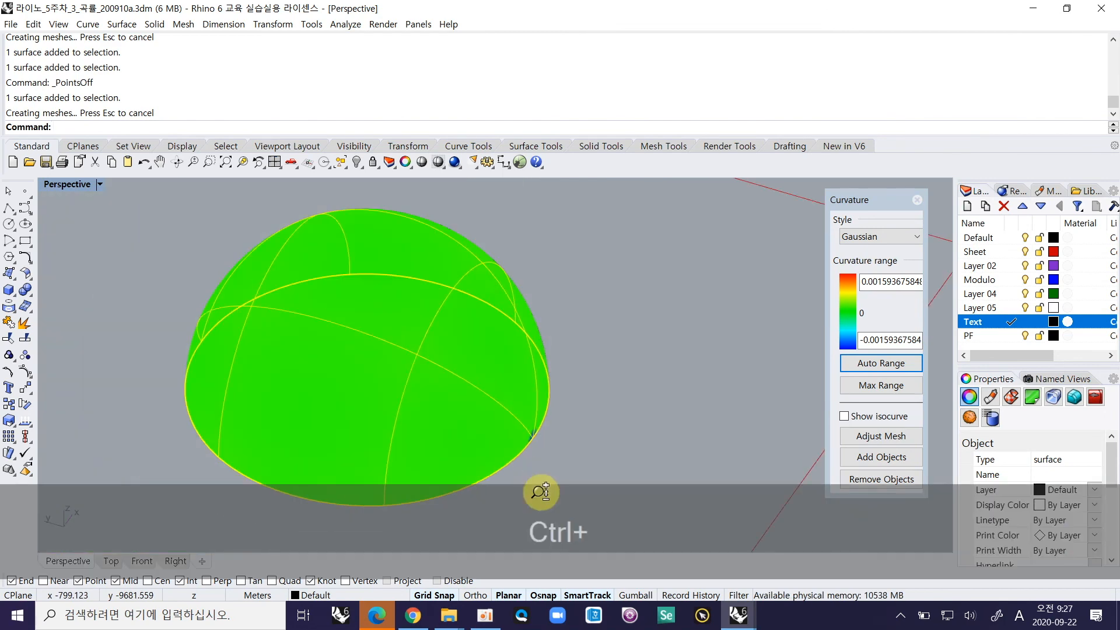
Step: Remove the analysis from the dome and add the peanut-shaped open surface to it
{"action": "left_click", "coordinate": [902, 476]}
{"action": "right_click_drag", "start_coordinate": [648, 443], "coordinate": [349, 340], "text": "shift"}
{"action": "scroll", "coordinate": [586, 315], "scroll_direction": "down", "scroll_amount": 7}
{"action": "right_click_drag", "start_coordinate": [586, 316], "coordinate": [423, 259], "text": "shift"}
{"action": "left_click", "coordinate": [505, 391]}
{"action": "left_click", "coordinate": [888, 457]}
Step: Fit the peanut-shaped surface's curvature scale, comparing Max Range with Auto Range, and inspect its narrow waist deselected
{"action": "right_click_drag", "start_coordinate": [508, 402], "coordinate": [508, 292], "text": "ctrl"}
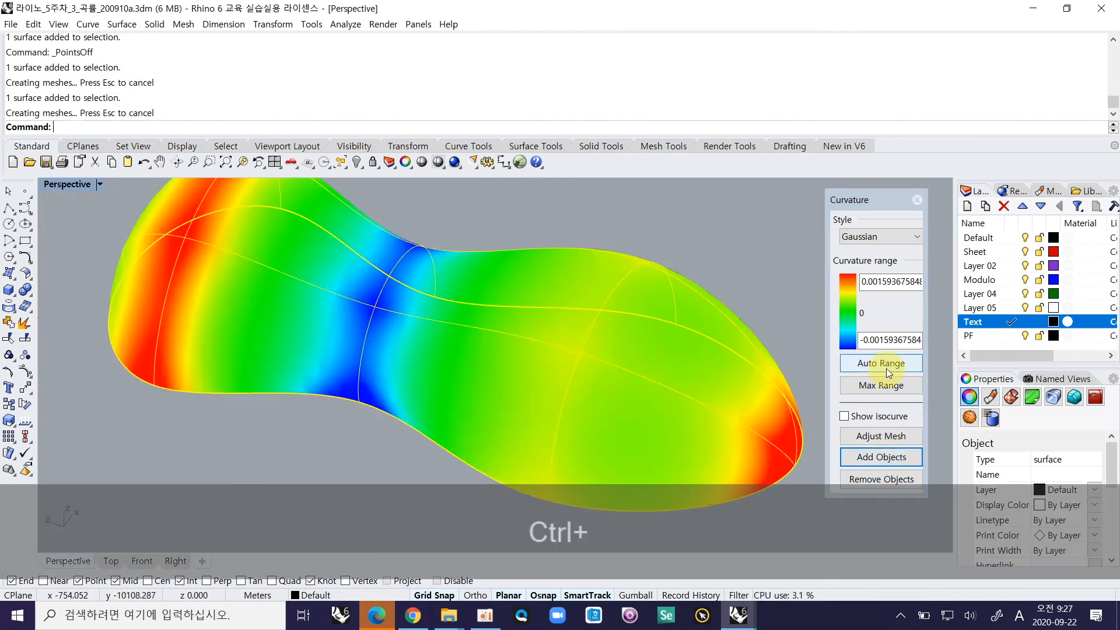
{"action": "left_click", "coordinate": [884, 364]}
{"action": "scroll", "coordinate": [514, 367], "scroll_direction": "down", "scroll_amount": 6}
{"action": "left_click", "coordinate": [878, 366]}
{"action": "right_click_drag", "start_coordinate": [642, 373], "coordinate": [665, 379]}
{"action": "left_click", "coordinate": [866, 386]}
{"action": "left_click", "coordinate": [876, 364]}
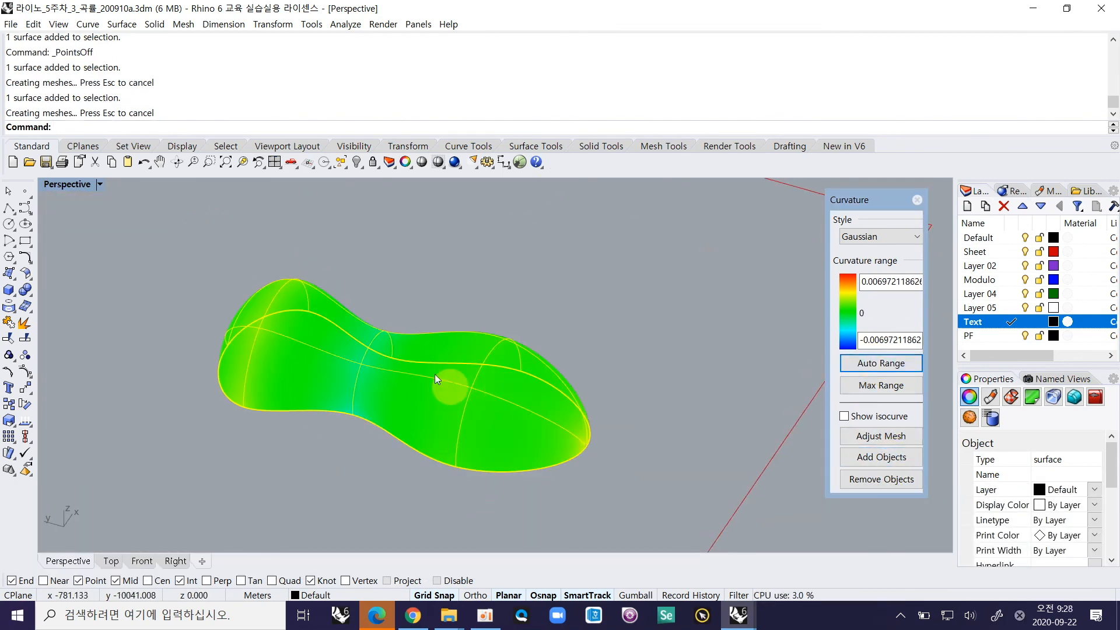
{"action": "left_click", "coordinate": [339, 444]}
{"action": "right_click_drag", "start_coordinate": [247, 401], "coordinate": [266, 323], "text": "ctrl"}
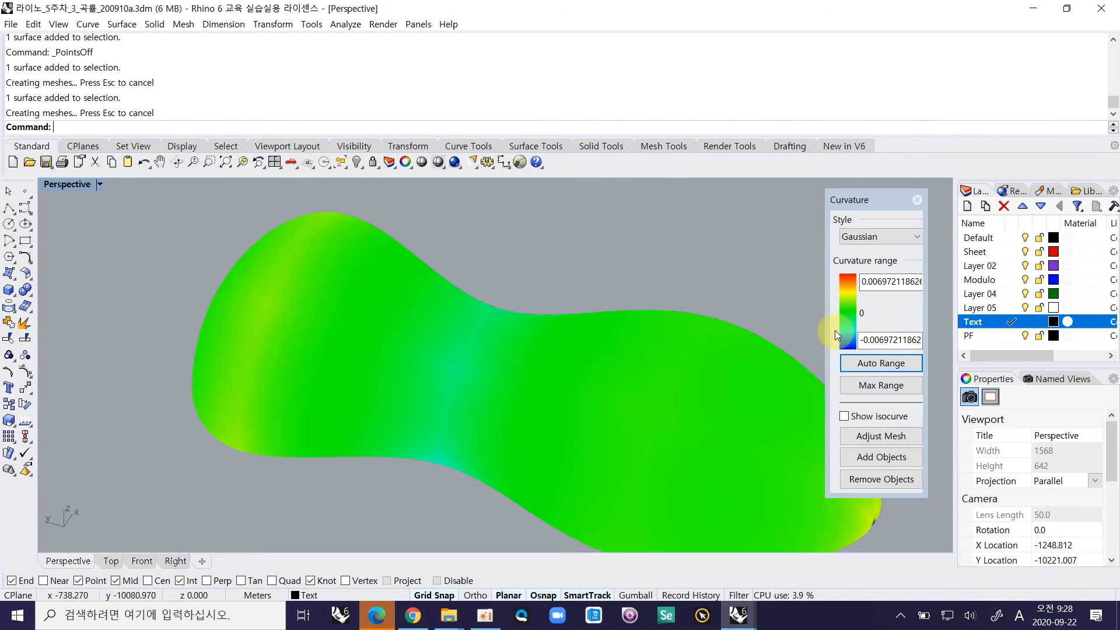
{"action": "right_click_drag", "start_coordinate": [576, 342], "coordinate": [345, 230]}
{"action": "right_click_drag", "start_coordinate": [636, 420], "coordinate": [643, 496], "text": "ctrl"}
Step: Add the regular torus to the Gaussian analysis with Auto Range and inspect the colouring around its hole
{"action": "right_click_drag", "start_coordinate": [387, 360], "coordinate": [359, 321], "text": "shift"}
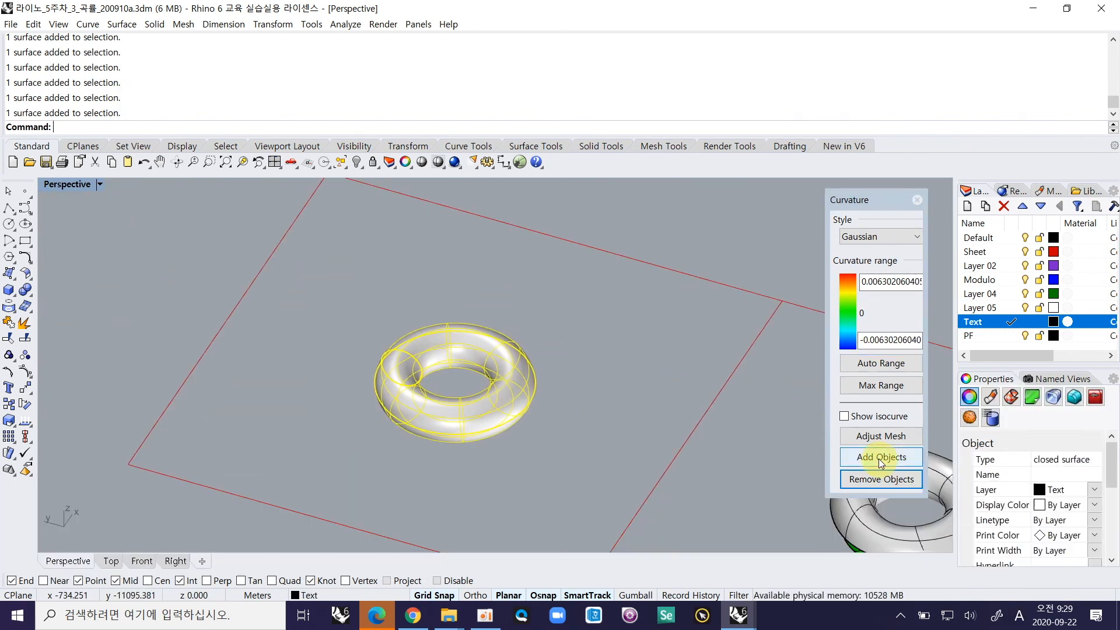
{"action": "left_click", "coordinate": [881, 458]}
{"action": "scroll", "coordinate": [356, 392], "scroll_direction": "up", "scroll_amount": 10}
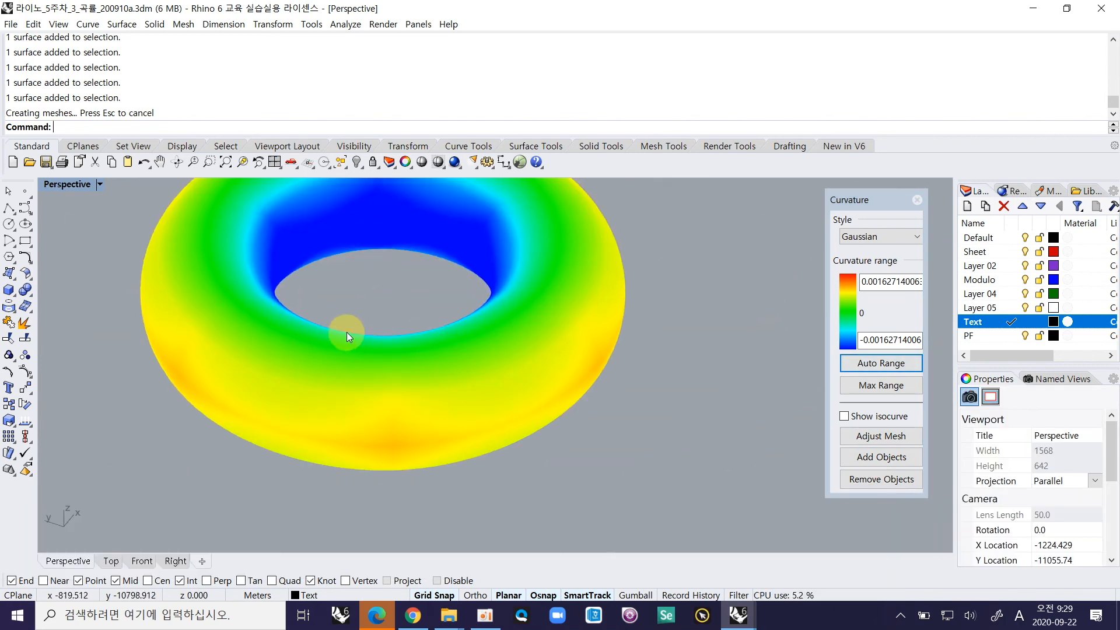
{"action": "right_click_drag", "start_coordinate": [335, 334], "coordinate": [596, 320]}
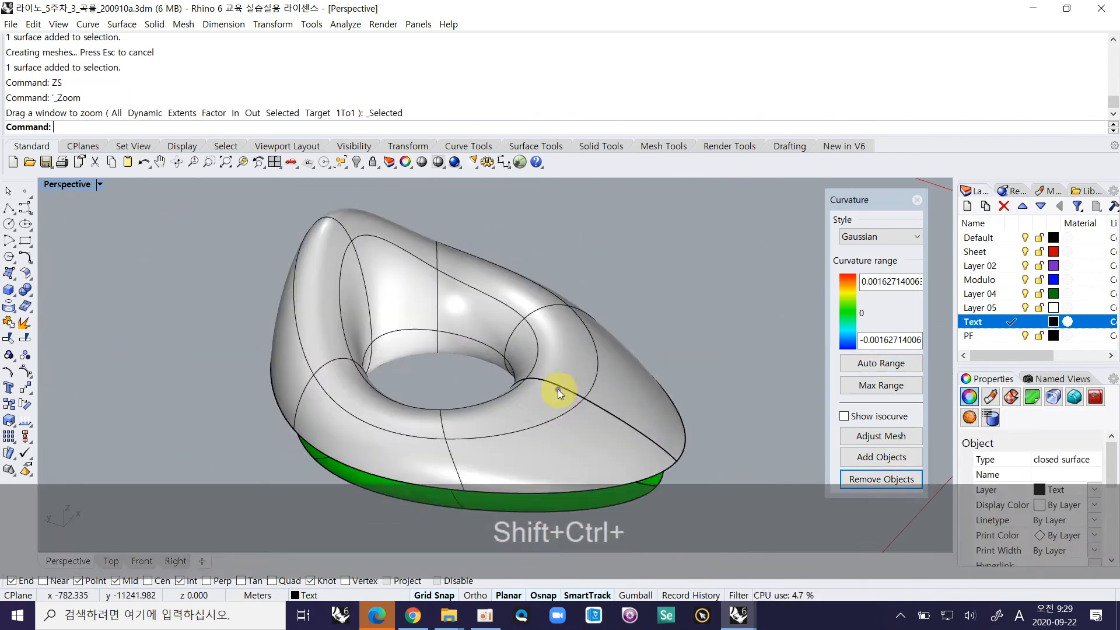
Step: Display the deformed torus's Gaussian analysis with Auto Range and inspect its peak and inner hole
{"action": "left_click", "coordinate": [907, 368]}
{"action": "right_click_drag", "start_coordinate": [688, 350], "coordinate": [533, 335]}
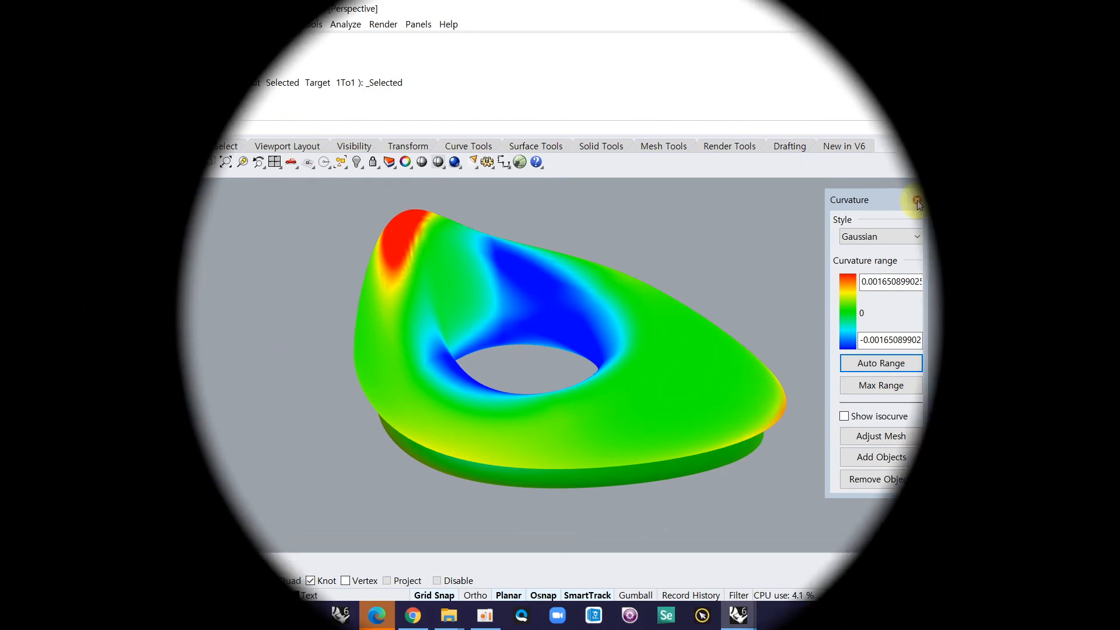